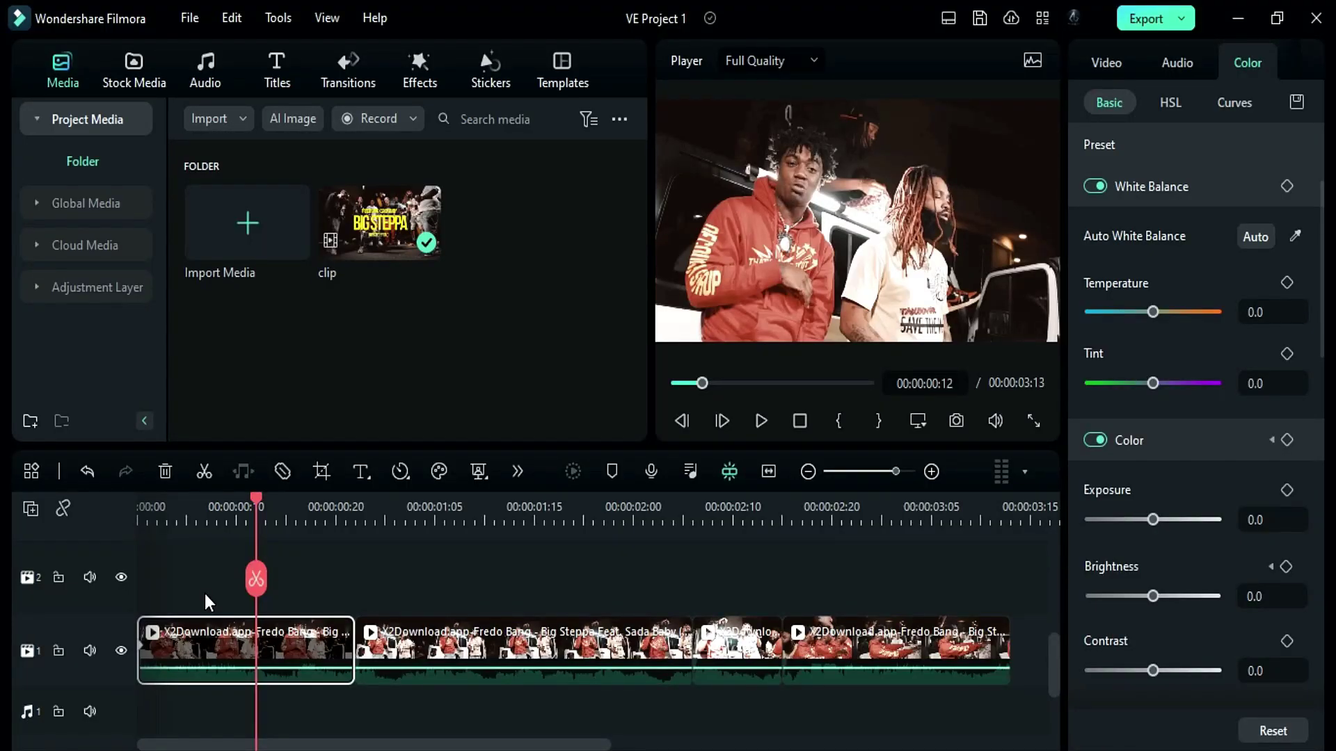
- Duplicate the first clip of track 1 onto track 2, starting at 00:00:00:00
{"action": "left_click", "coordinate": [209, 631]}
{"action": "left_click", "coordinate": [260, 732]}
{"action": "left_click_drag", "start_coordinate": [257, 529], "coordinate": [133, 518]}
{"action": "scroll", "coordinate": [195, 592], "scroll_direction": "up", "scroll_amount": 1}
{"action": "left_click", "coordinate": [224, 655]}
{"action": "left_click", "coordinate": [99, 578]}
{"action": "key", "text": "ctrl+v"}
- Apply Smart Cutout to the track 2 copy, brushing over the man in the red hoodie across the whole clip
{"action": "left_click", "coordinate": [1209, 107]}
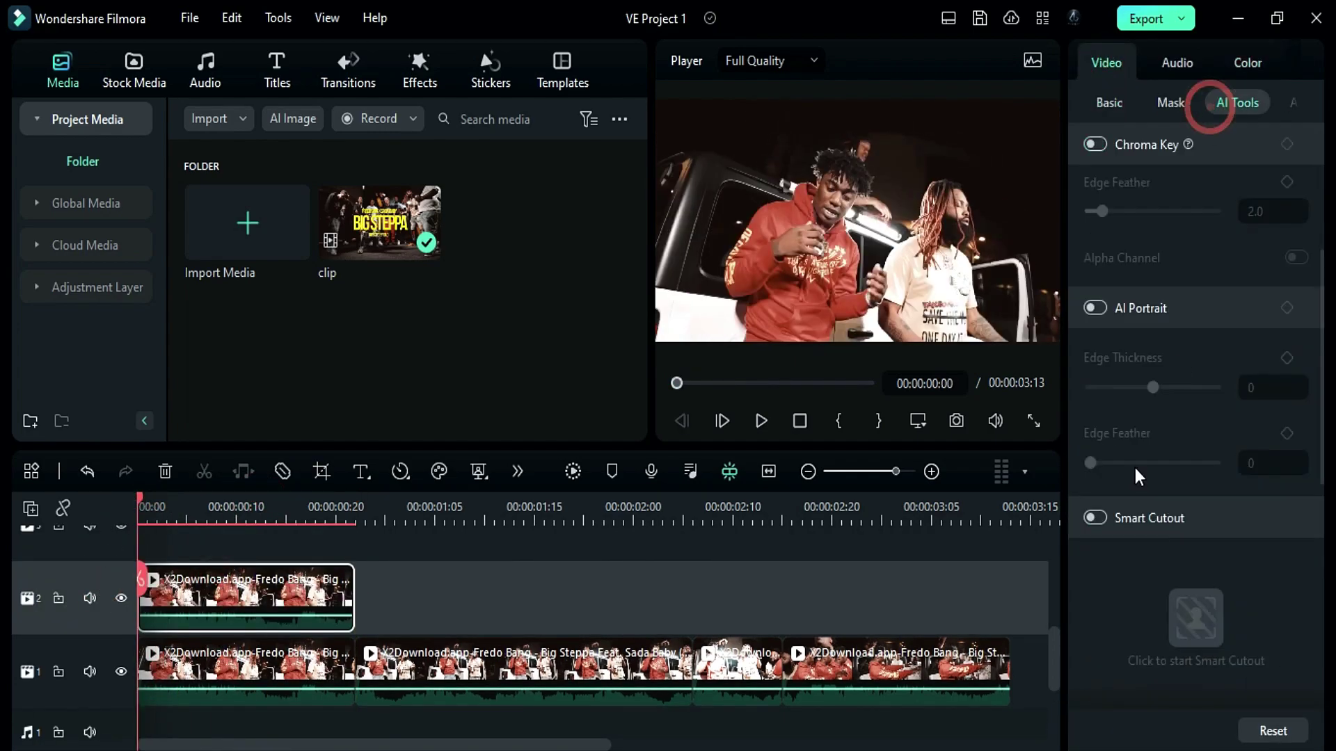
{"action": "left_click", "coordinate": [1094, 517]}
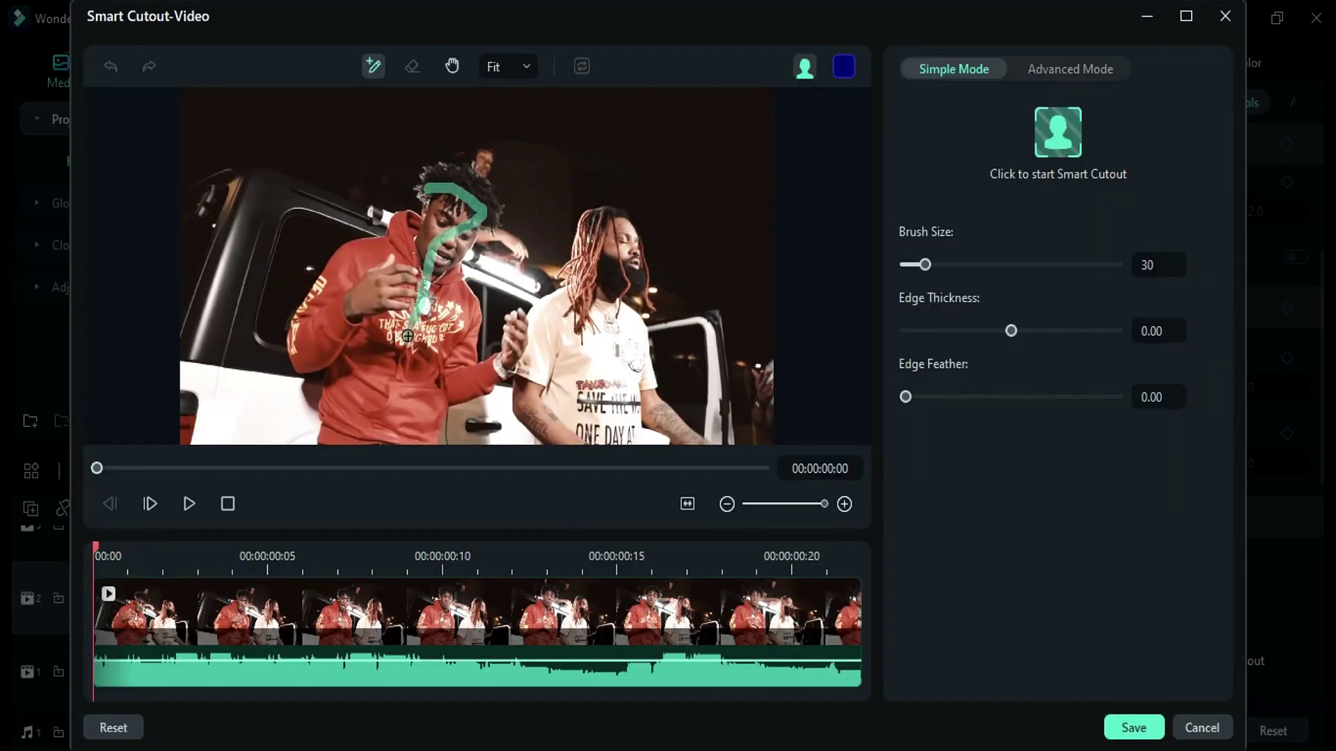
{"action": "left_click", "coordinate": [413, 66]}
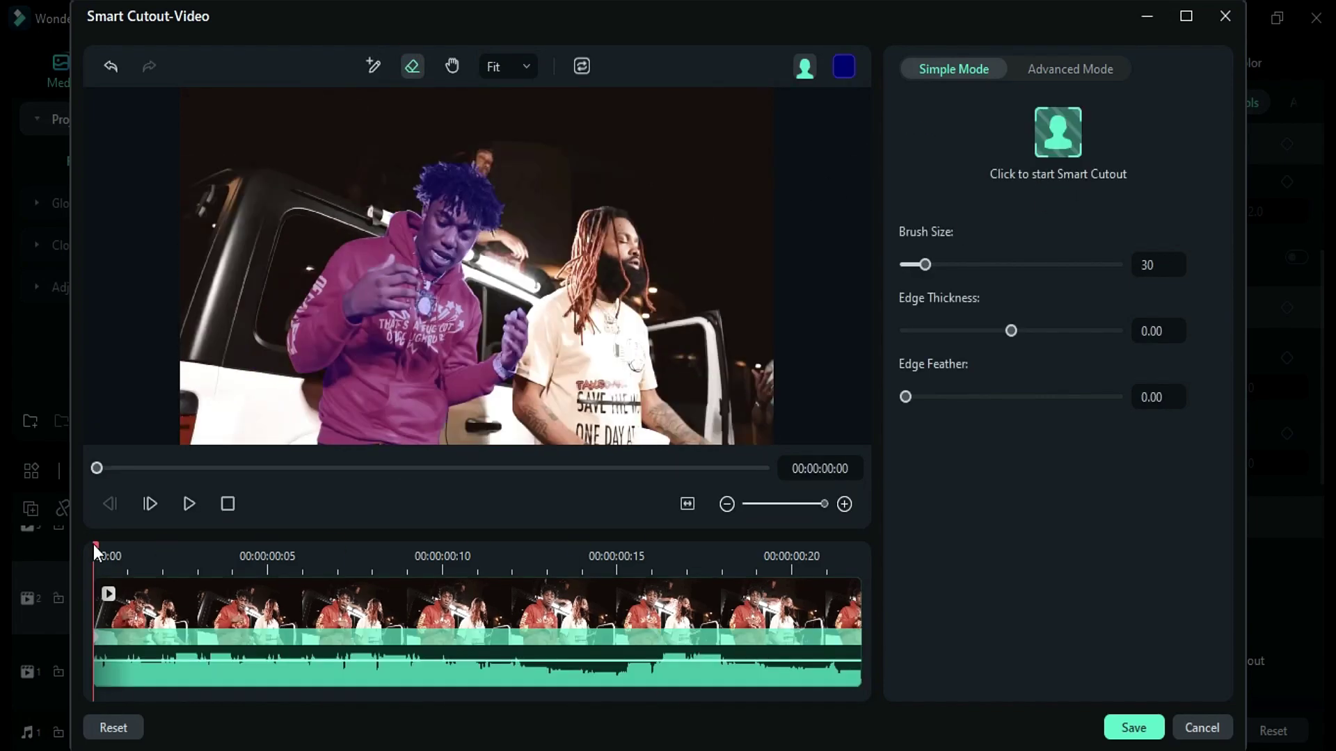
{"action": "left_click_drag", "start_coordinate": [93, 544], "coordinate": [477, 546]}
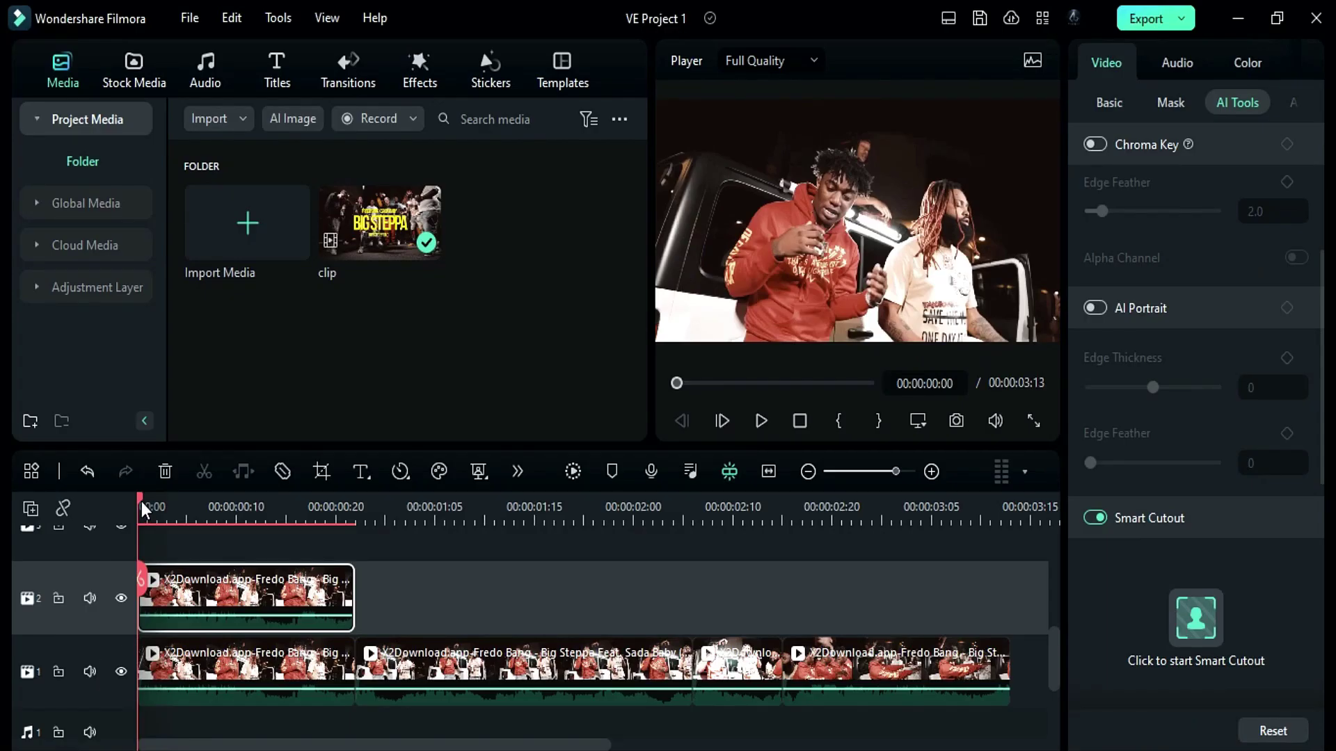
- Split the track 2 cutout clip at 00:00:00:05 and duplicate its first part onto track 3 at the start
{"action": "left_click_drag", "start_coordinate": [142, 511], "coordinate": [186, 506]}
{"action": "left_click", "coordinate": [187, 578]}
{"action": "left_click", "coordinate": [156, 607]}
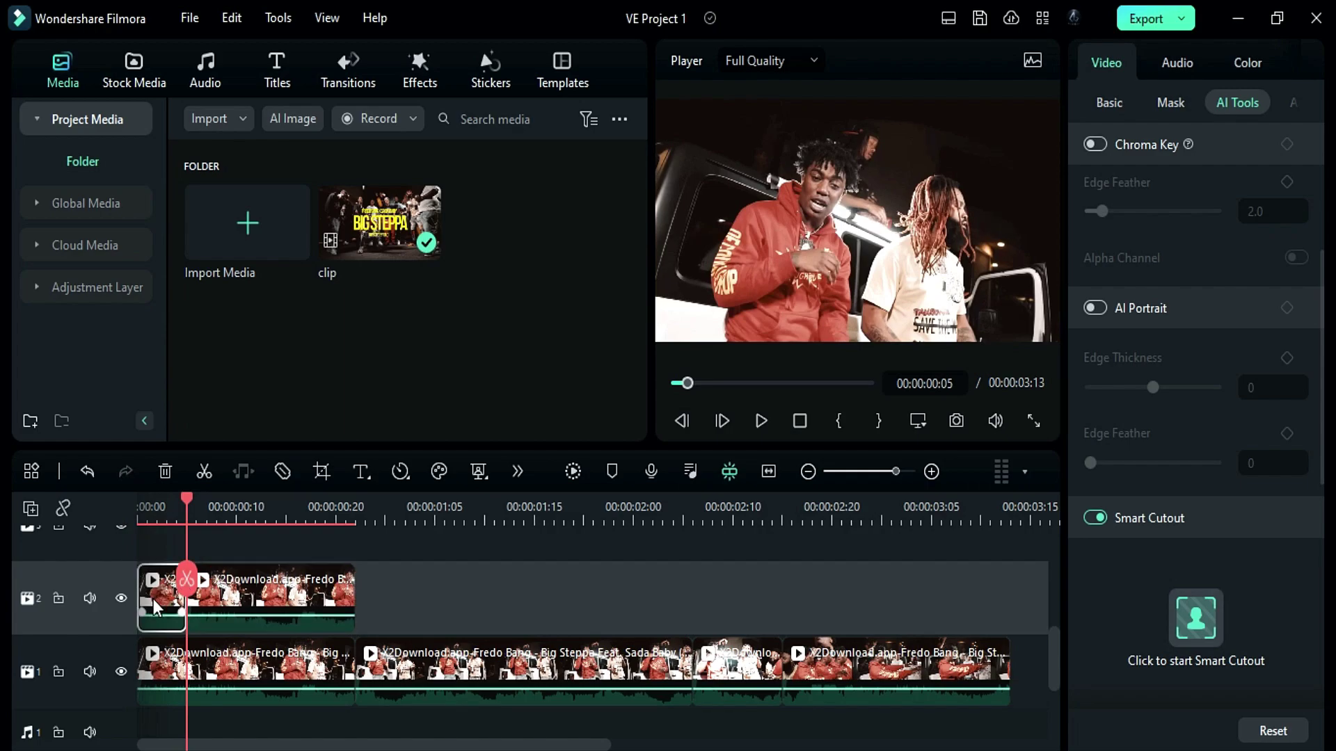
{"action": "scroll", "coordinate": [139, 592], "scroll_direction": "up", "scroll_amount": 1}
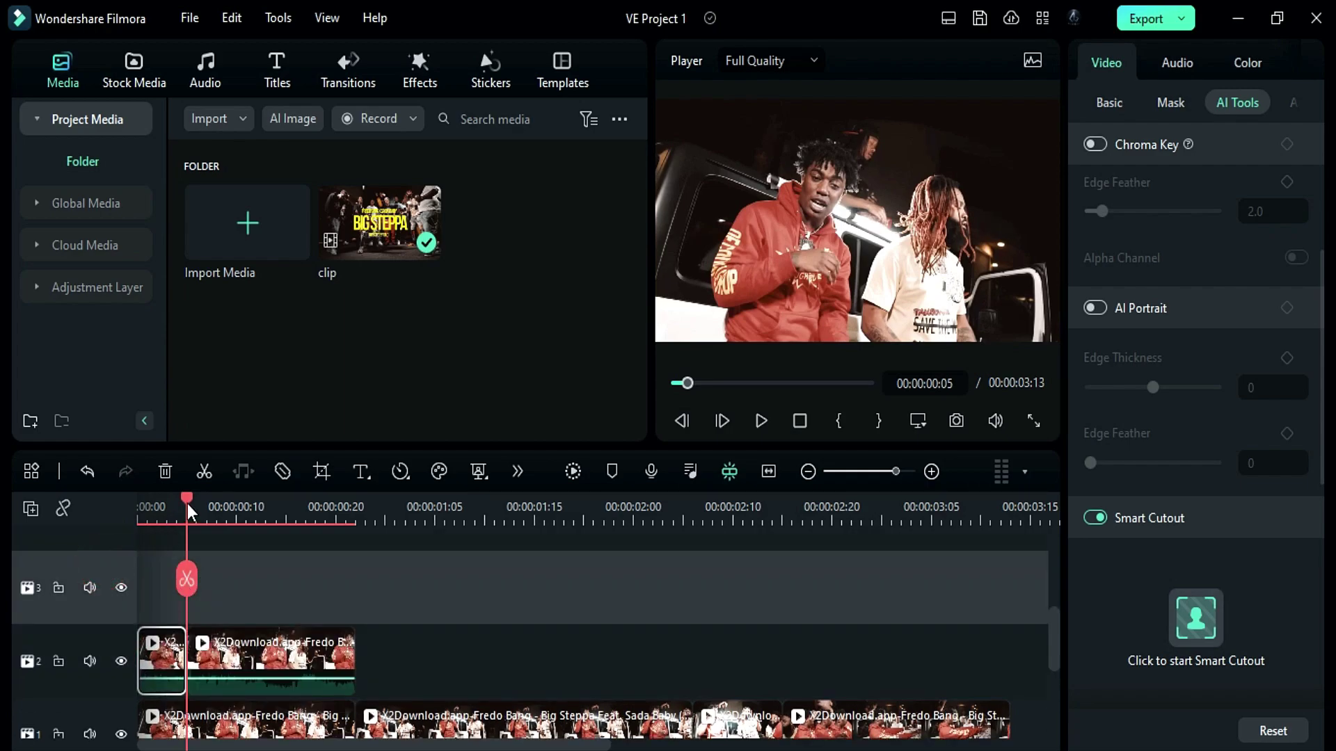
{"action": "left_click_drag", "start_coordinate": [188, 513], "coordinate": [142, 509]}
{"action": "key", "text": "ctrl+v"}
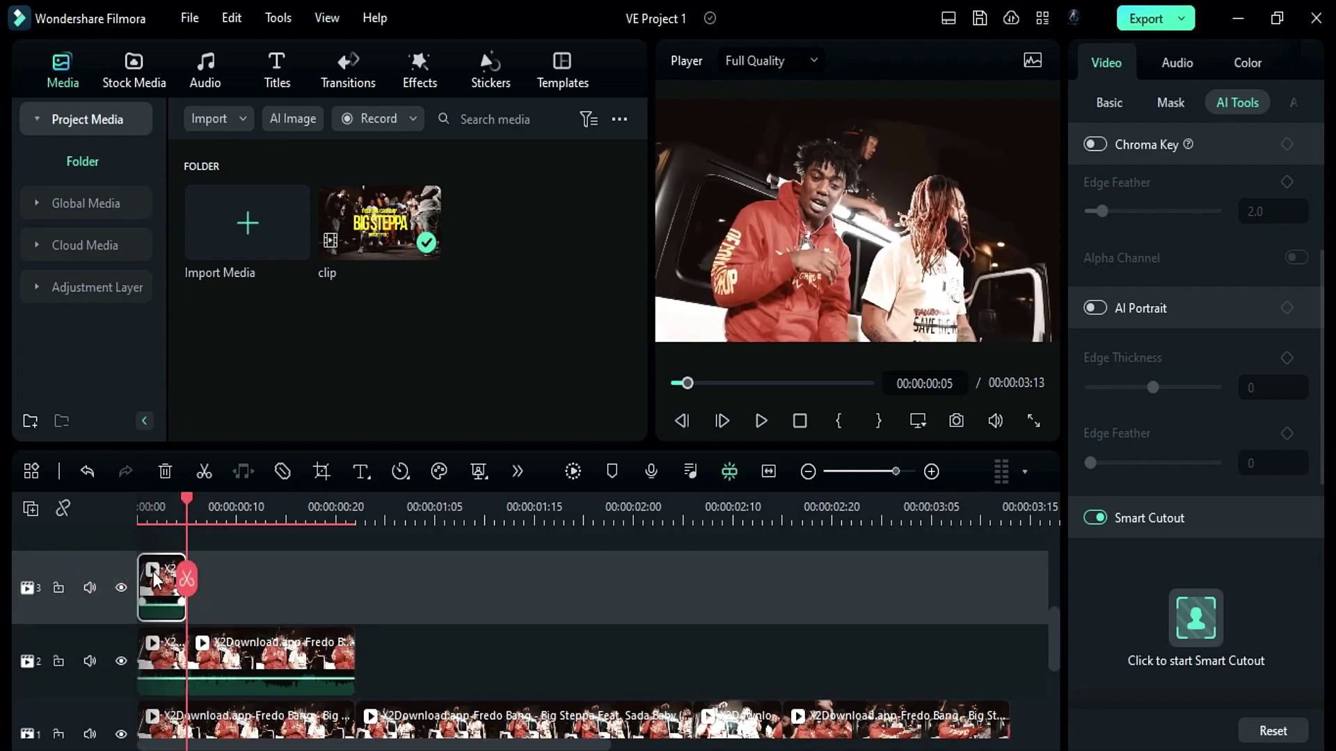
- Keyframe the track 3 clip's position from X 1770 px at 00:00:00:00 to X 0 at 00:00:00:04
{"action": "left_click_drag", "start_coordinate": [186, 498], "coordinate": [140, 500]}
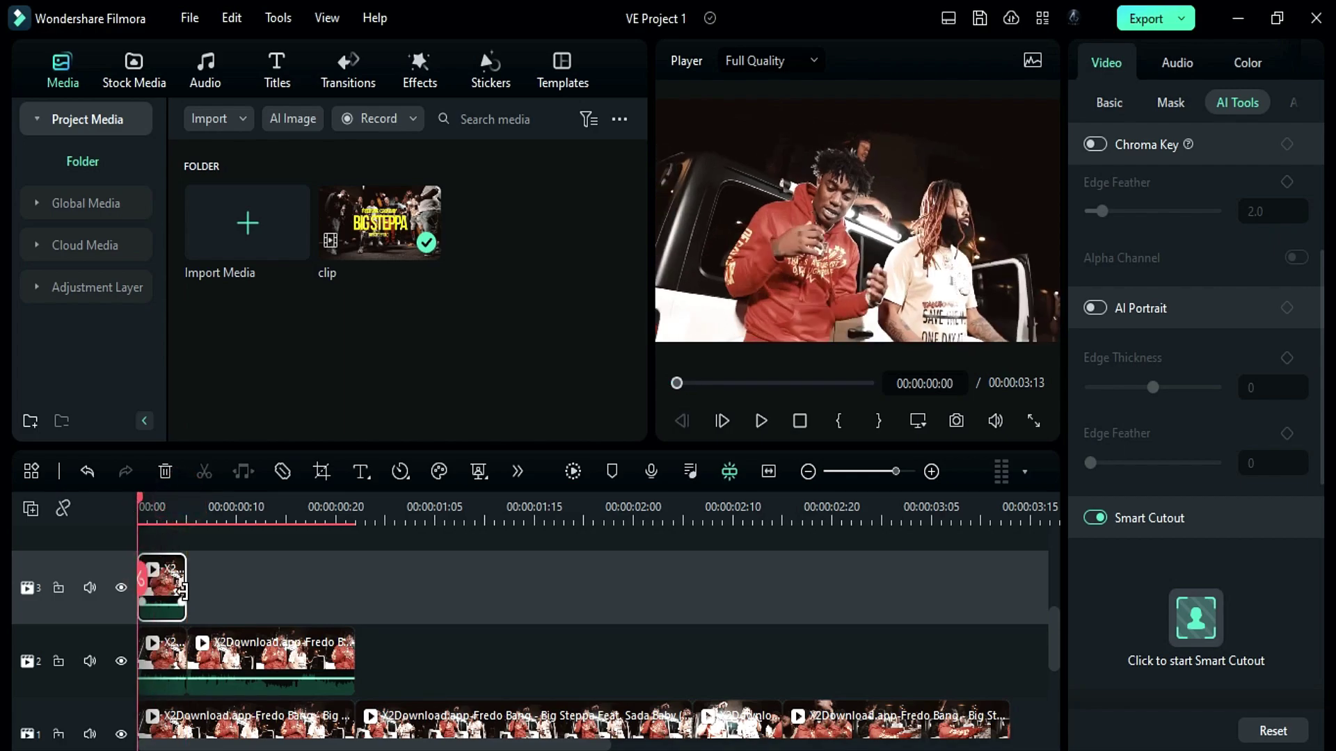
{"action": "left_click", "coordinate": [1125, 103]}
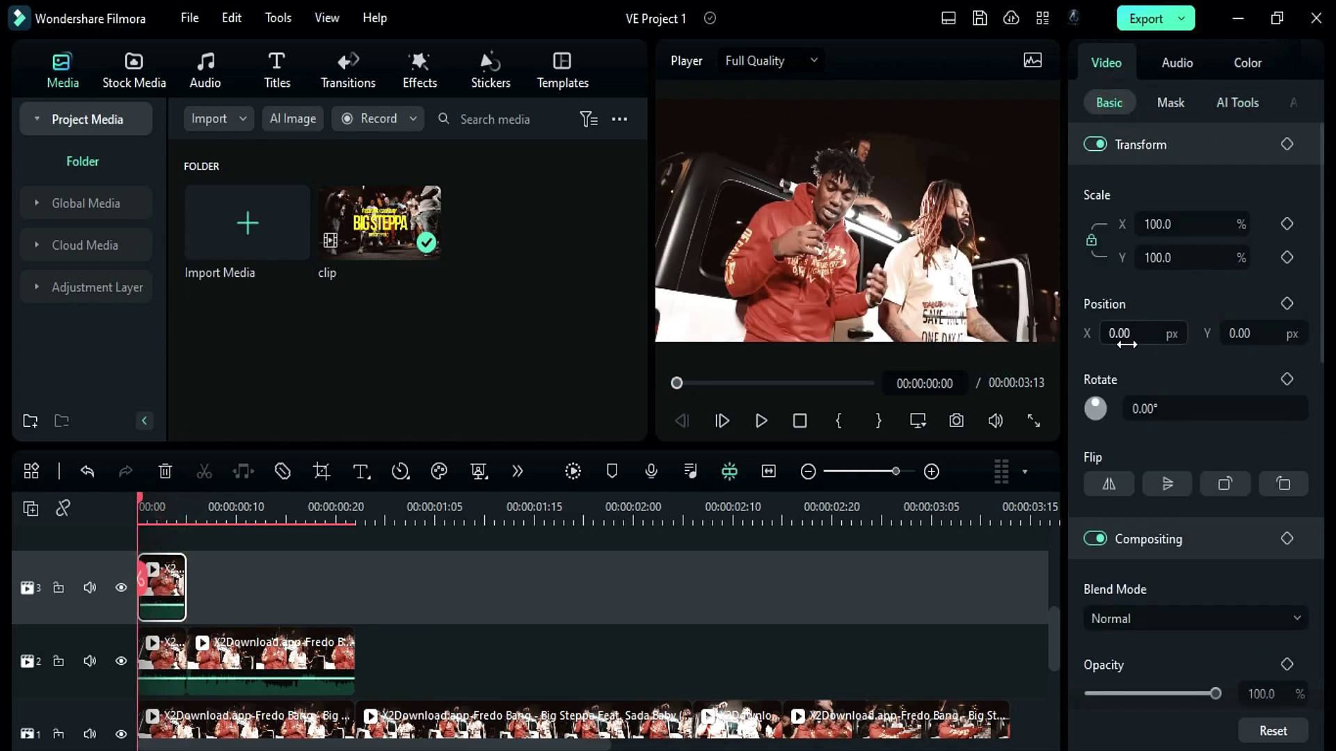
{"action": "left_click_drag", "start_coordinate": [1118, 336], "coordinate": [1158, 333]}
{"action": "left_click", "coordinate": [1285, 305]}
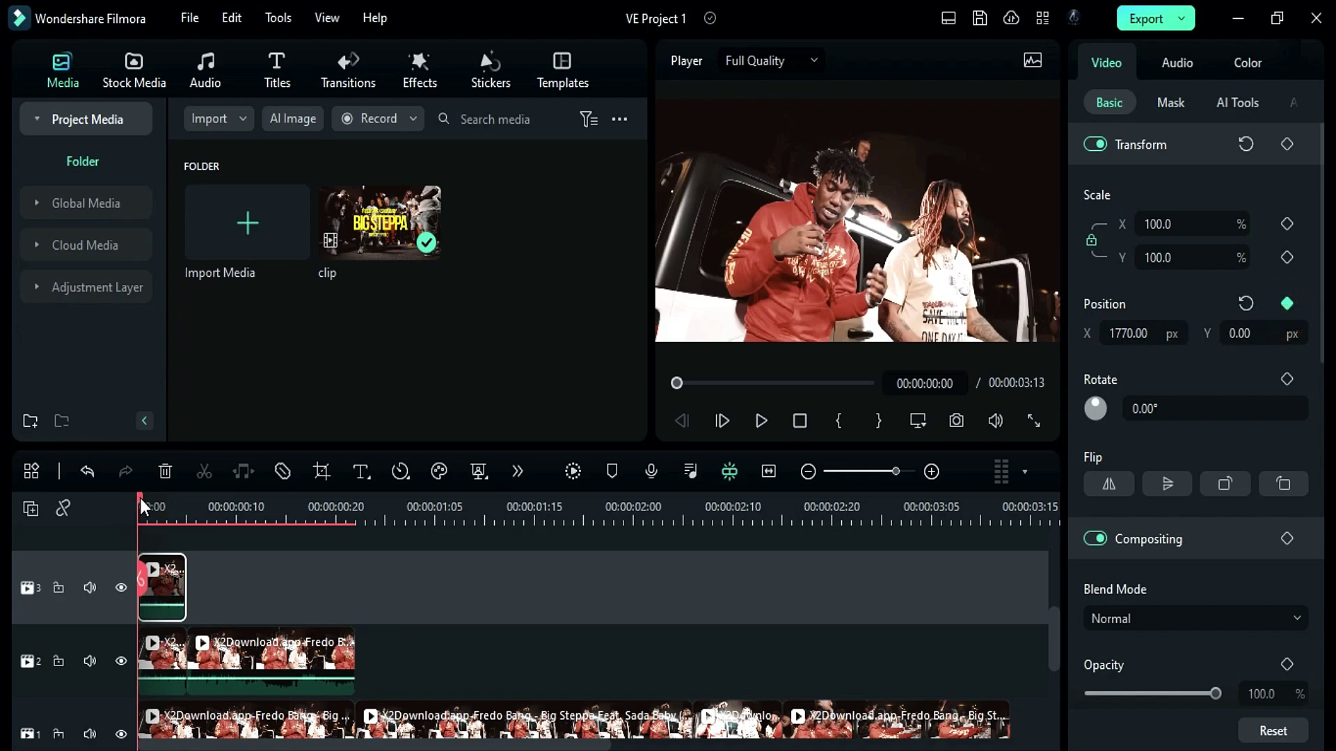
{"action": "left_click_drag", "start_coordinate": [140, 498], "coordinate": [178, 498]}
{"action": "left_click", "coordinate": [1245, 303]}
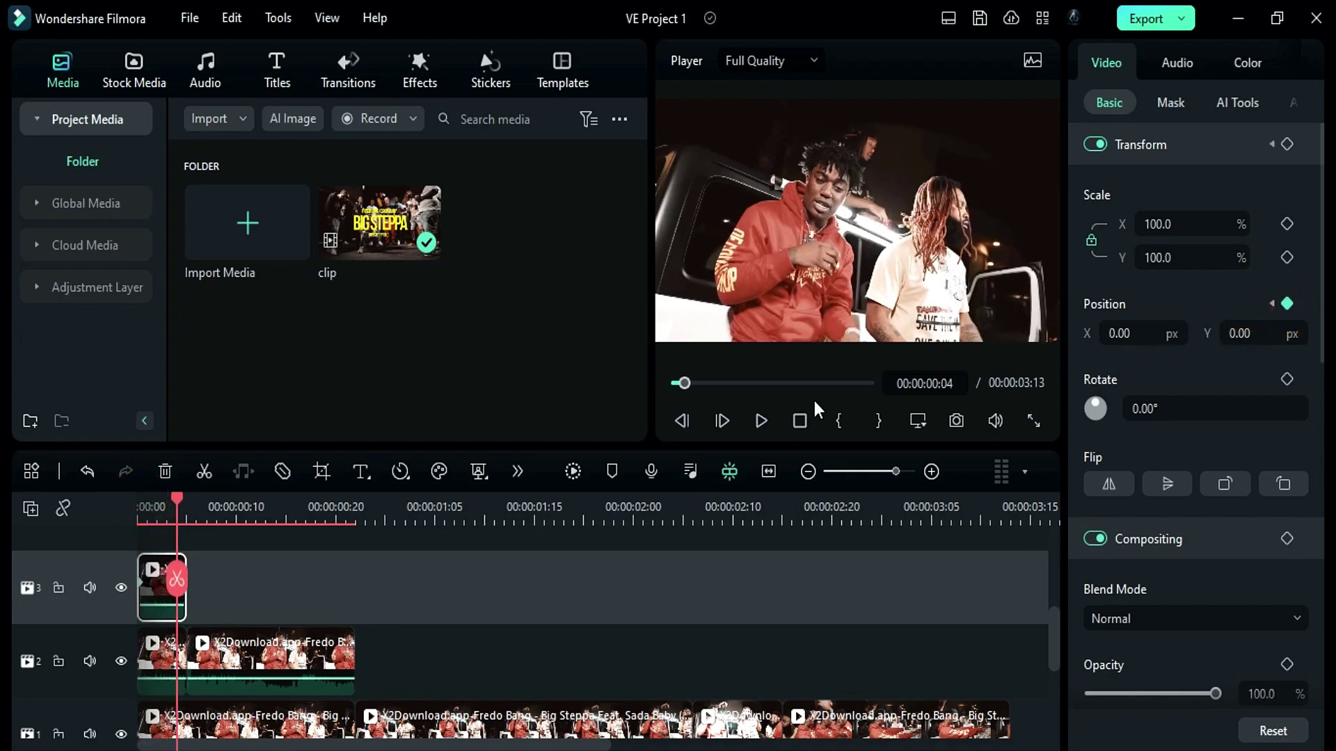
- Set the track 3 clip's blend mode to Lighten, previewing the overlap at 00:00:00:03
{"action": "scroll", "coordinate": [197, 637], "scroll_direction": "up", "scroll_amount": 1}
{"action": "left_click_drag", "start_coordinate": [177, 498], "coordinate": [167, 501]}
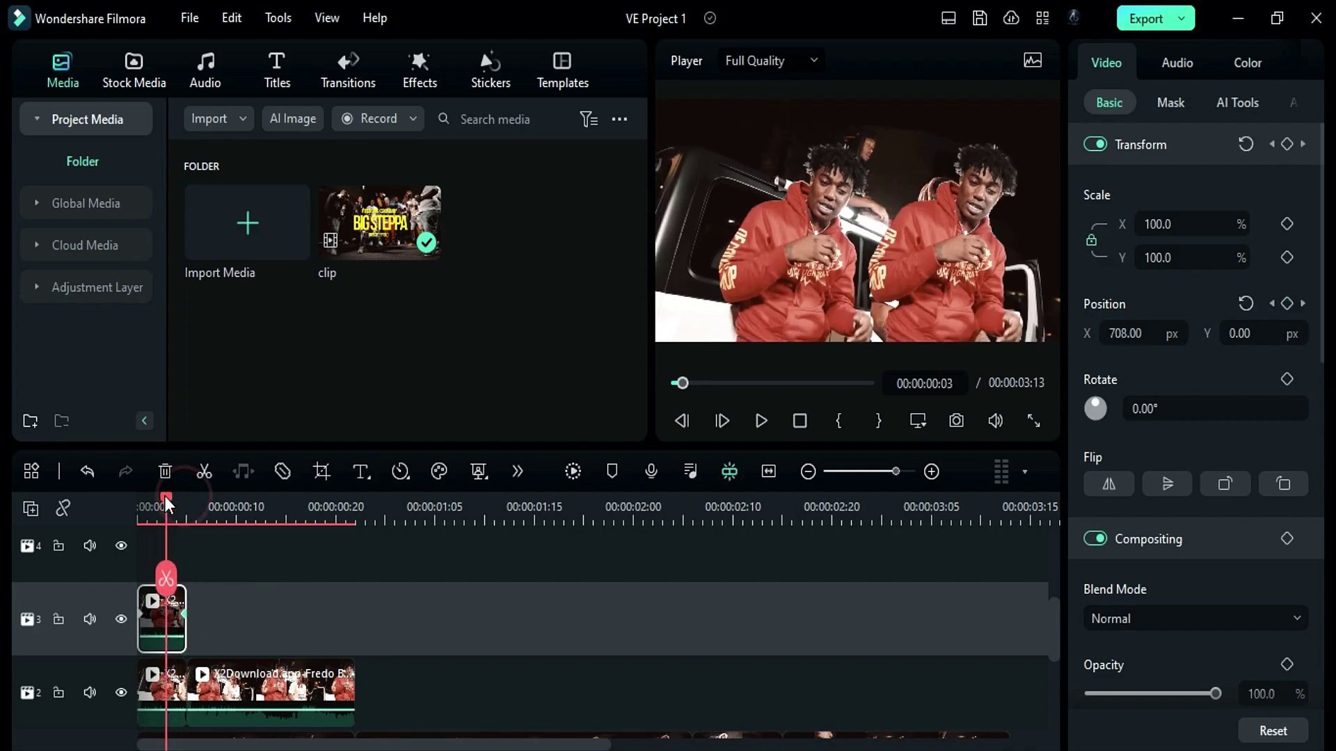
{"action": "left_click", "coordinate": [1152, 618]}
{"action": "scroll", "coordinate": [1154, 480], "scroll_direction": "down", "scroll_amount": 1}
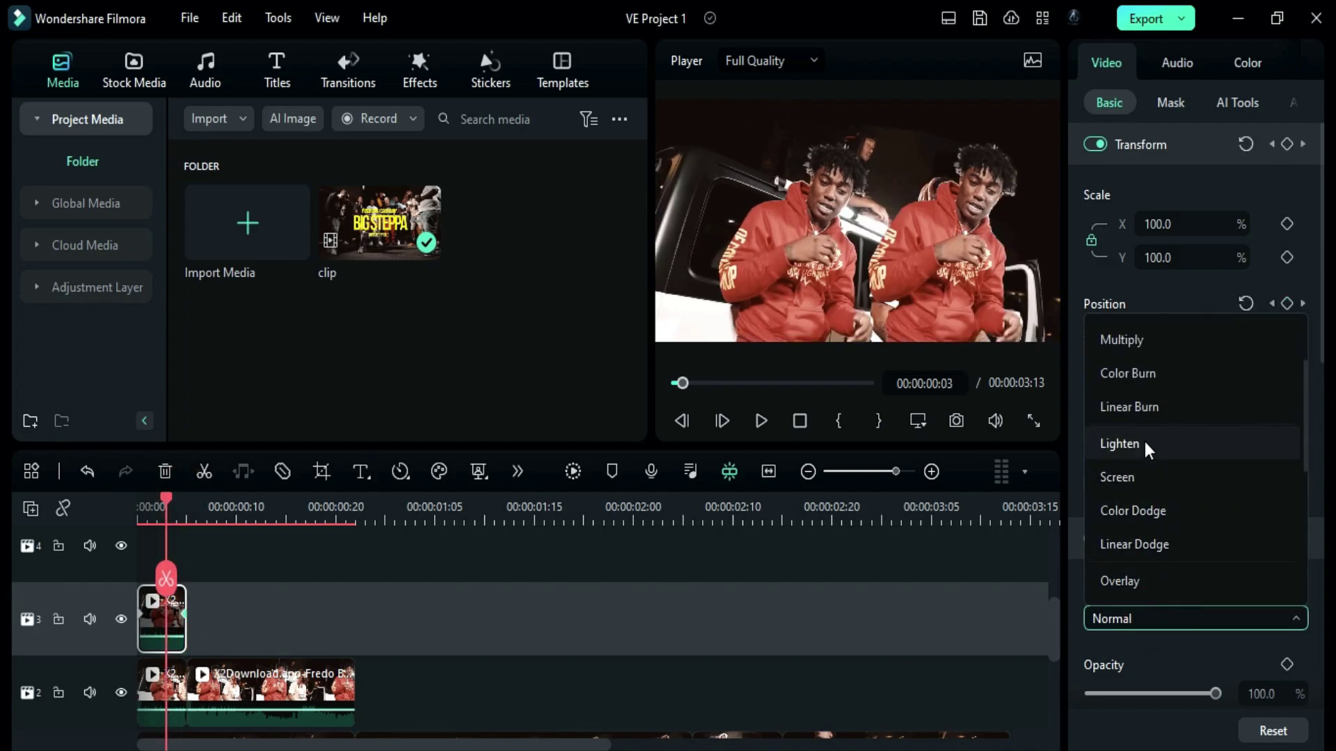
{"action": "left_click", "coordinate": [1145, 446]}
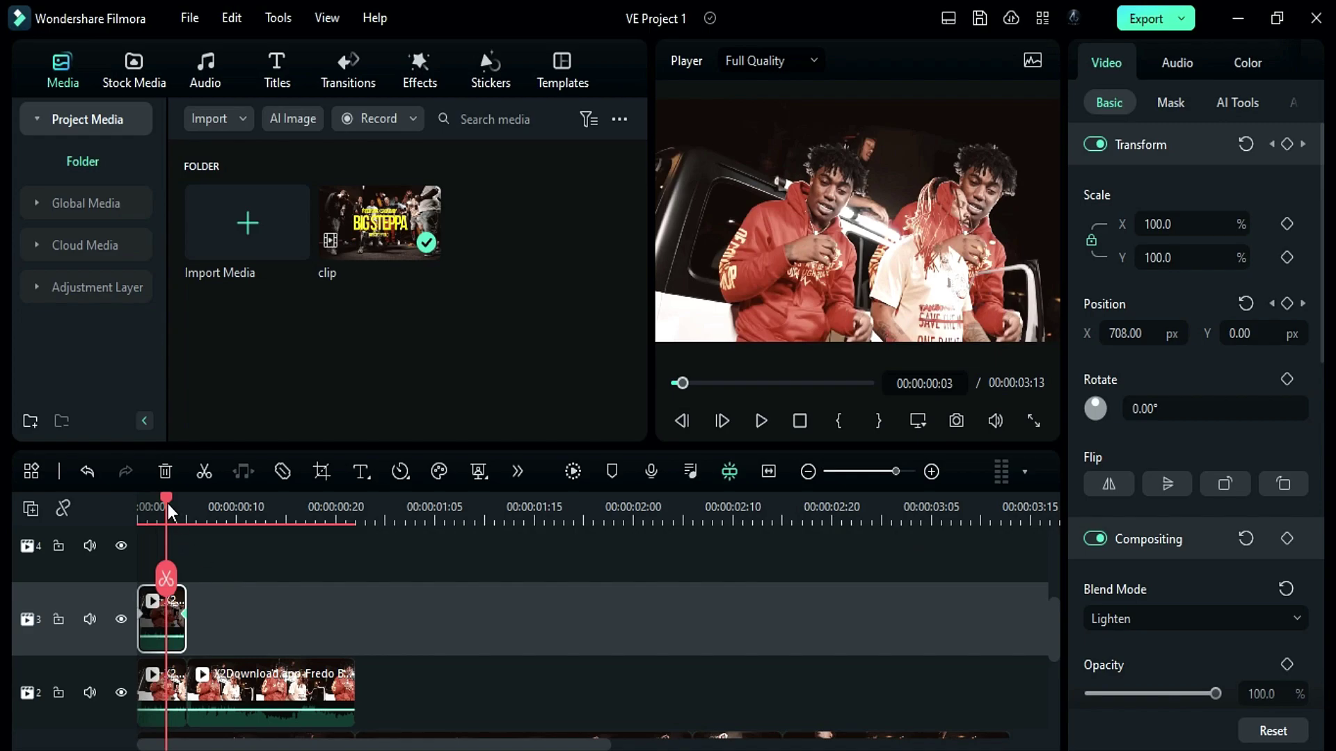
- Keyframe the short track 2 clip's position from X -1379 px at 00:00:00:00 to X 0 at 00:00:00:04
{"action": "left_click_drag", "start_coordinate": [168, 503], "coordinate": [139, 503]}
{"action": "left_click", "coordinate": [165, 679]}
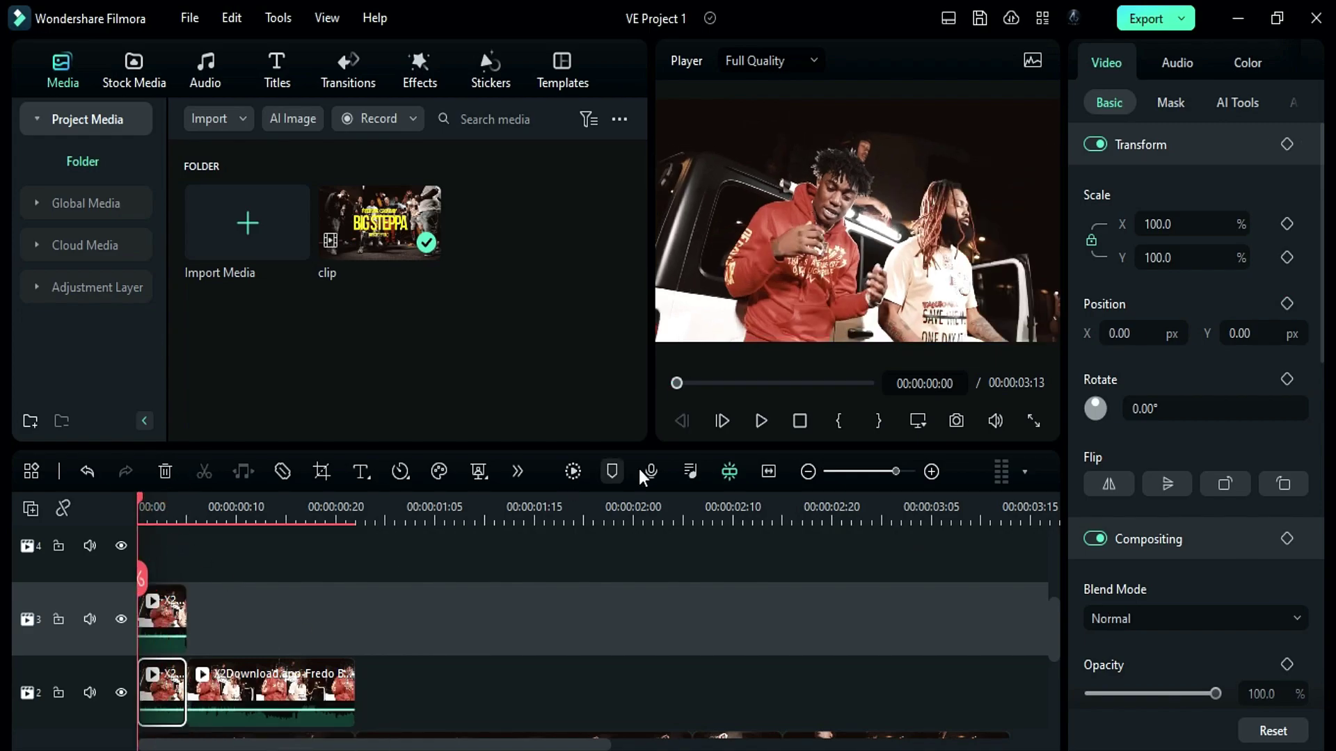
{"action": "left_click", "coordinate": [1287, 304]}
{"action": "left_click_drag", "start_coordinate": [1141, 334], "coordinate": [278, 445]}
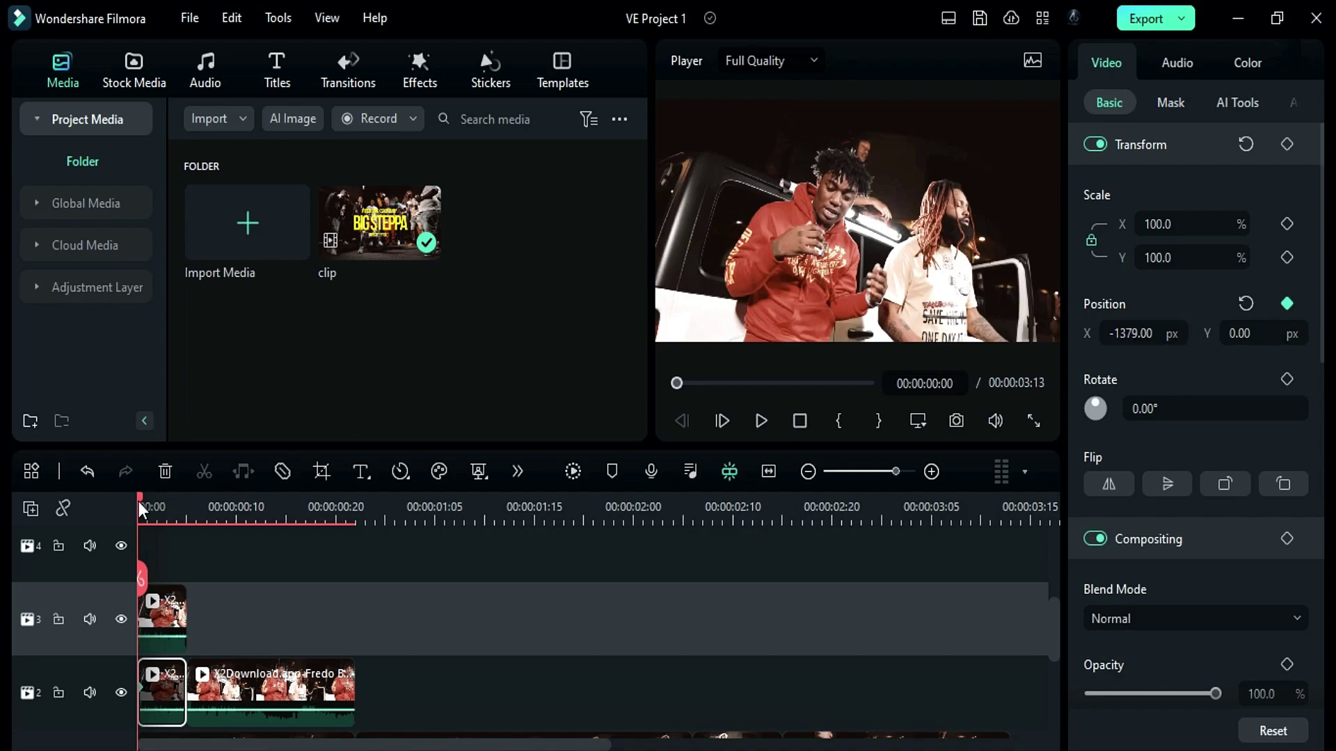
{"action": "left_click_drag", "start_coordinate": [139, 504], "coordinate": [176, 515]}
{"action": "left_click", "coordinate": [1244, 302]}
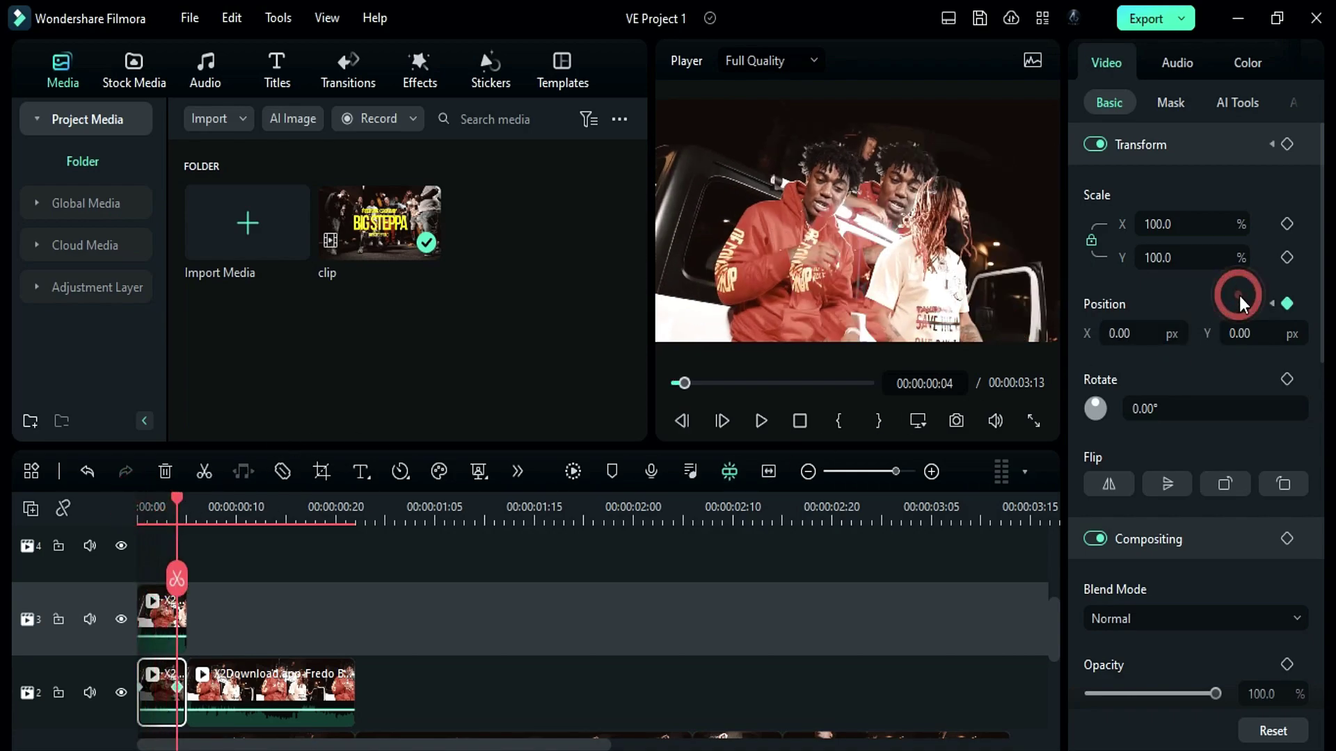
- Set the short track 2 clip's blend mode to Lighten
{"action": "left_click", "coordinate": [1109, 619]}
{"action": "scroll", "coordinate": [1132, 441], "scroll_direction": "down", "scroll_amount": 2}
{"action": "left_click", "coordinate": [1127, 409]}
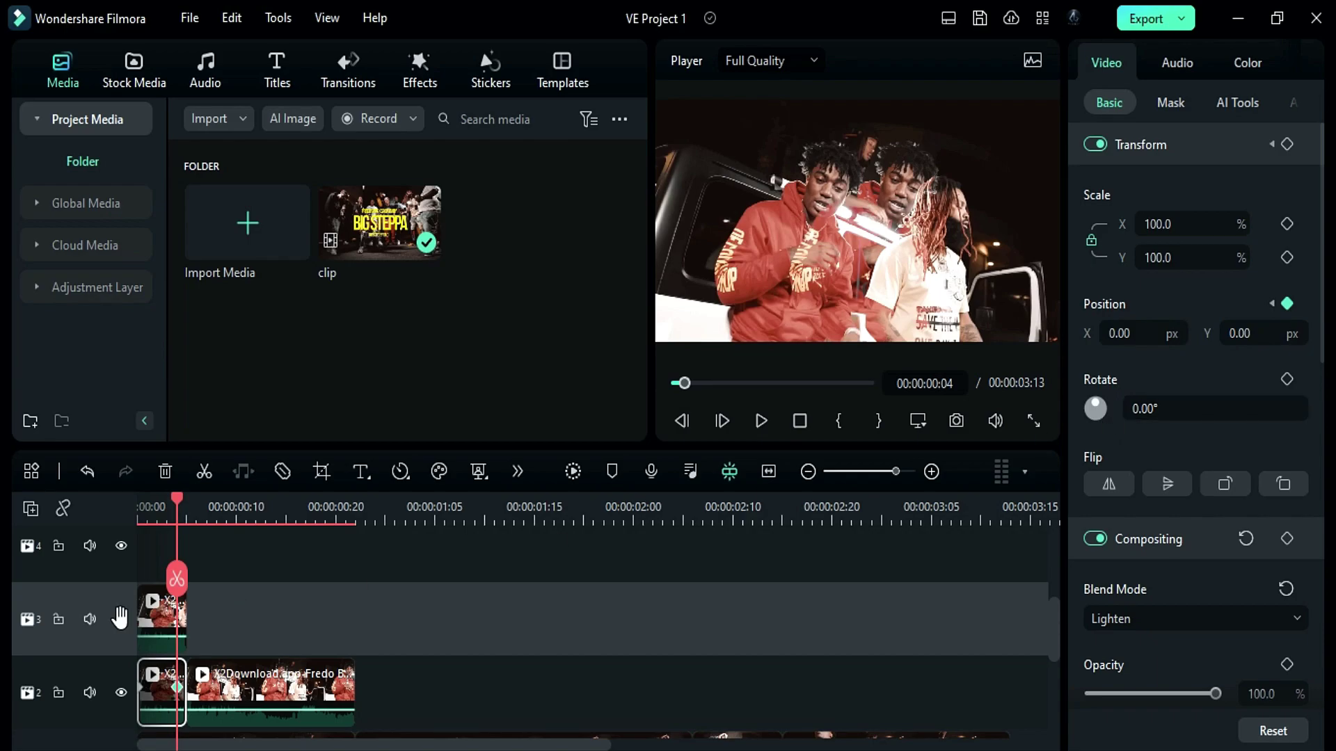
- Add Transform keyframes to the longer track 2 clip at 00:00:00:05, and set 150% scale and X 190 px at 00:00:00:10
{"action": "mouse_move", "coordinate": [185, 498]}
{"action": "left_mouse_down"}
{"action": "mouse_move", "coordinate": [135, 498]}
{"action": "mouse_move", "coordinate": [187, 507]}
{"action": "left_mouse_up"}
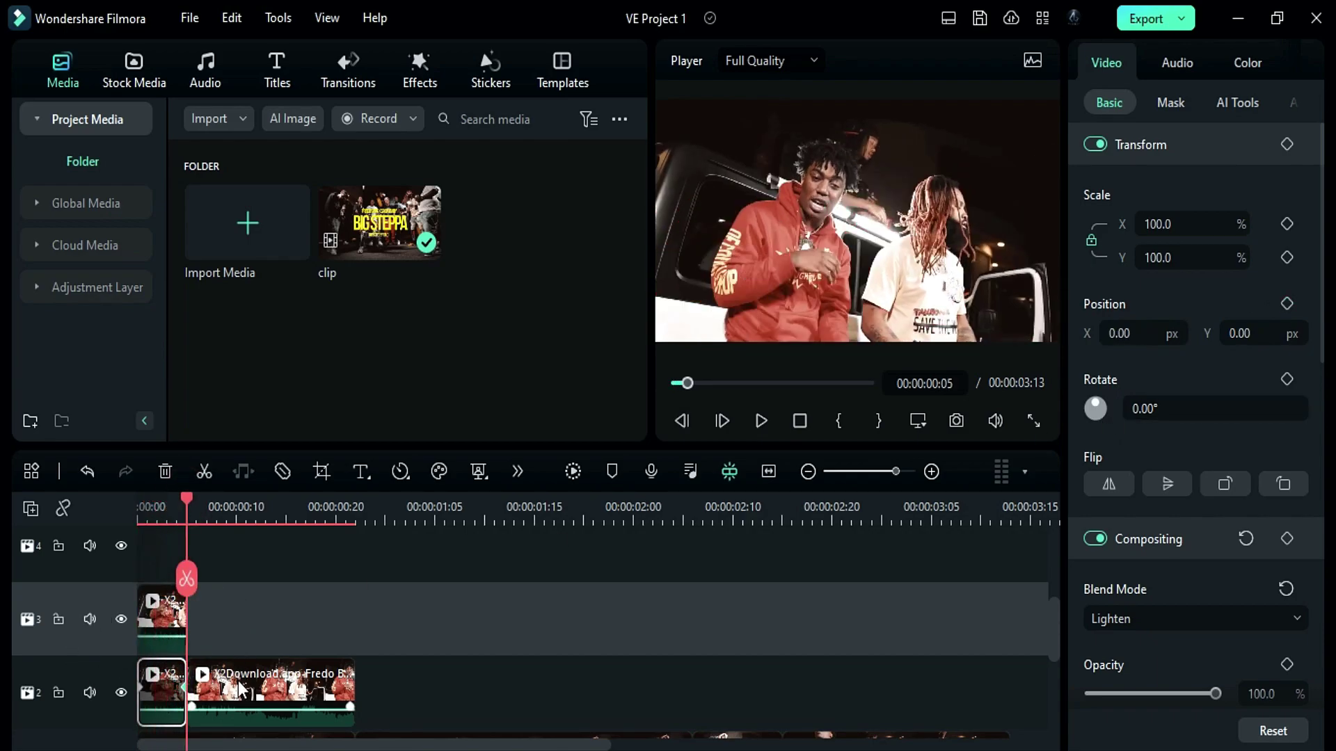
{"action": "left_click", "coordinate": [240, 689]}
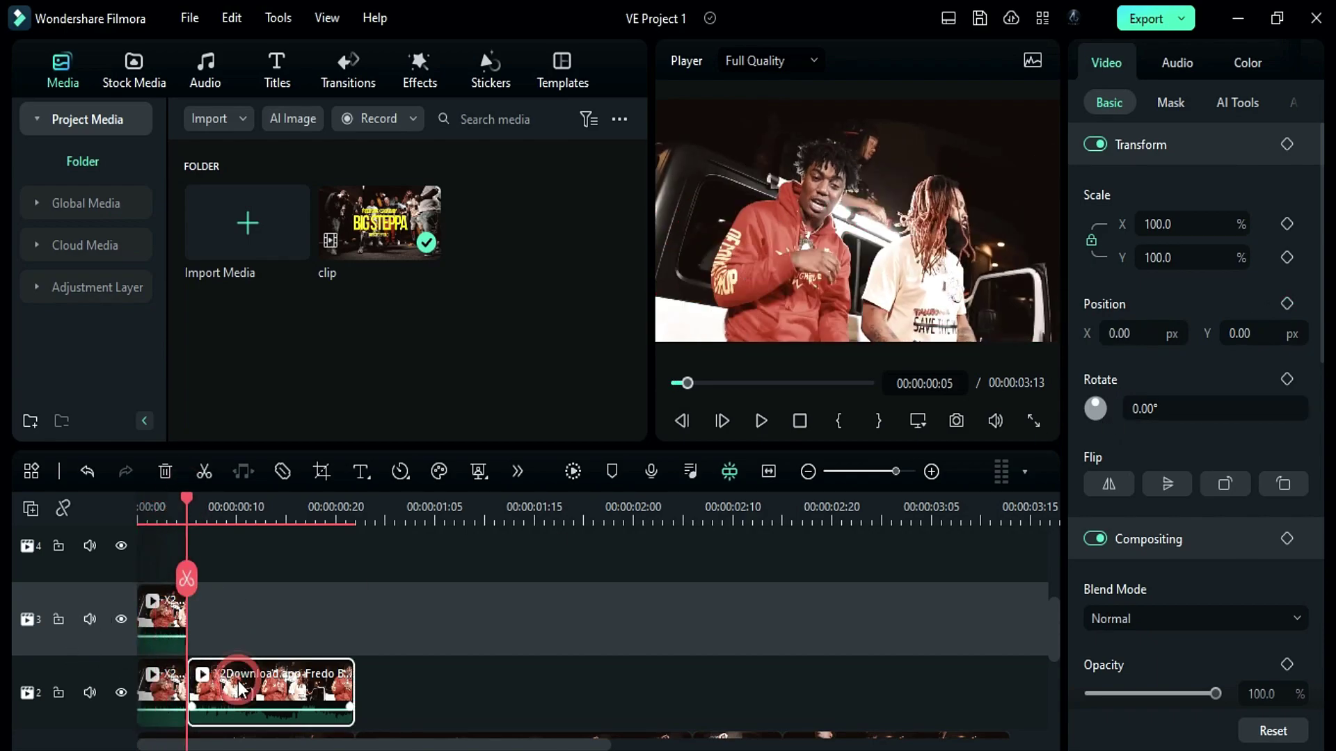
{"action": "left_click", "coordinate": [1285, 146]}
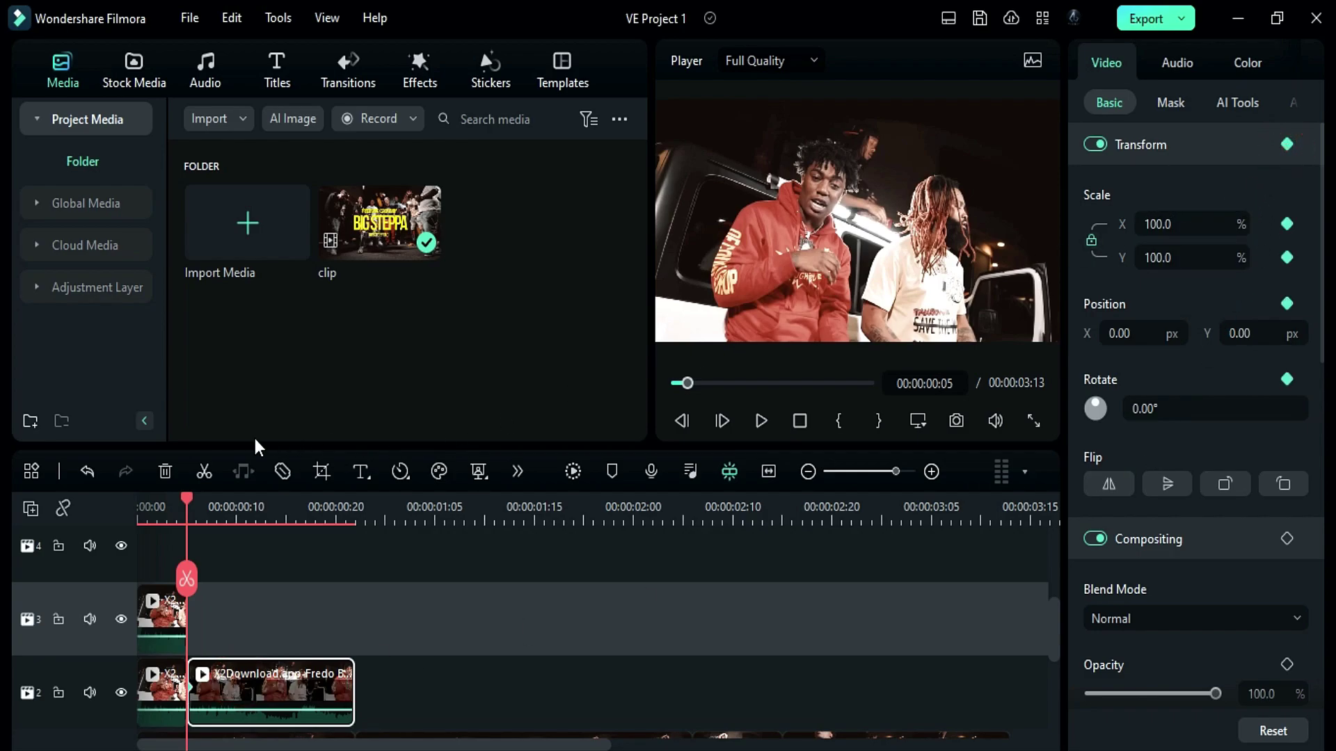
{"action": "left_click_drag", "start_coordinate": [192, 496], "coordinate": [233, 527]}
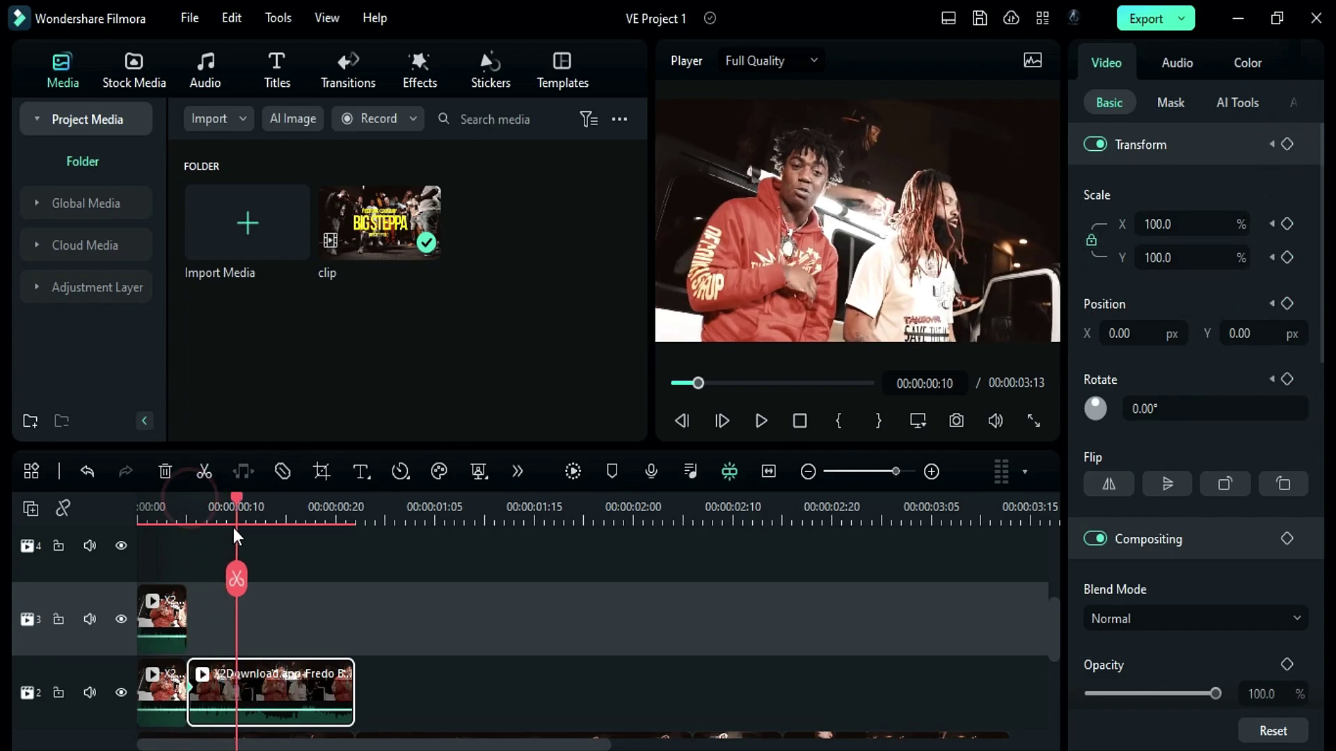
{"action": "left_click", "coordinate": [1191, 257]}
{"action": "key", "text": "Return"}
{"action": "left_click_drag", "start_coordinate": [1131, 333], "coordinate": [1264, 333]}
- Reset the longer track 2 clip's position and scale to their defaults at 00:00:00:15
{"action": "left_click_drag", "start_coordinate": [237, 500], "coordinate": [285, 544]}
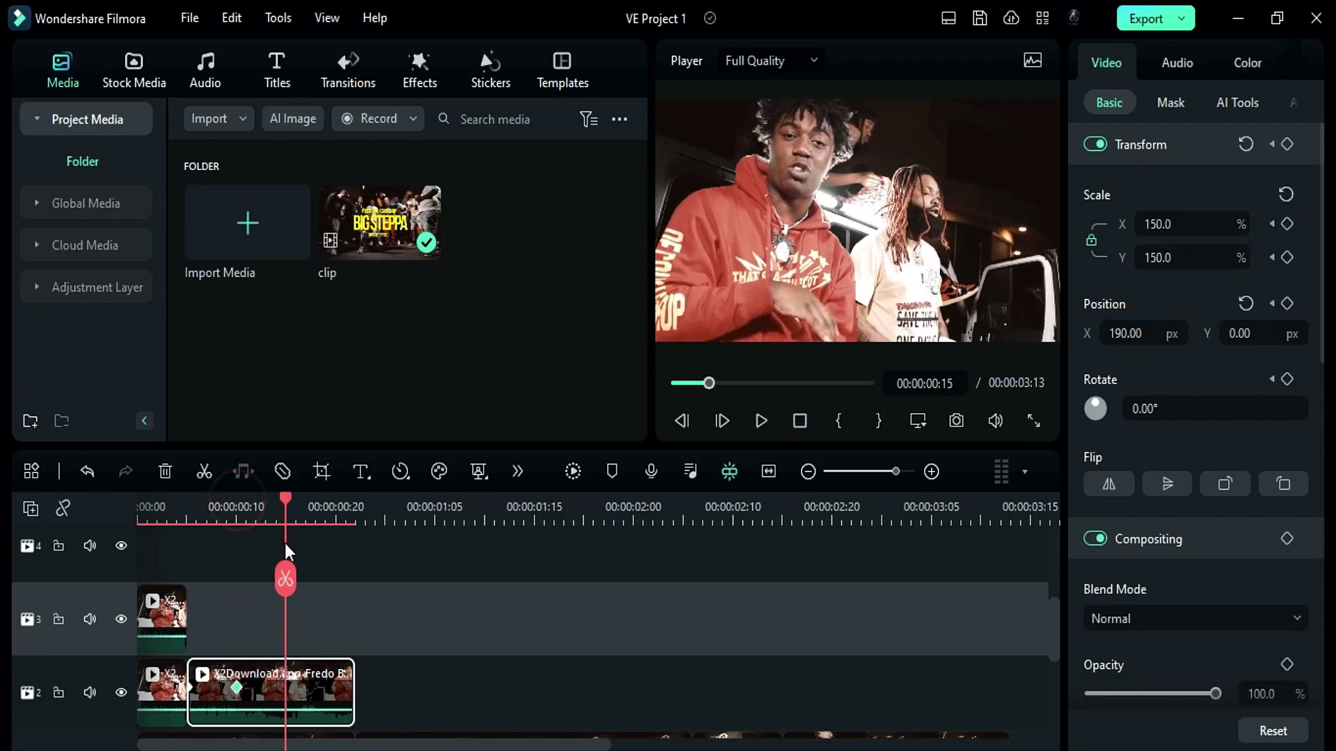
{"action": "left_click", "coordinate": [1241, 304]}
{"action": "left_click", "coordinate": [1285, 195]}
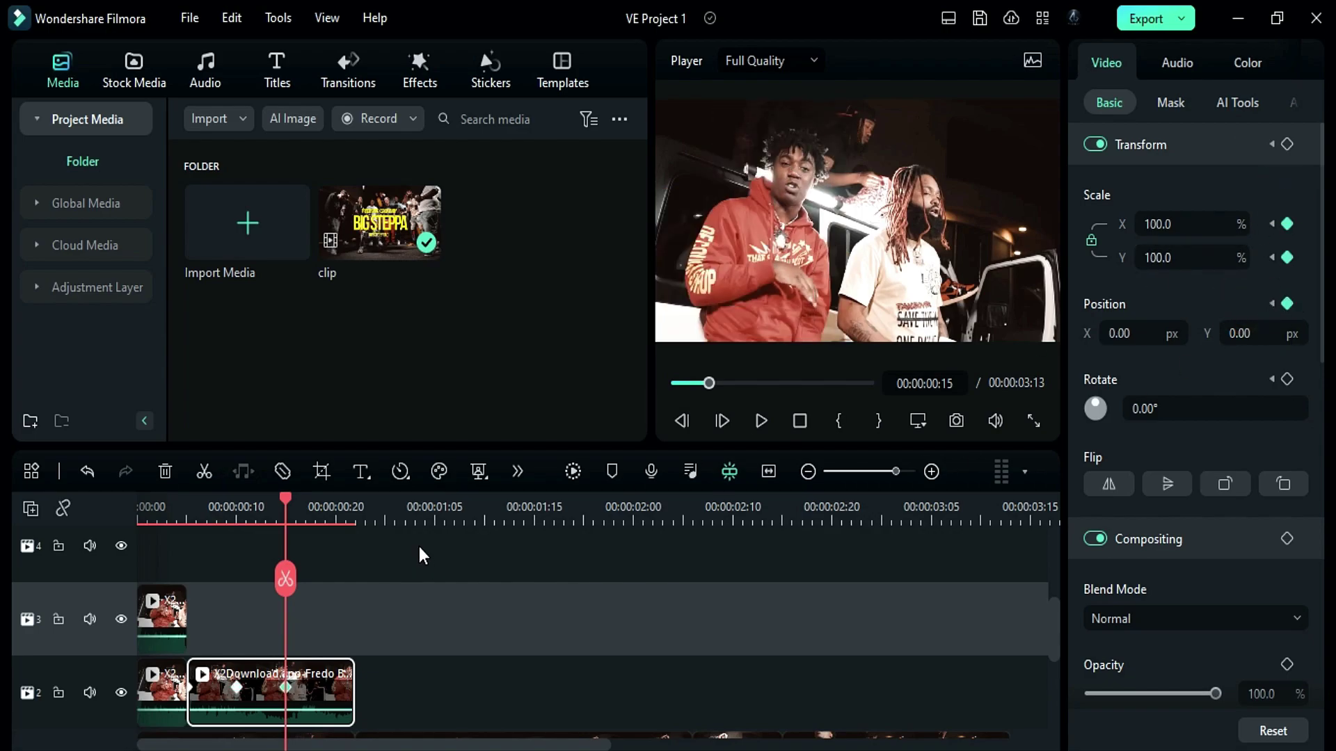
- Add Exposure, Brightness and White color keyframes to the first track 1 clip at 00:00:00:08
{"action": "scroll", "coordinate": [418, 547], "scroll_direction": "down", "scroll_amount": 2}
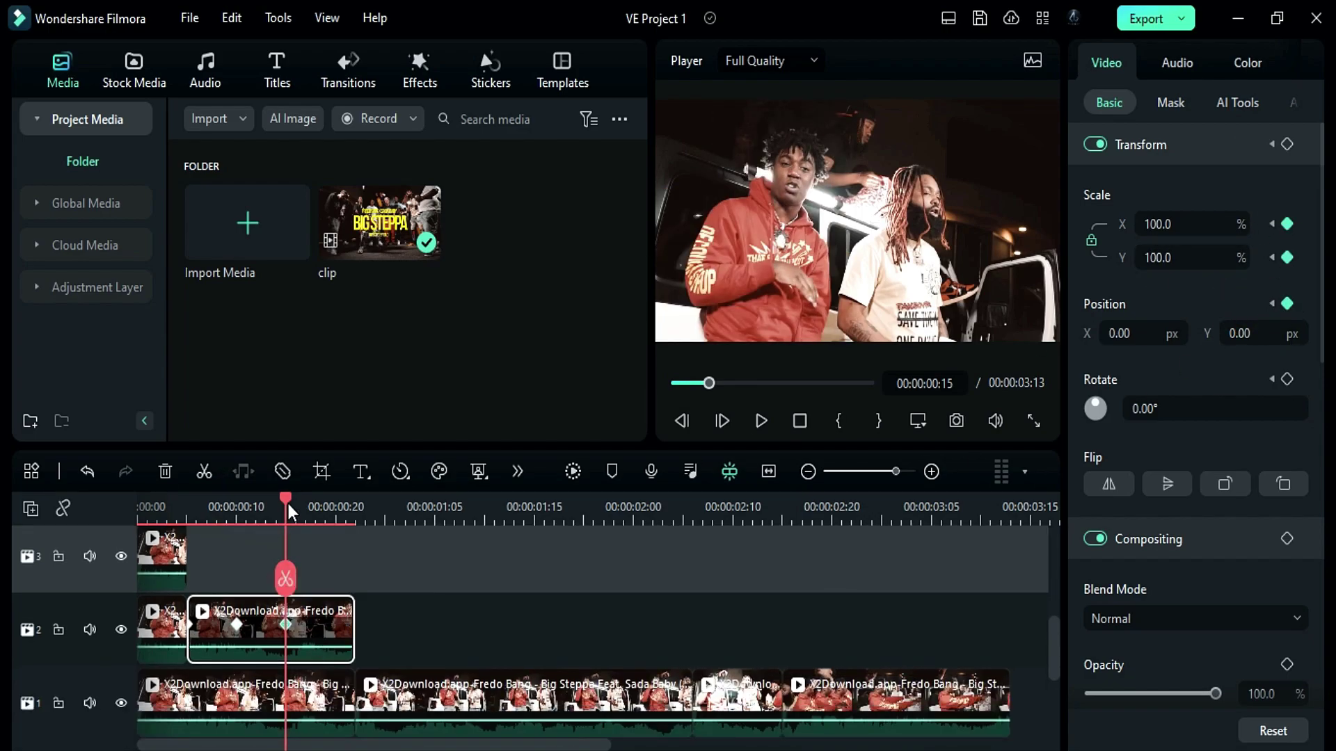
{"action": "left_click_drag", "start_coordinate": [288, 503], "coordinate": [216, 507]}
{"action": "left_click", "coordinate": [259, 687]}
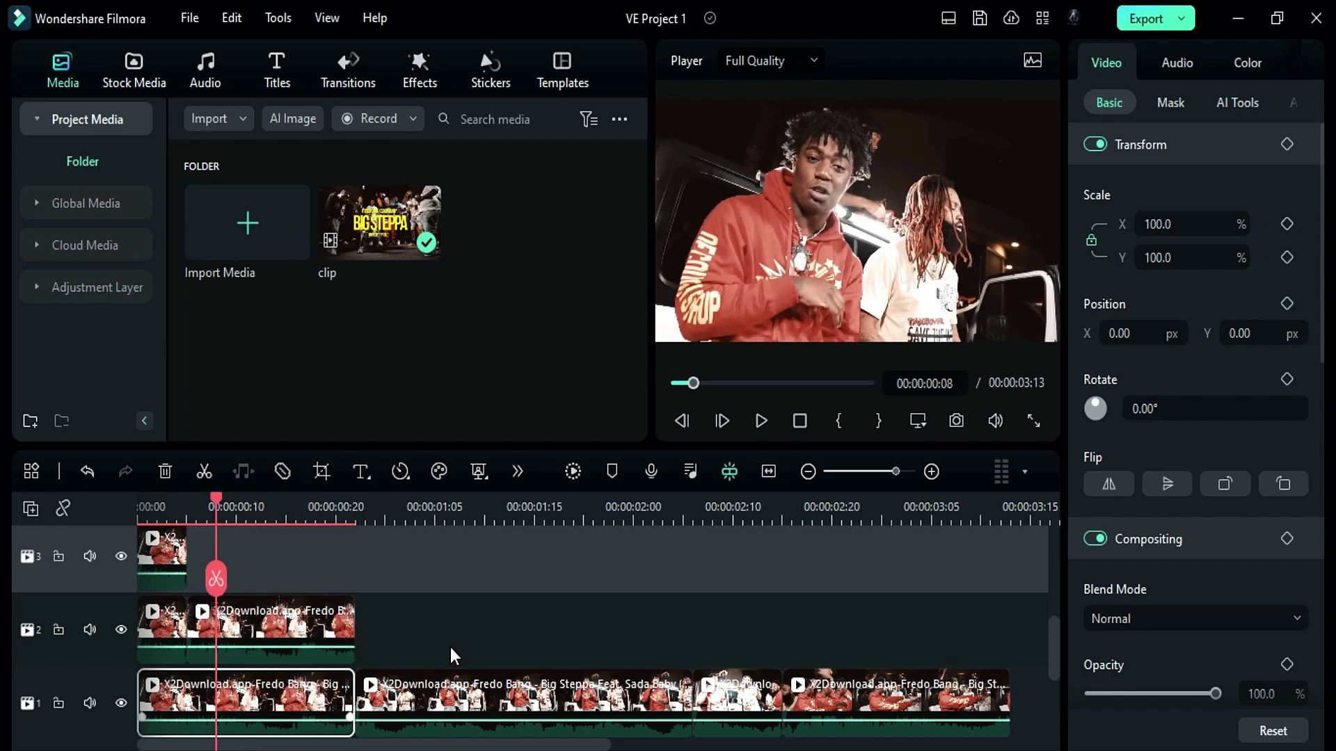
{"action": "left_click", "coordinate": [1231, 66]}
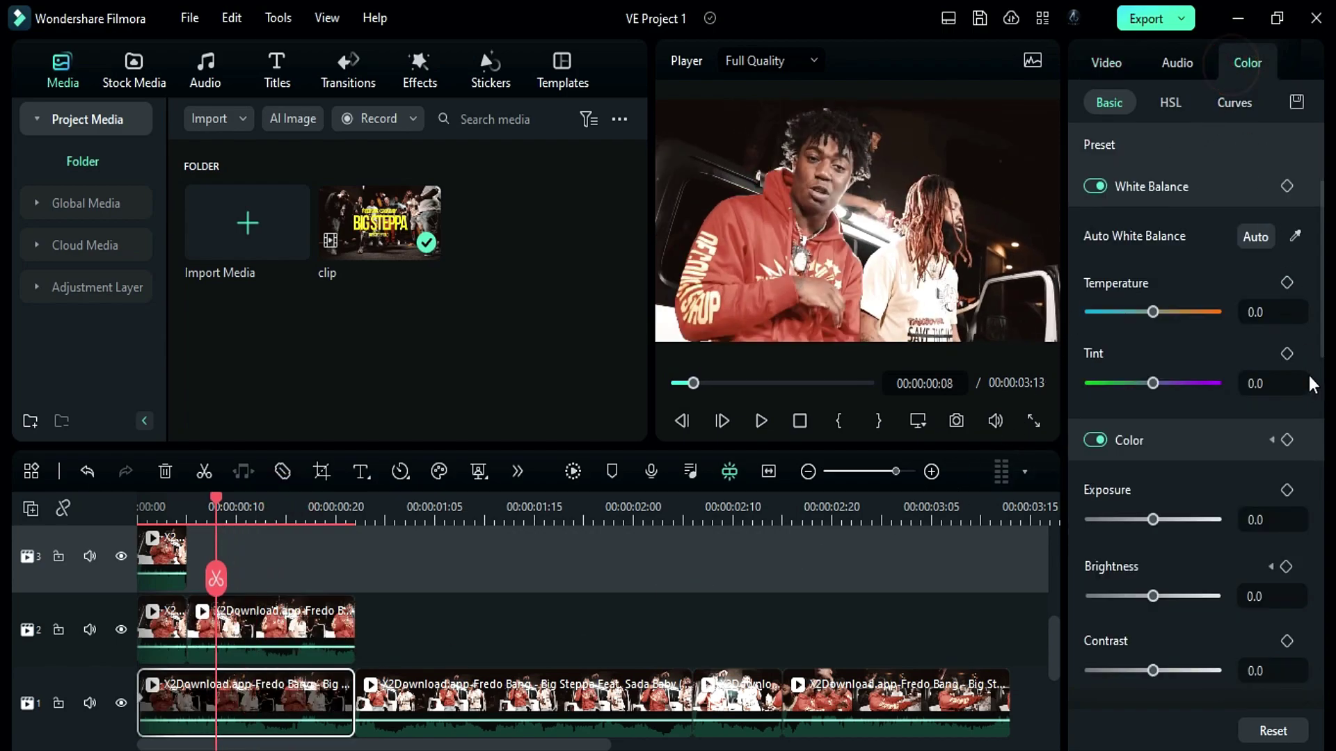
{"action": "left_click", "coordinate": [1287, 490]}
{"action": "left_click", "coordinate": [1286, 566]}
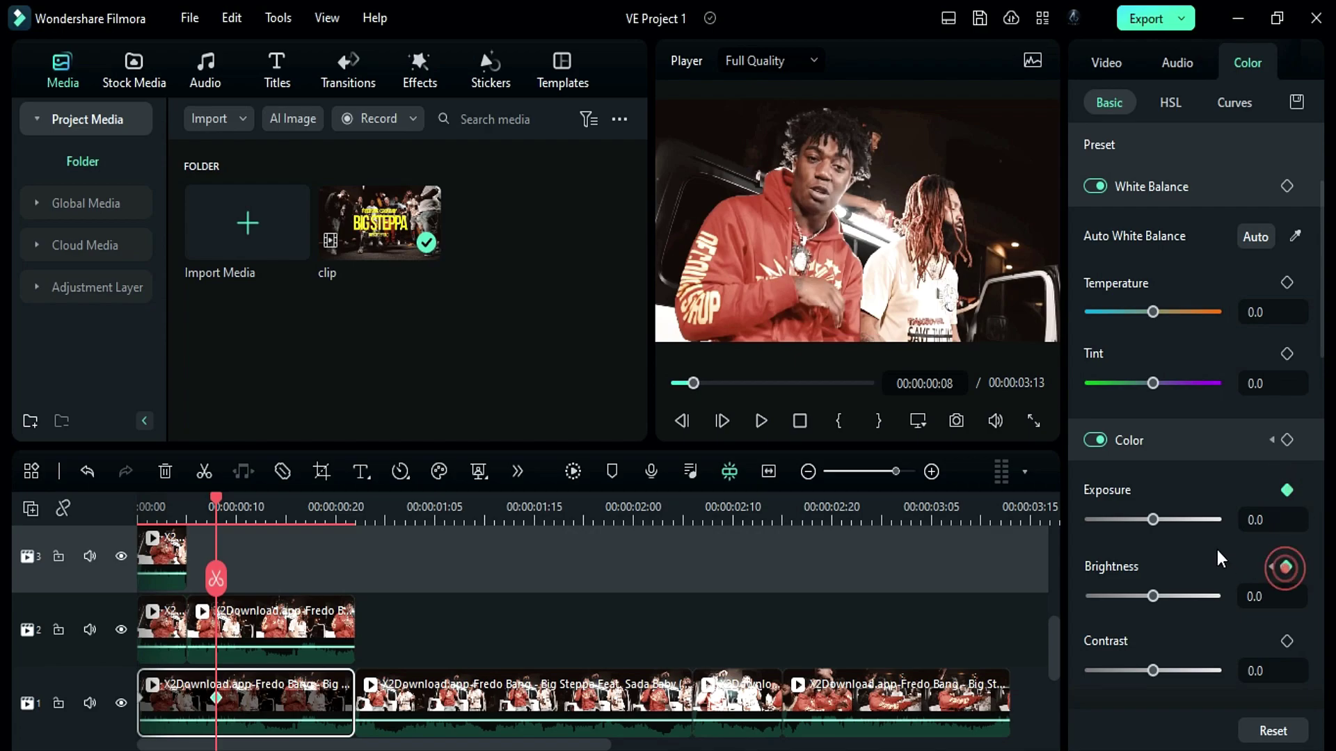
{"action": "scroll", "coordinate": [1216, 550], "scroll_direction": "down", "scroll_amount": 3}
{"action": "scroll", "coordinate": [1214, 553], "scroll_direction": "down", "scroll_amount": 5}
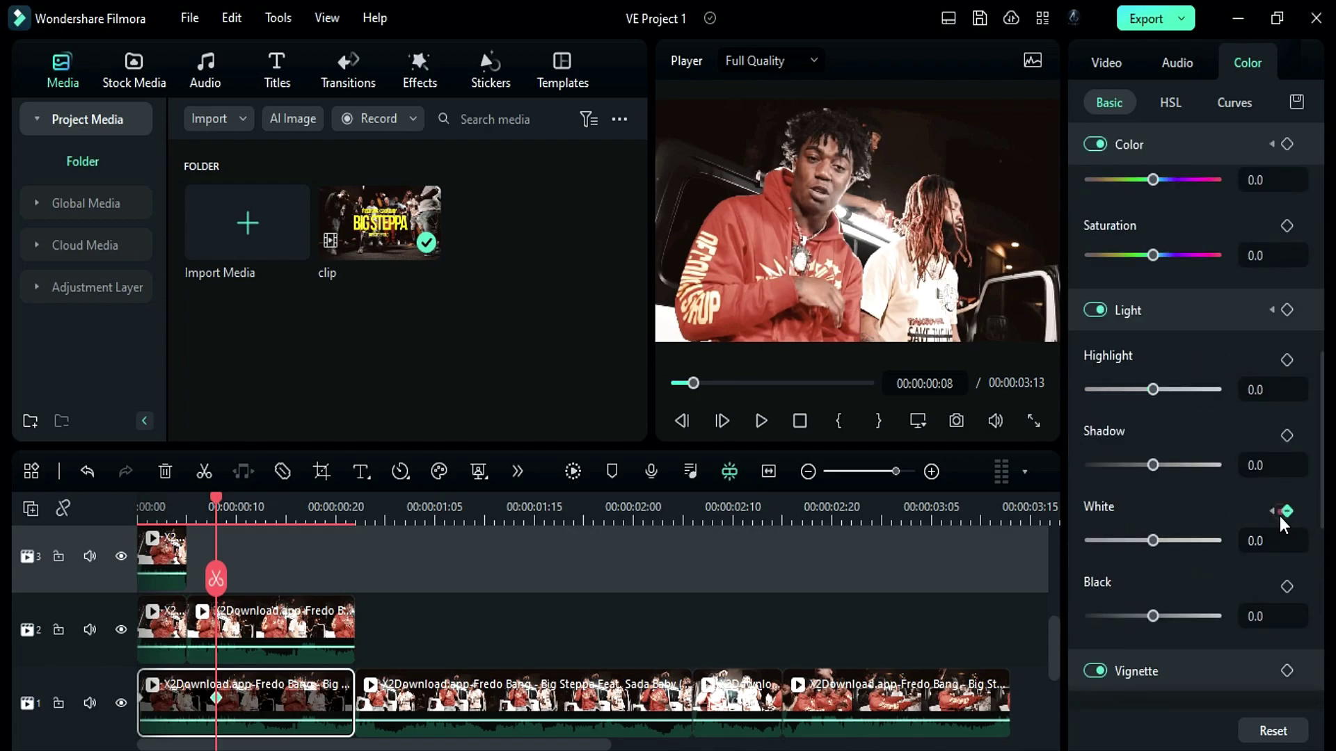
{"action": "left_click", "coordinate": [1282, 514]}
- Raise White, Brightness and Exposure of the first track 1 clip to 100 at 00:00:00:10
{"action": "left_click_drag", "start_coordinate": [219, 500], "coordinate": [236, 502]}
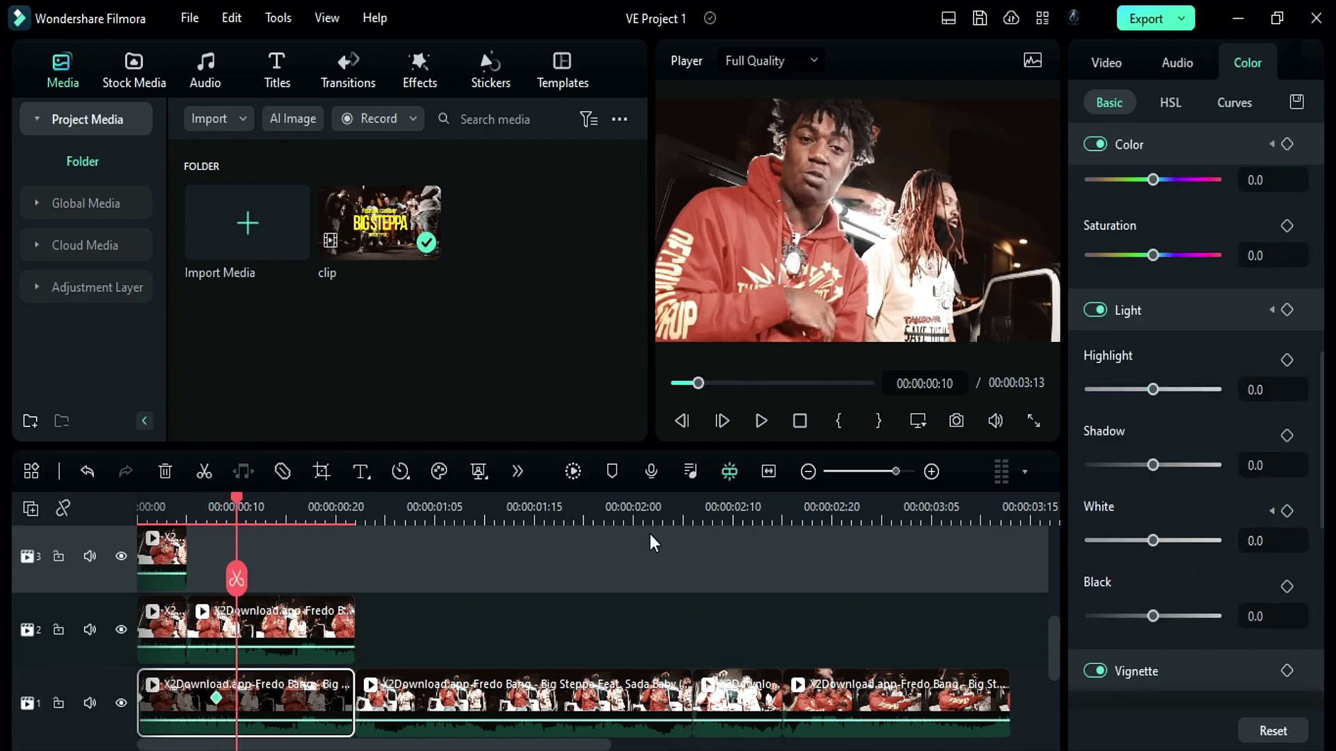
{"action": "left_click_drag", "start_coordinate": [1145, 541], "coordinate": [1238, 532]}
{"action": "scroll", "coordinate": [1231, 511], "scroll_direction": "up", "scroll_amount": 4}
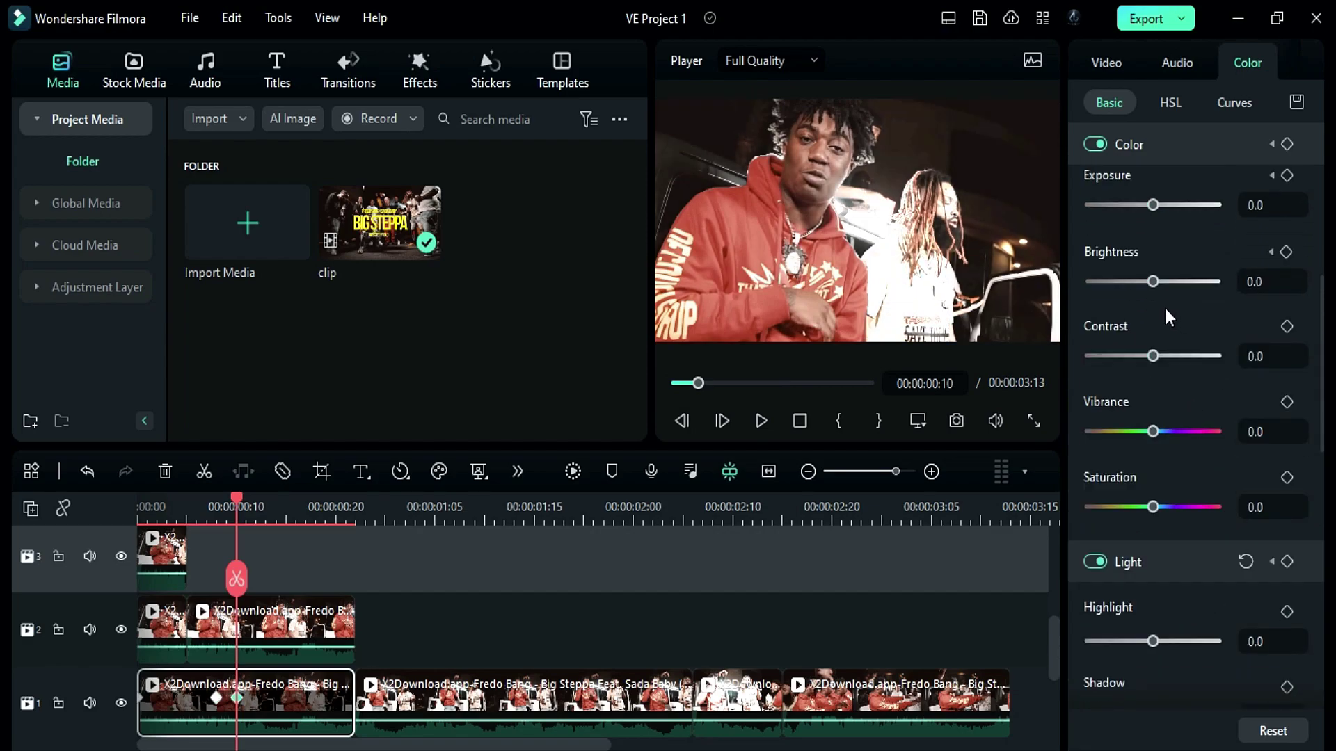
{"action": "left_click_drag", "start_coordinate": [1152, 281], "coordinate": [1244, 288]}
{"action": "left_click_drag", "start_coordinate": [1153, 206], "coordinate": [1218, 206]}
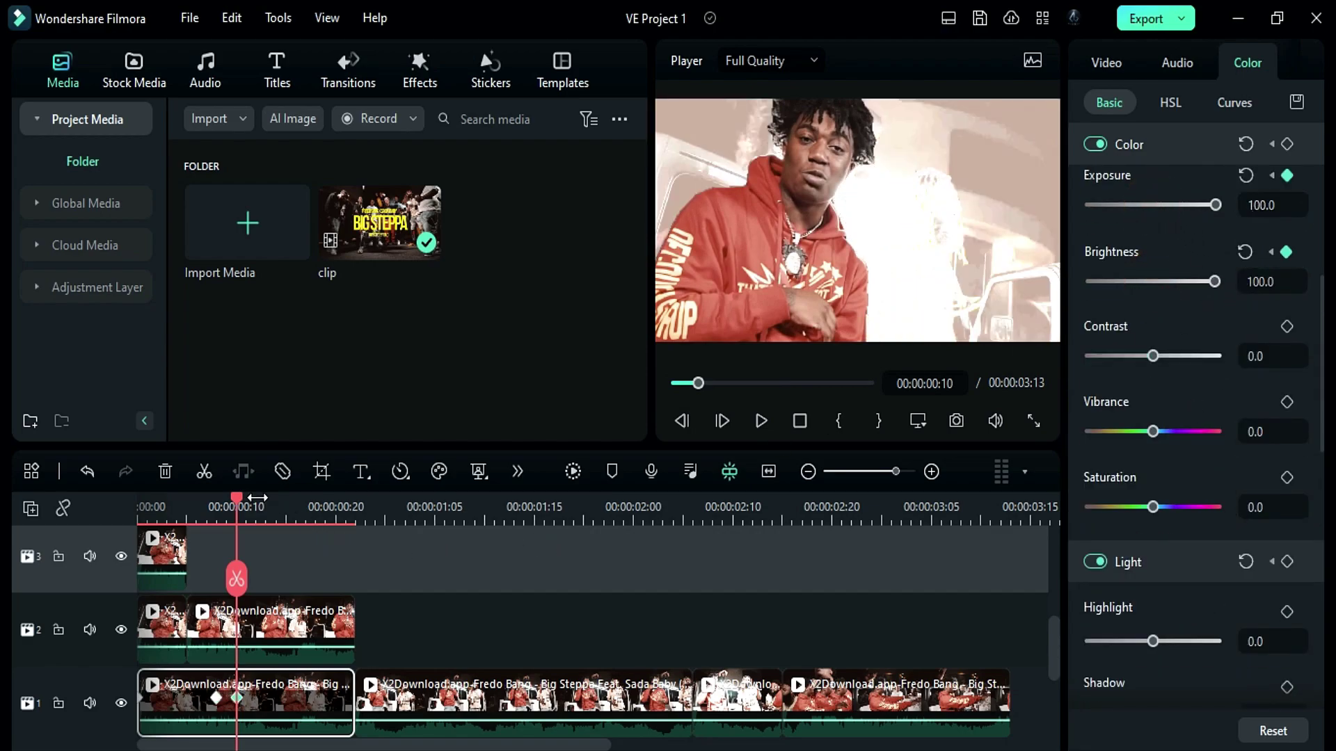
- Reset the first track 1 clip's Color and Light adjustments at 00:00:00:12
{"action": "left_click_drag", "start_coordinate": [240, 498], "coordinate": [253, 506]}
{"action": "left_click", "coordinate": [1245, 145]}
{"action": "scroll", "coordinate": [1243, 418], "scroll_direction": "down", "scroll_amount": 3}
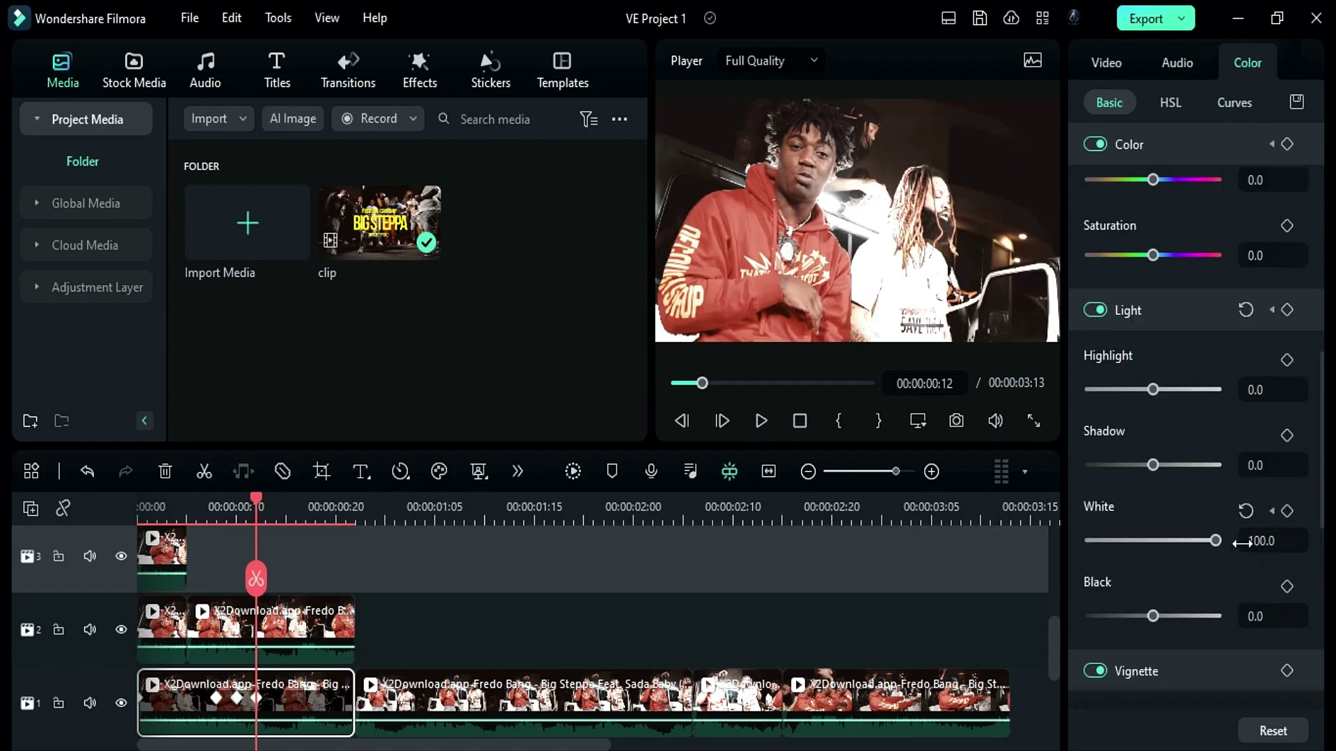
{"action": "left_click", "coordinate": [1245, 310]}
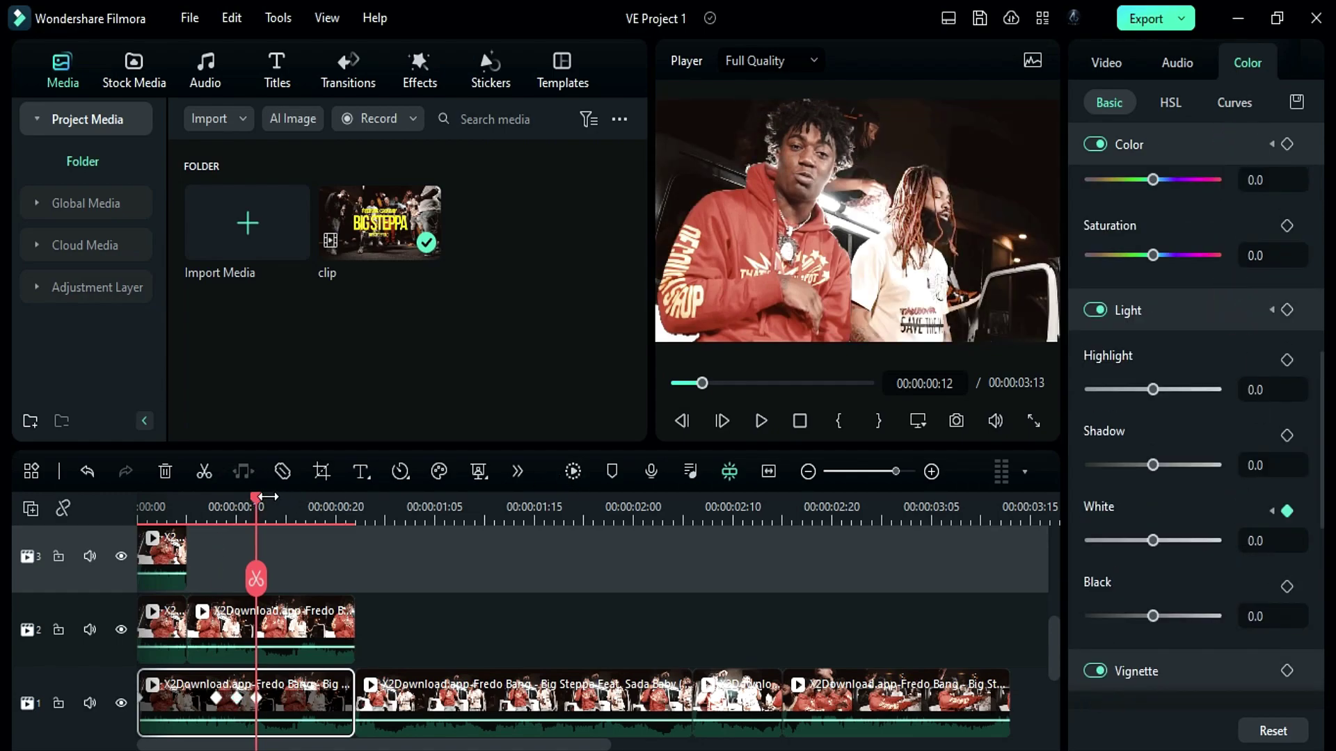
- Mark the out point at 00:00:00:22, where the first track 1 clip ends
{"action": "left_click_drag", "start_coordinate": [267, 497], "coordinate": [356, 515]}
{"action": "left_click", "coordinate": [878, 421]}
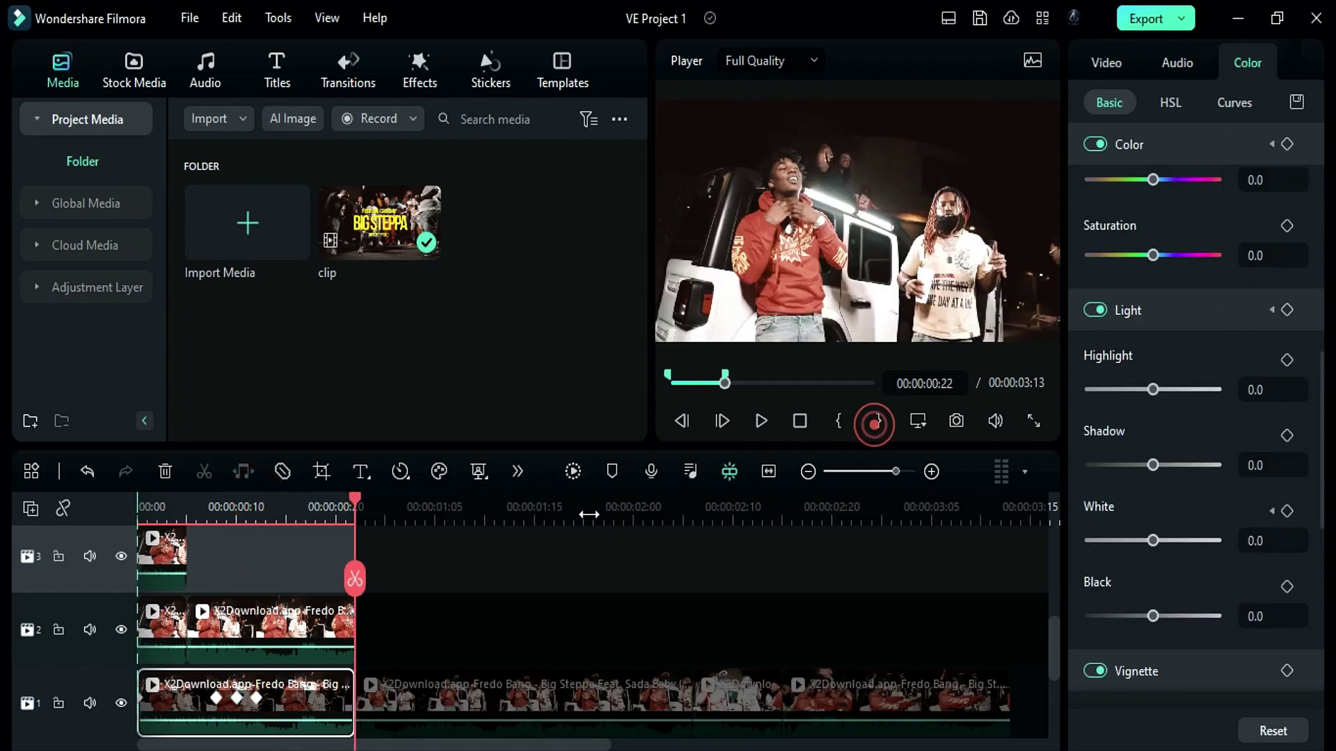
- Render the preview of the marked range up to 00:00:00:22 and play it back
{"action": "left_click", "coordinate": [572, 472]}
{"action": "left_click", "coordinate": [765, 419]}
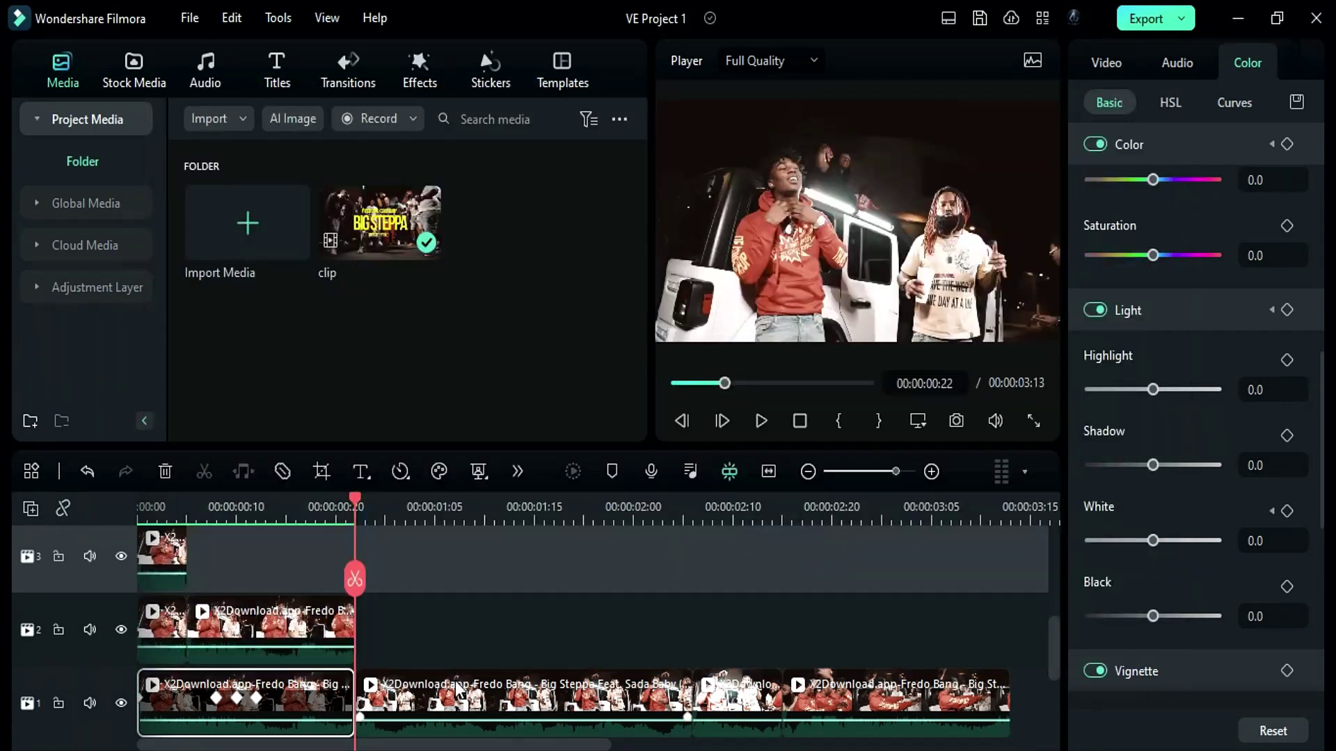
- Duplicate the track 1 clip starting at 00:00:00:22 onto track 2 and run Smart Cutout on the performer in the red hoodie
{"action": "left_click", "coordinate": [457, 688]}
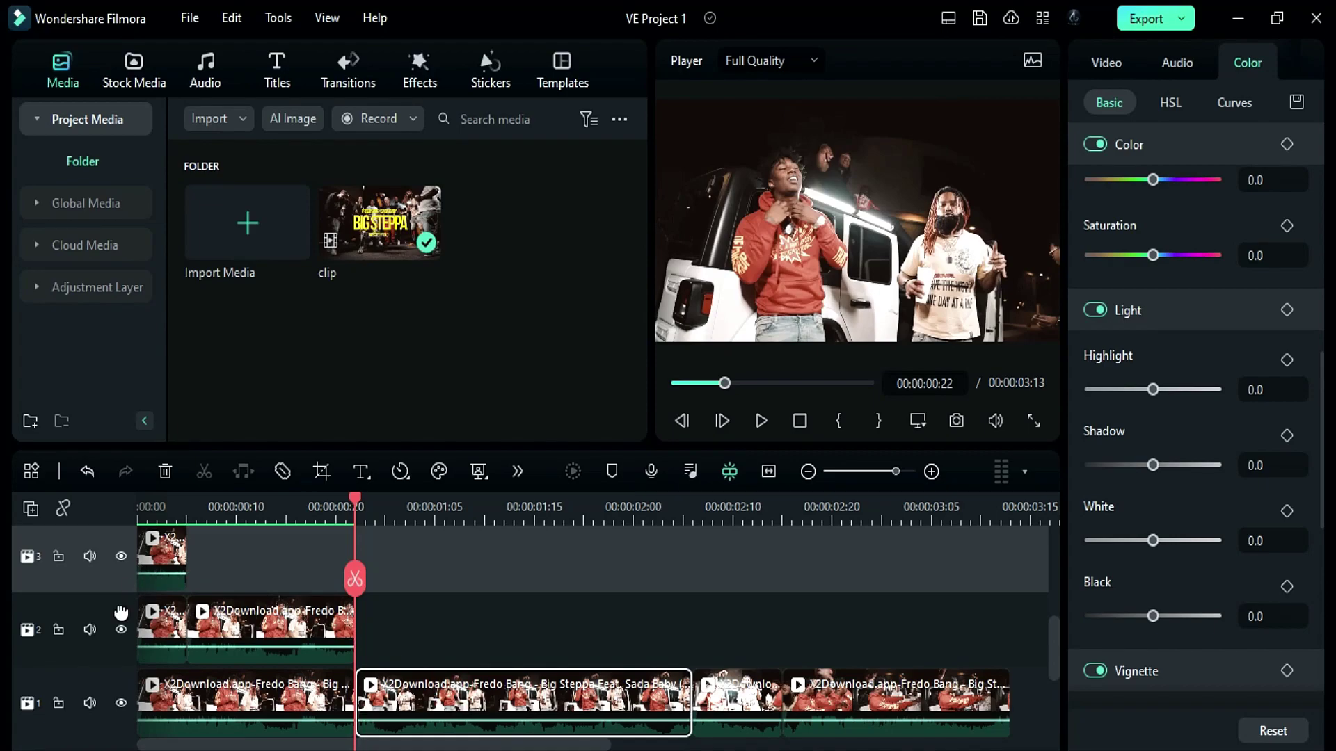
{"action": "left_click_drag", "start_coordinate": [415, 689], "coordinate": [415, 623]}
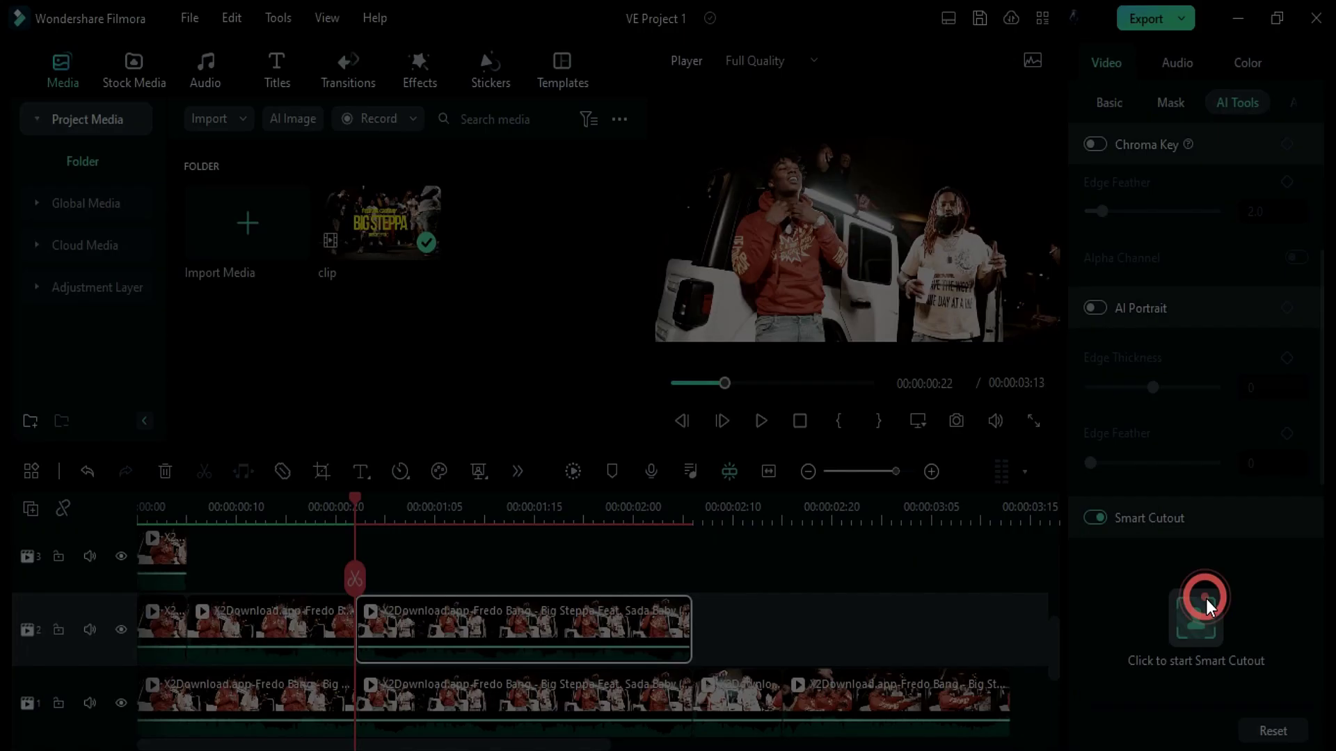
{"action": "left_click", "coordinate": [1193, 609]}
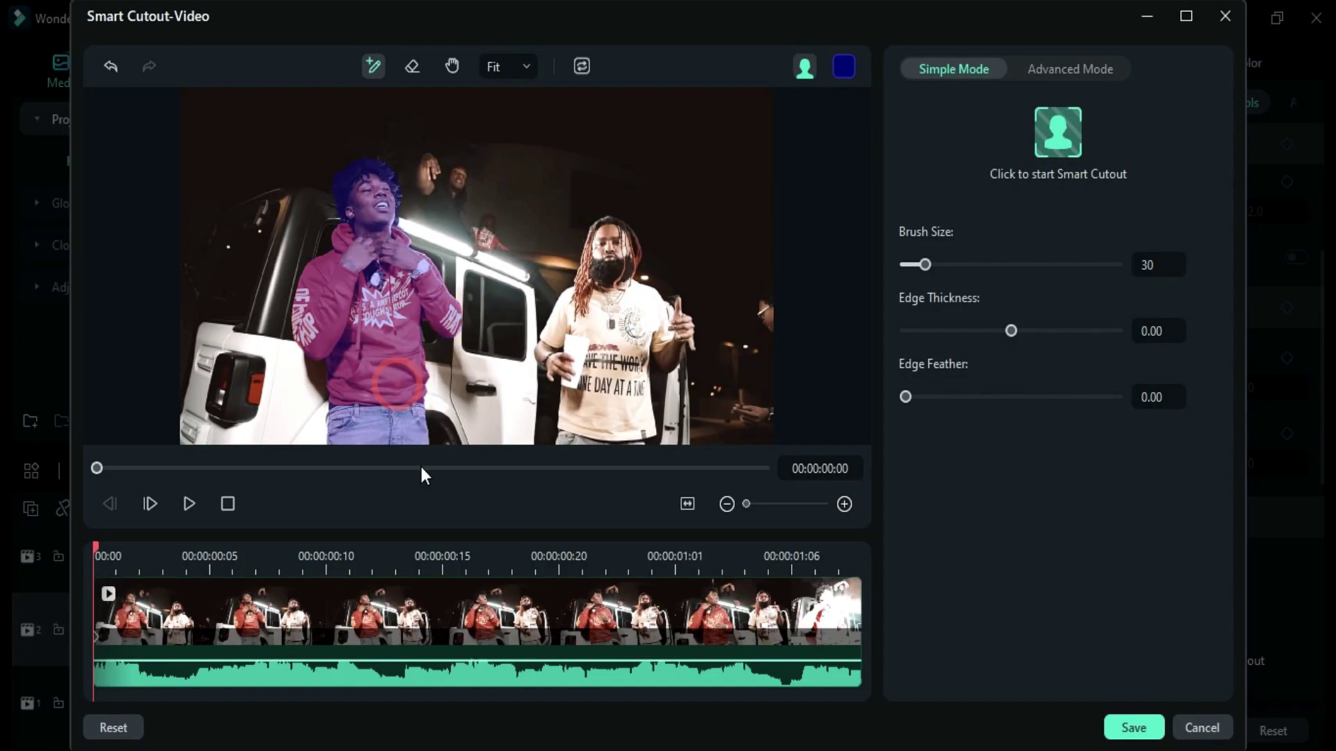
{"action": "left_click", "coordinate": [1054, 149]}
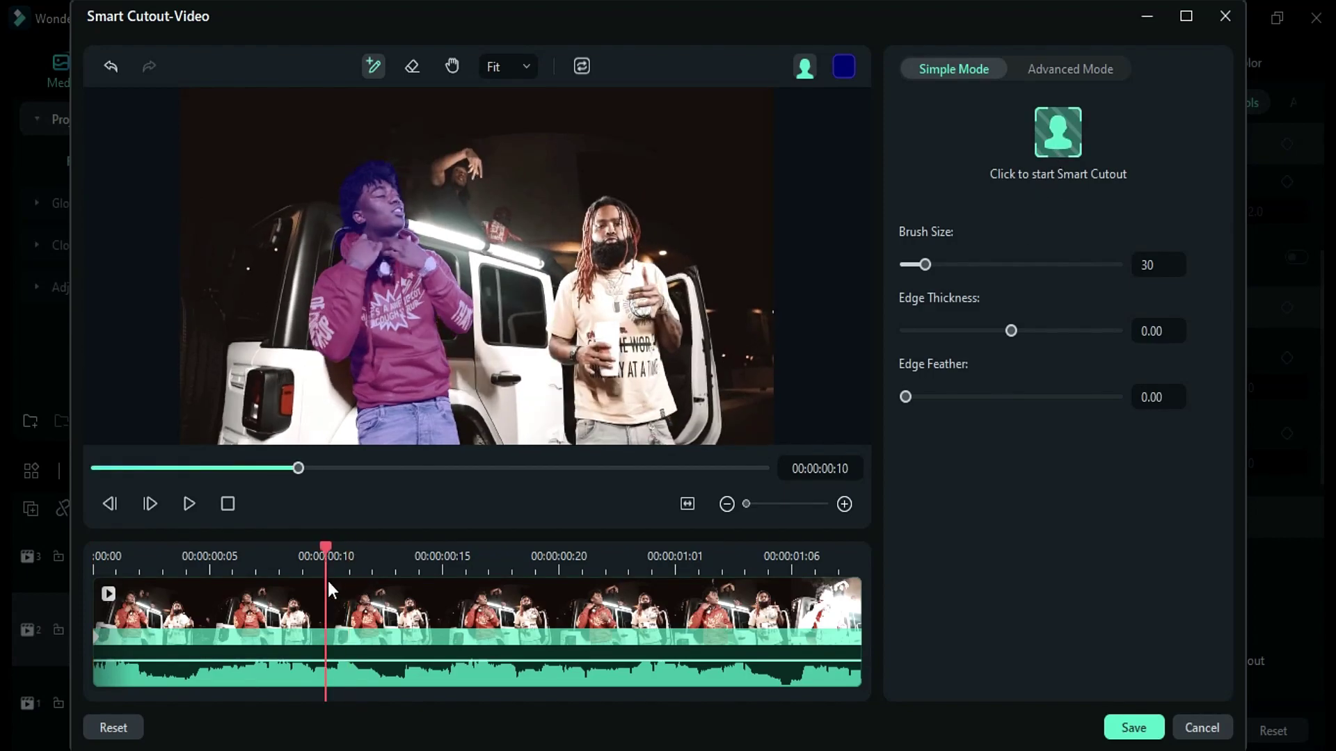
- Erase stray mask areas beside the performer's raised arm through the frames of the cutout and save it
{"action": "left_click", "coordinate": [412, 66]}
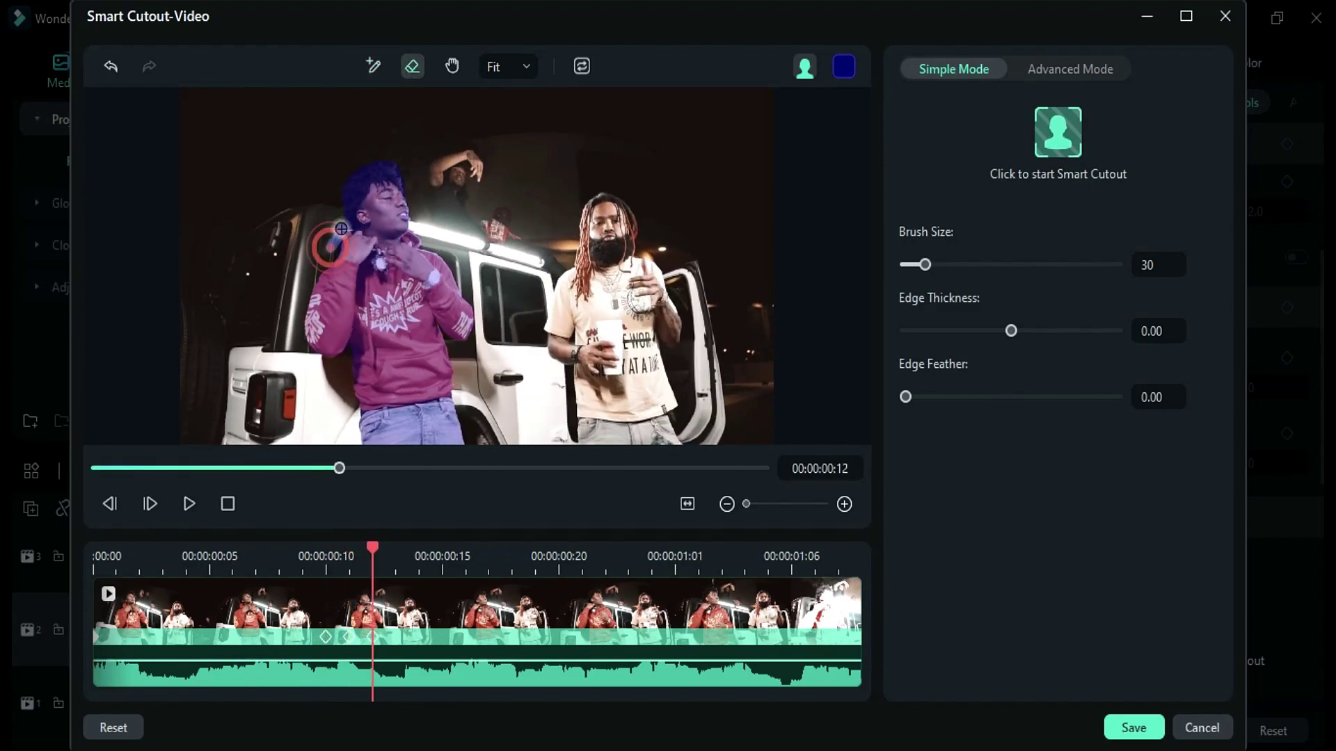
{"action": "mouse_move", "coordinate": [341, 229]}
{"action": "left_mouse_down"}
{"action": "mouse_move", "coordinate": [263, 287]}
{"action": "mouse_move", "coordinate": [306, 274]}
{"action": "mouse_move", "coordinate": [311, 234]}
{"action": "left_mouse_up"}
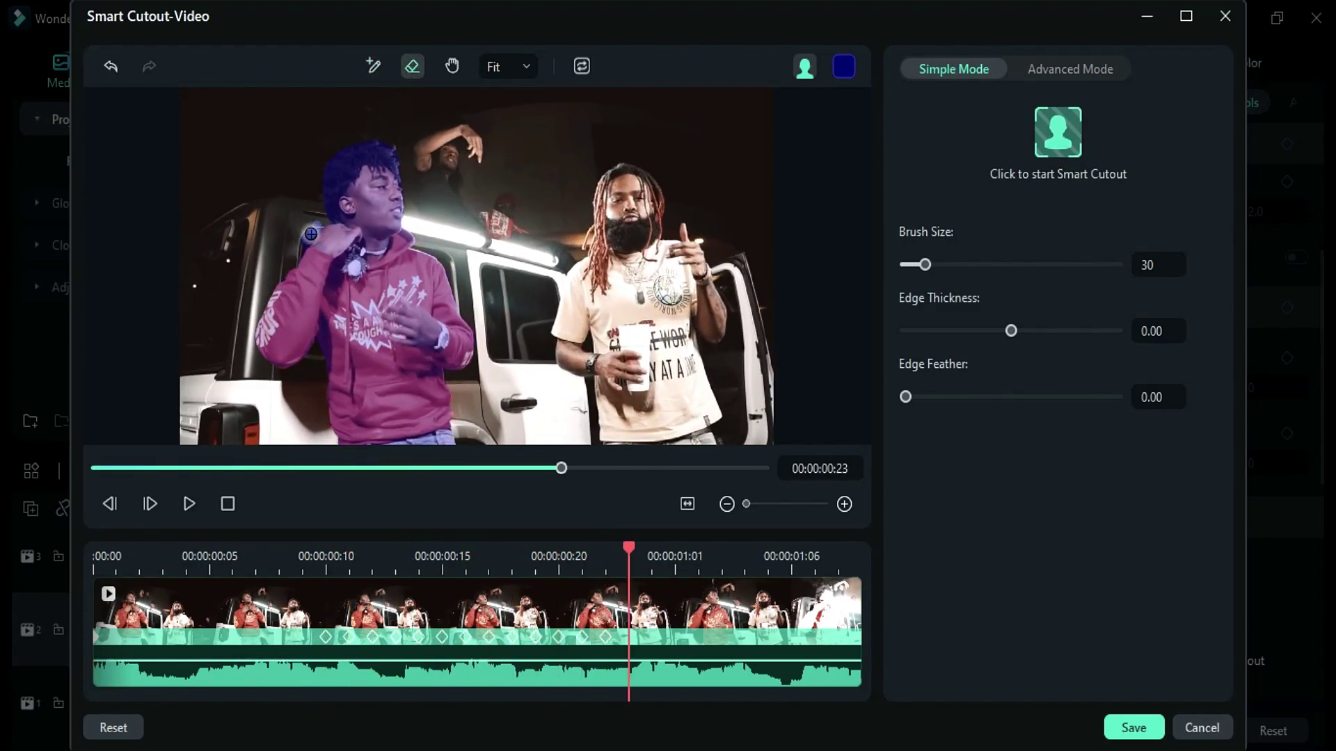
{"action": "key", "text": "Right"}
{"action": "key", "text": "Right"}
{"action": "key", "text": "Right"}
{"action": "left_click", "coordinate": [306, 233]}
{"action": "key", "text": "Right"}
{"action": "key", "text": "Right"}
{"action": "key", "text": "Right"}
{"action": "key", "text": "Right"}
{"action": "left_click", "coordinate": [1133, 727]}
- Paste copies of the new cutout clip onto tracks 3 and 4, both starting at 00:00:00:22
{"action": "scroll", "coordinate": [407, 641], "scroll_direction": "up", "scroll_amount": 1}
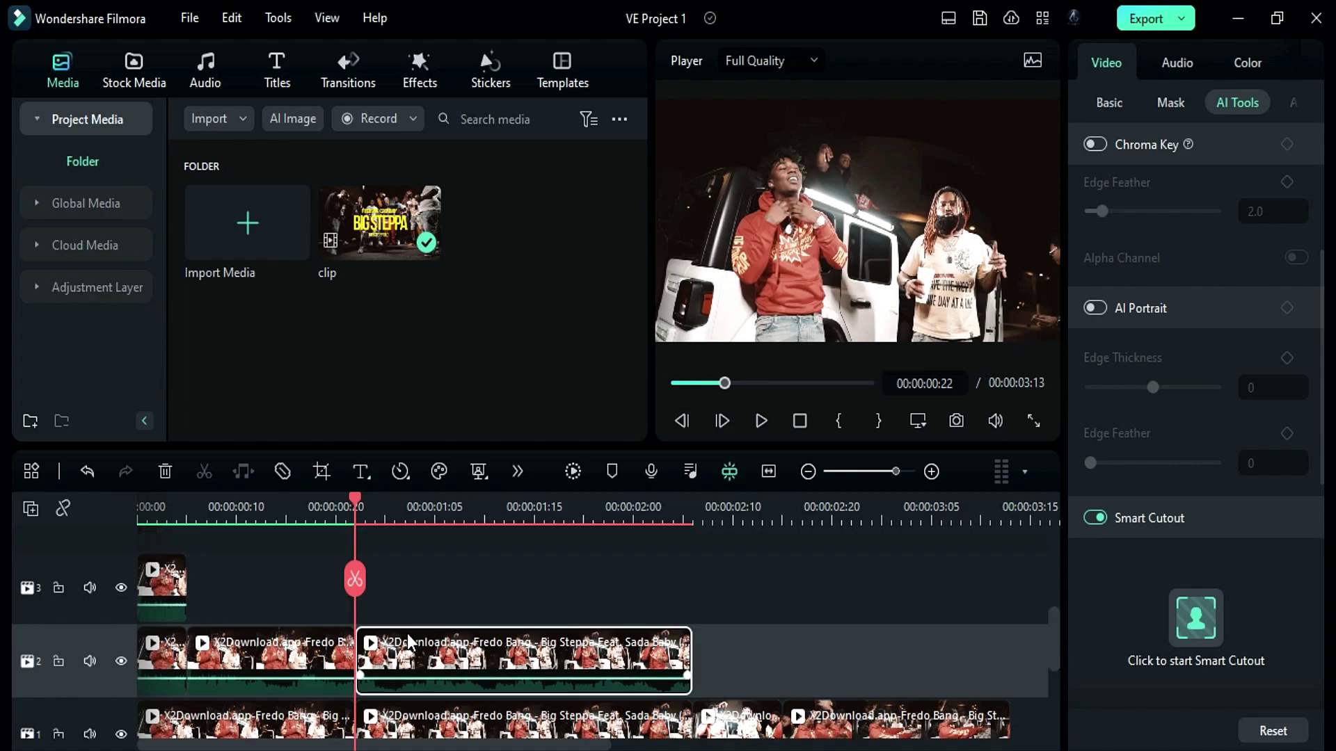
{"action": "scroll", "coordinate": [409, 633], "scroll_direction": "up", "scroll_amount": 1}
{"action": "left_click", "coordinate": [107, 599]}
{"action": "key", "text": "ctrl+v"}
{"action": "scroll", "coordinate": [109, 600], "scroll_direction": "up", "scroll_amount": 1}
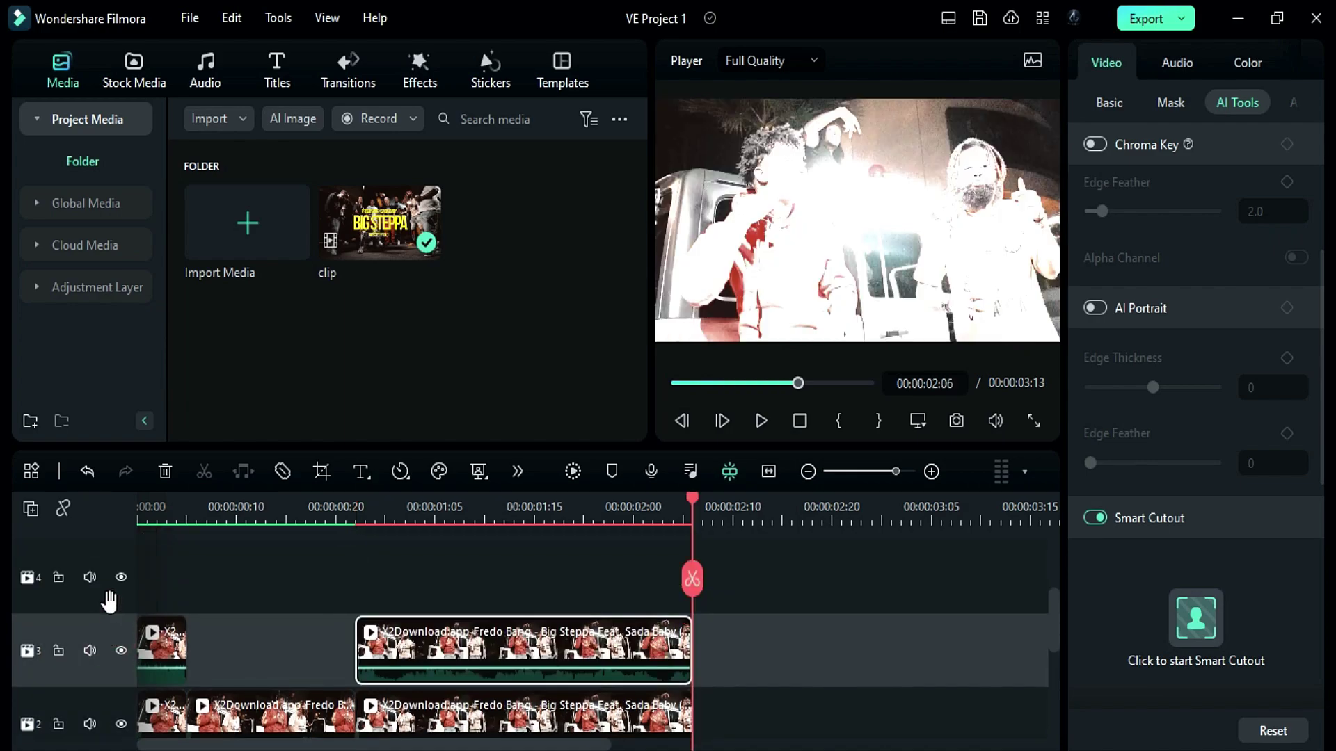
{"action": "left_click", "coordinate": [355, 516]}
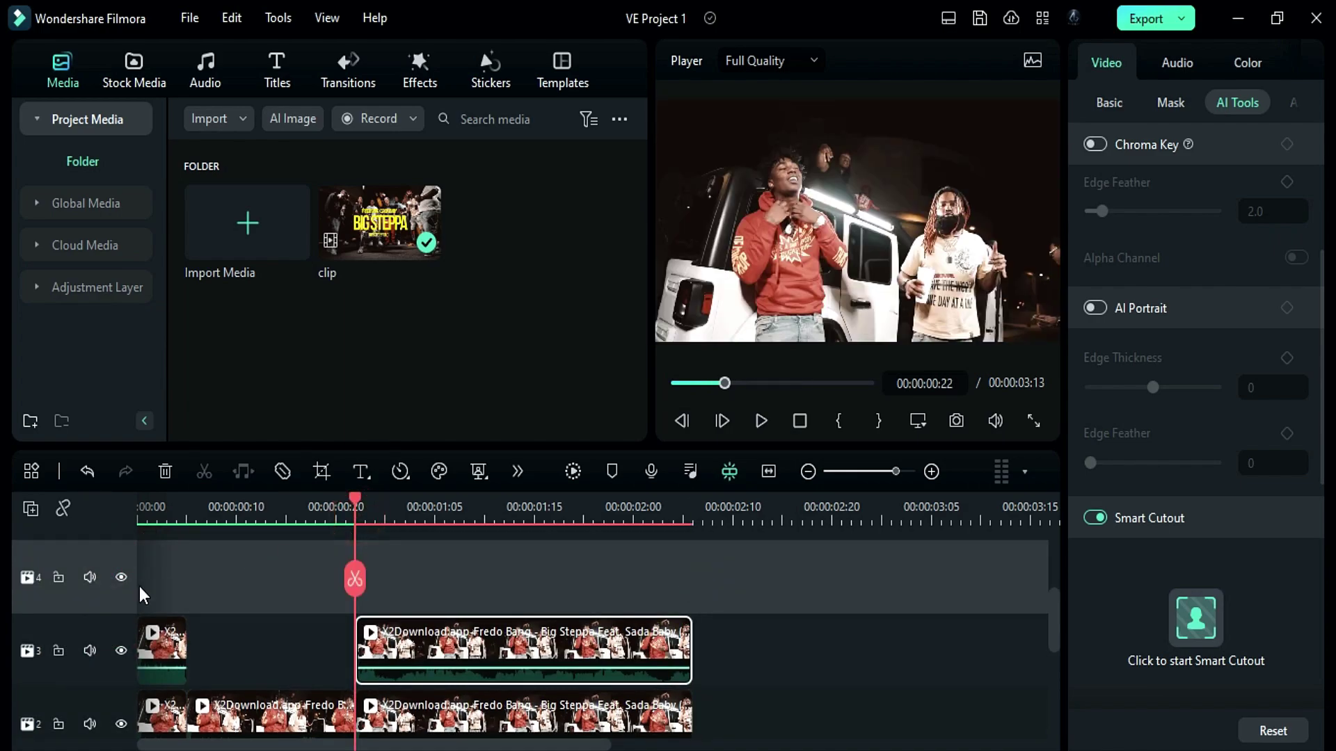
{"action": "key", "text": "ctrl+v"}
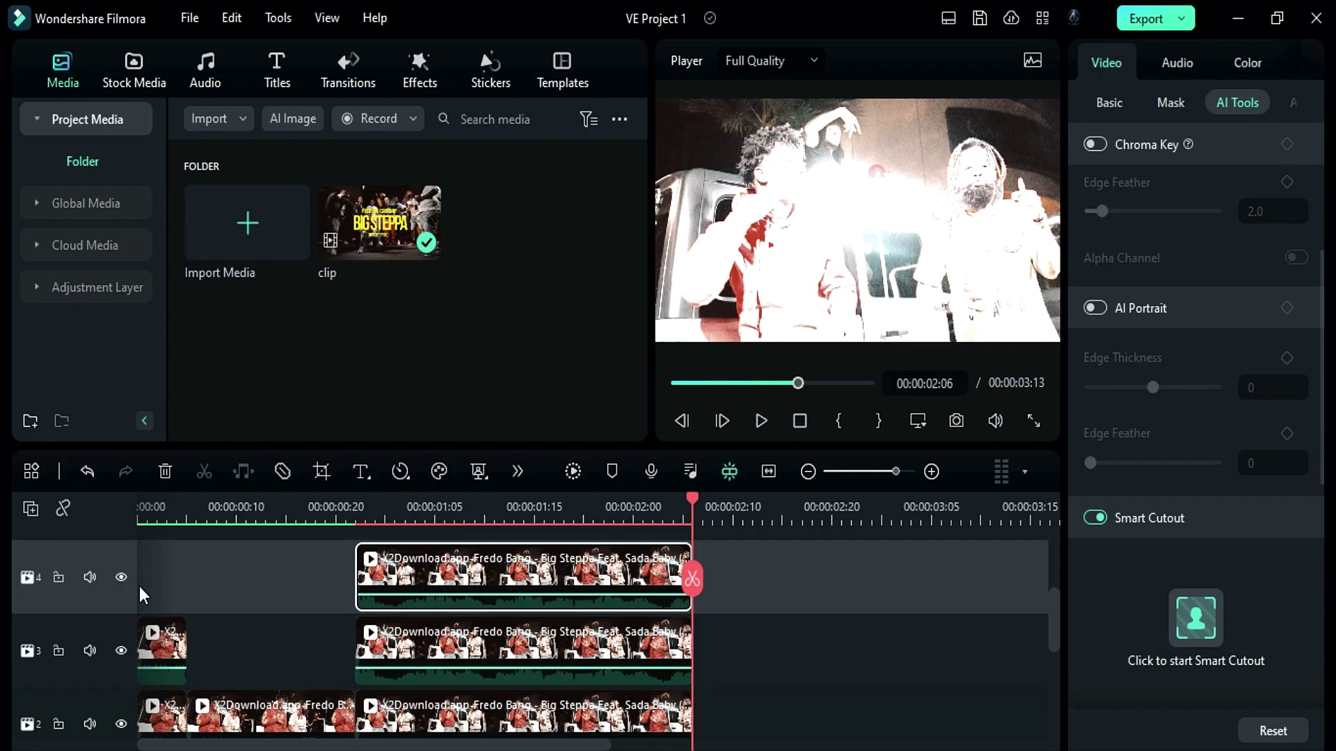
- Trim the starts of the pasted clips on tracks 4 and 3 to 00:00:01:10
{"action": "left_click", "coordinate": [485, 517]}
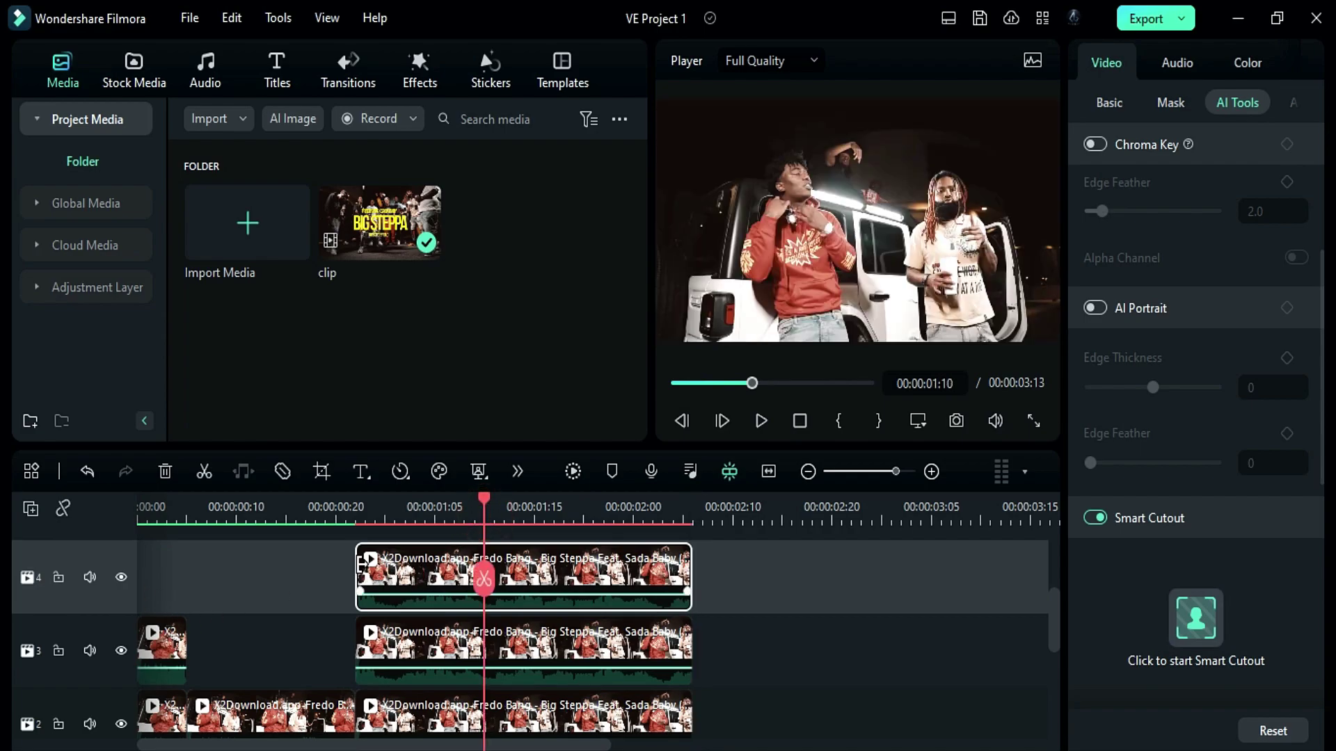
{"action": "left_click_drag", "start_coordinate": [358, 567], "coordinate": [487, 573]}
{"action": "left_click_drag", "start_coordinate": [358, 636], "coordinate": [487, 636]}
{"action": "scroll", "coordinate": [557, 685], "scroll_direction": "down", "scroll_amount": 1}
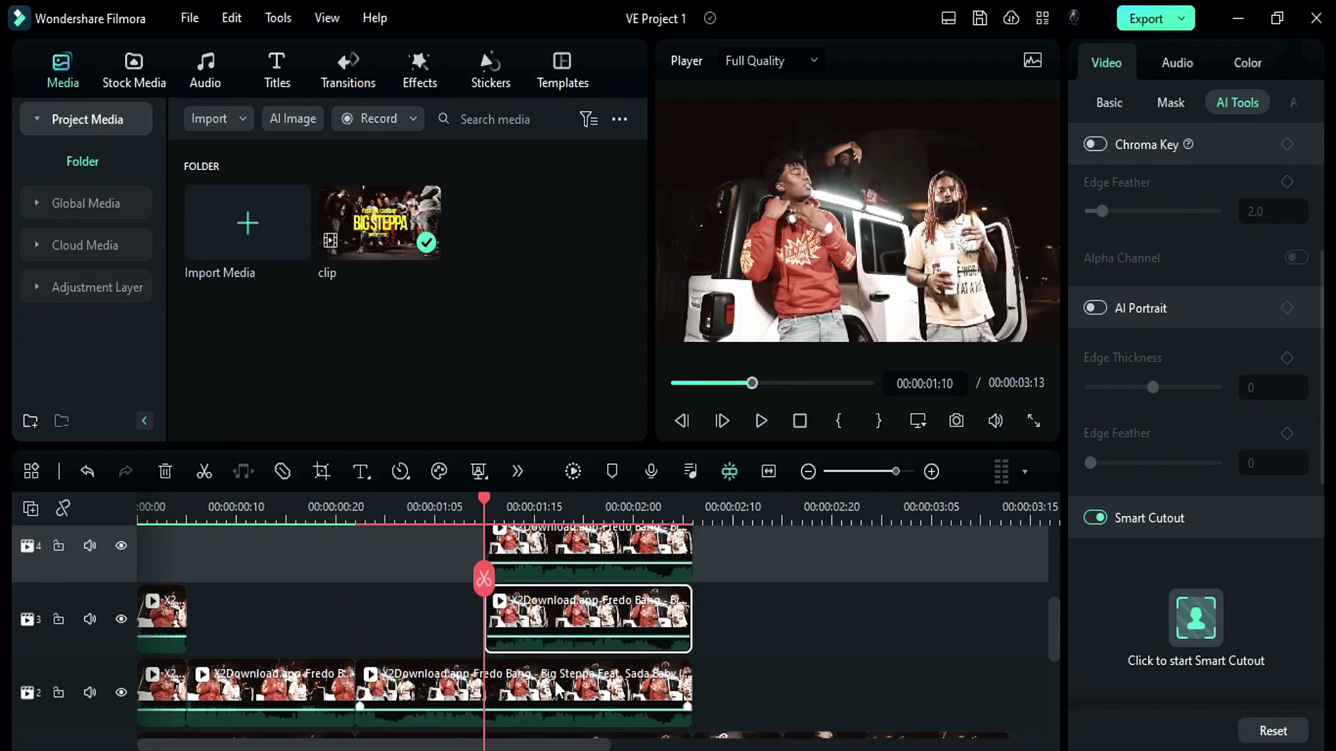
- Split the track 2 cutout clip at 00:00:01:13
{"action": "left_click", "coordinate": [541, 689]}
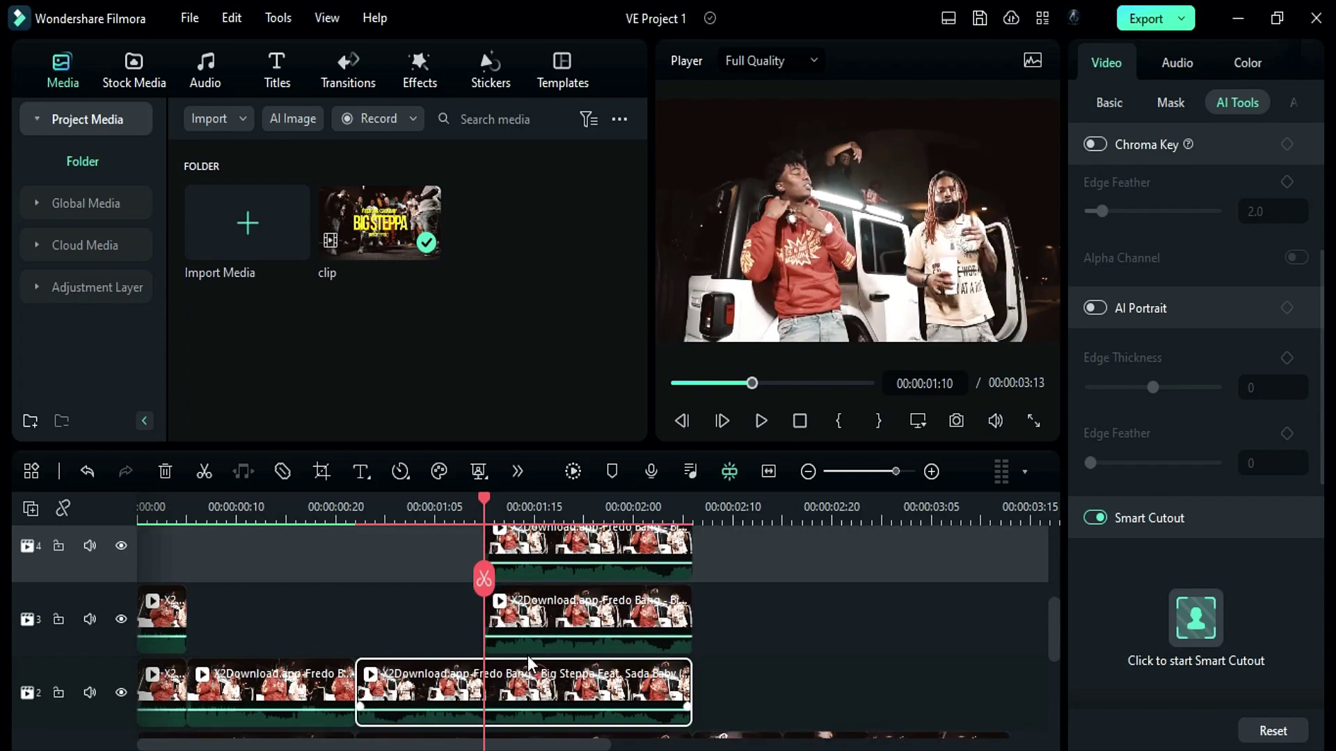
{"action": "left_click_drag", "start_coordinate": [489, 510], "coordinate": [513, 518]}
{"action": "key", "text": "ctrl+b"}
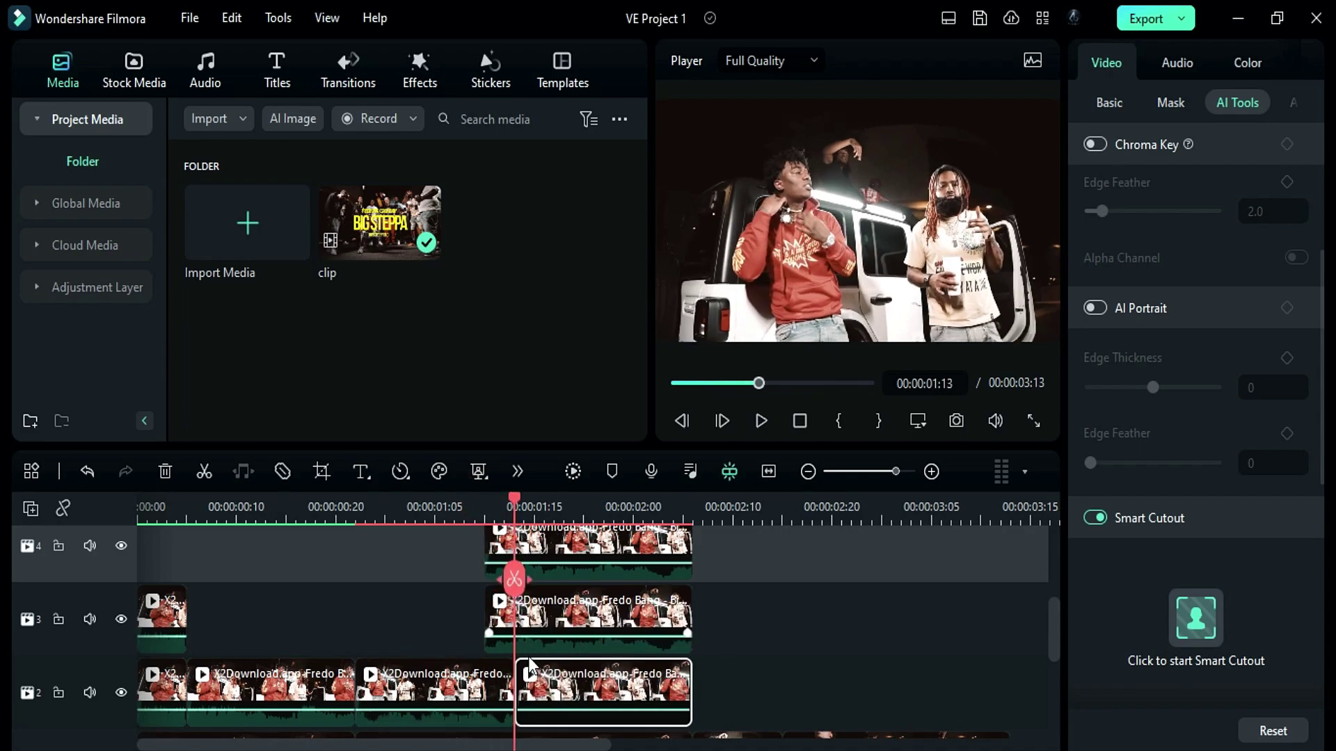
- Apply the Negative Blue flicker effect to the trimmed cutout clip on track 3
{"action": "left_click", "coordinate": [588, 607]}
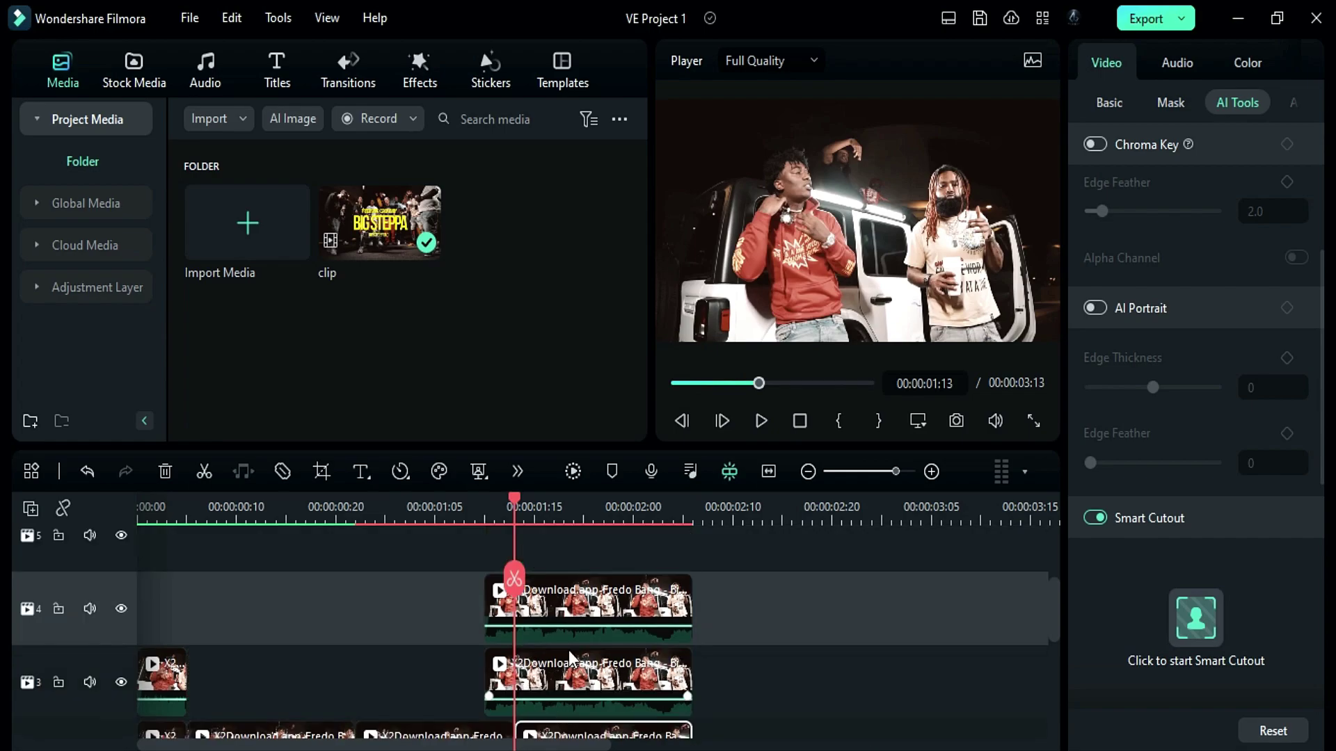
{"action": "scroll", "coordinate": [574, 661], "scroll_direction": "up", "scroll_amount": 1}
{"action": "left_click", "coordinate": [420, 68]}
{"action": "left_click", "coordinate": [104, 281]}
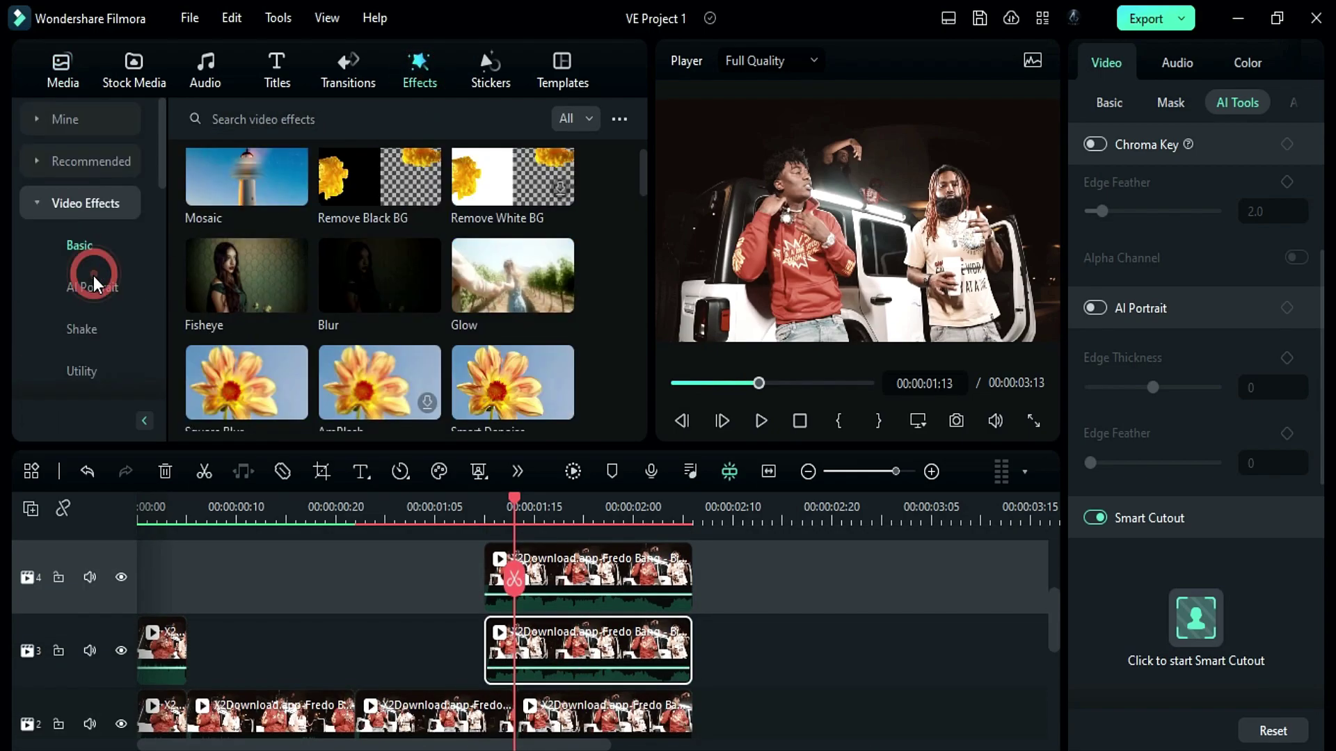
{"action": "scroll", "coordinate": [94, 278], "scroll_direction": "down", "scroll_amount": 3}
{"action": "scroll", "coordinate": [88, 322], "scroll_direction": "down", "scroll_amount": 2}
{"action": "left_click", "coordinate": [82, 287]}
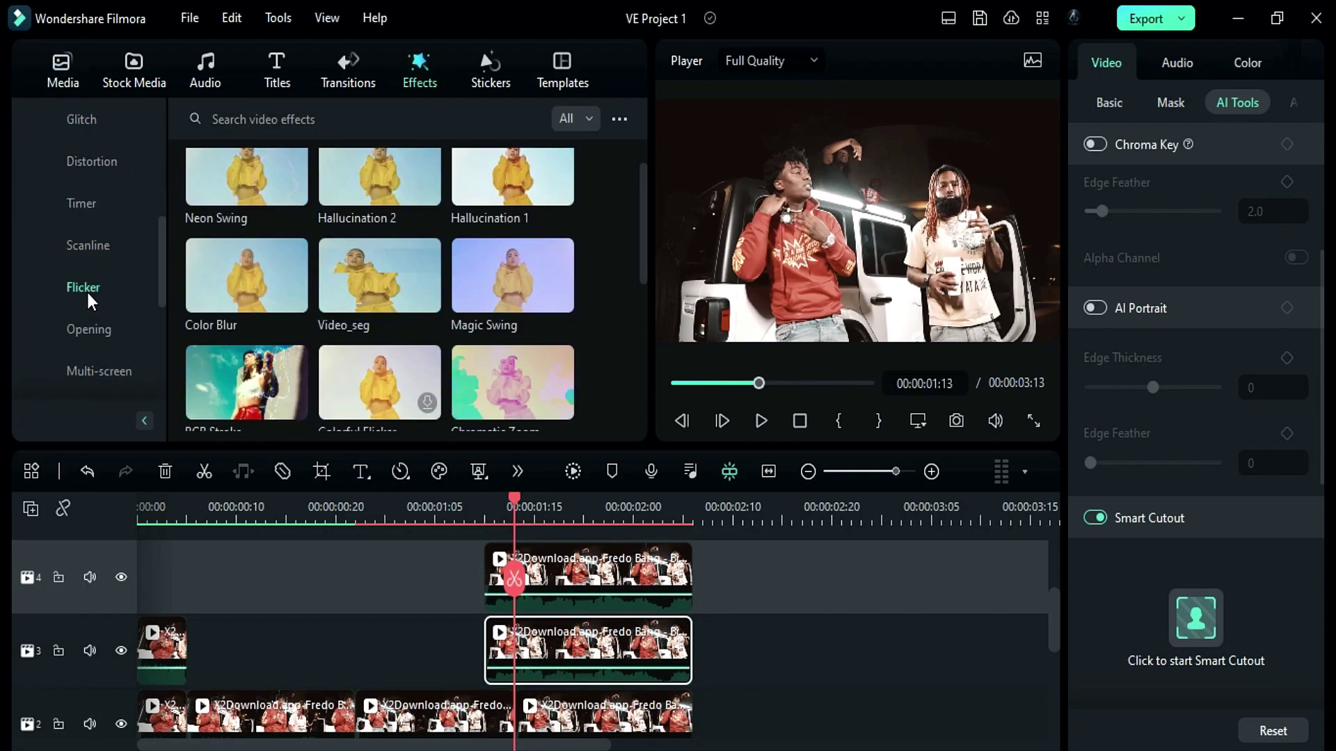
{"action": "scroll", "coordinate": [236, 336], "scroll_direction": "down", "scroll_amount": 3}
{"action": "scroll", "coordinate": [237, 336], "scroll_direction": "down", "scroll_amount": 3}
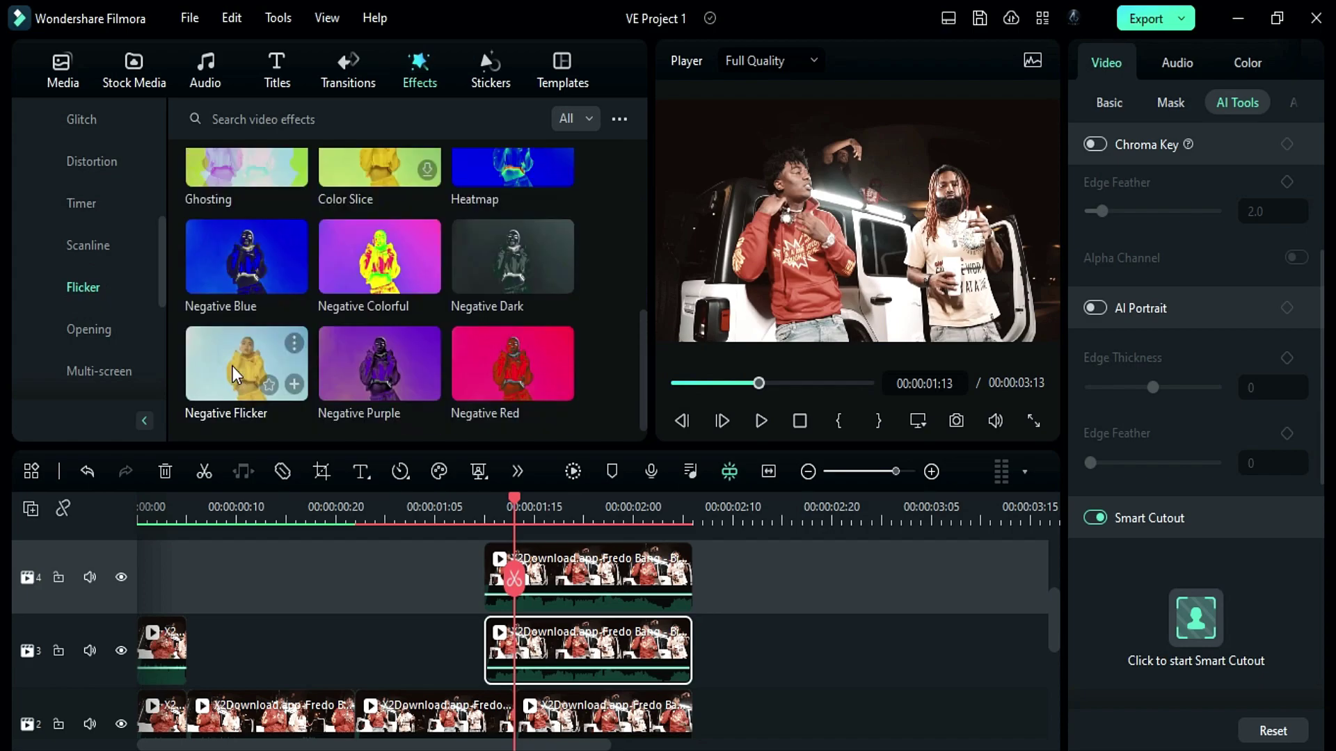
{"action": "left_click_drag", "start_coordinate": [224, 268], "coordinate": [526, 658]}
- Add a Transform keyframe to the Negative Blue clip on track 3 at 00:00:01:10
{"action": "left_click_drag", "start_coordinate": [513, 503], "coordinate": [485, 503]}
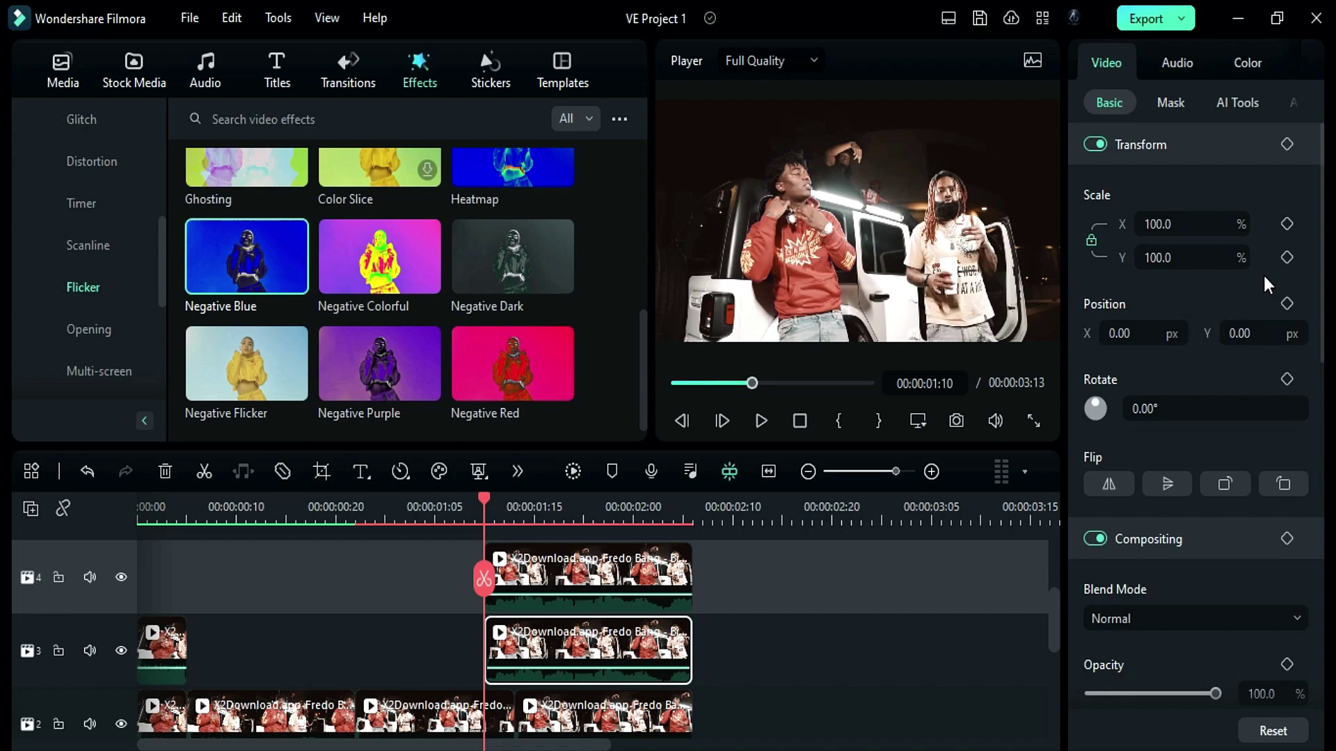
{"action": "left_click", "coordinate": [1287, 152]}
{"action": "left_click", "coordinate": [1287, 144]}
{"action": "left_click", "coordinate": [1183, 144]}
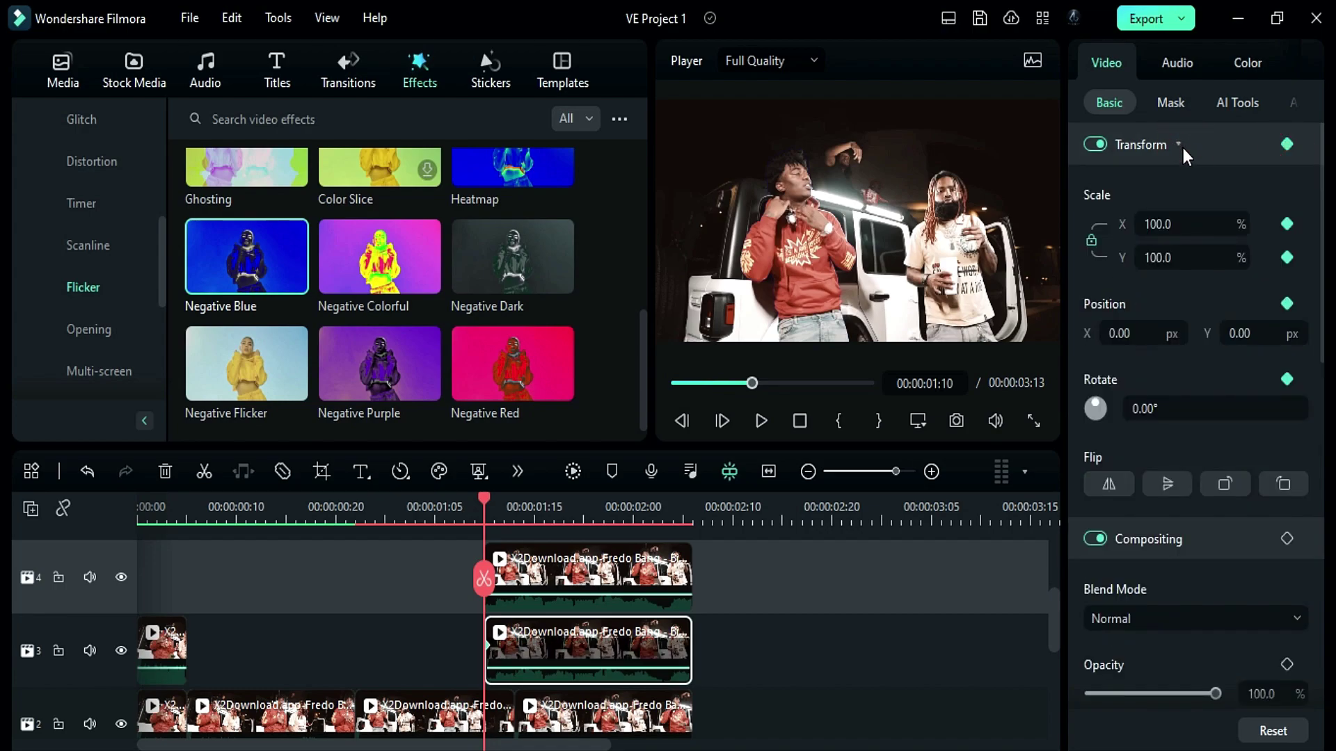
- Set the track 3 clip's Position X to 437 px at 00:00:01:15
{"action": "left_click_drag", "start_coordinate": [486, 504], "coordinate": [534, 506]}
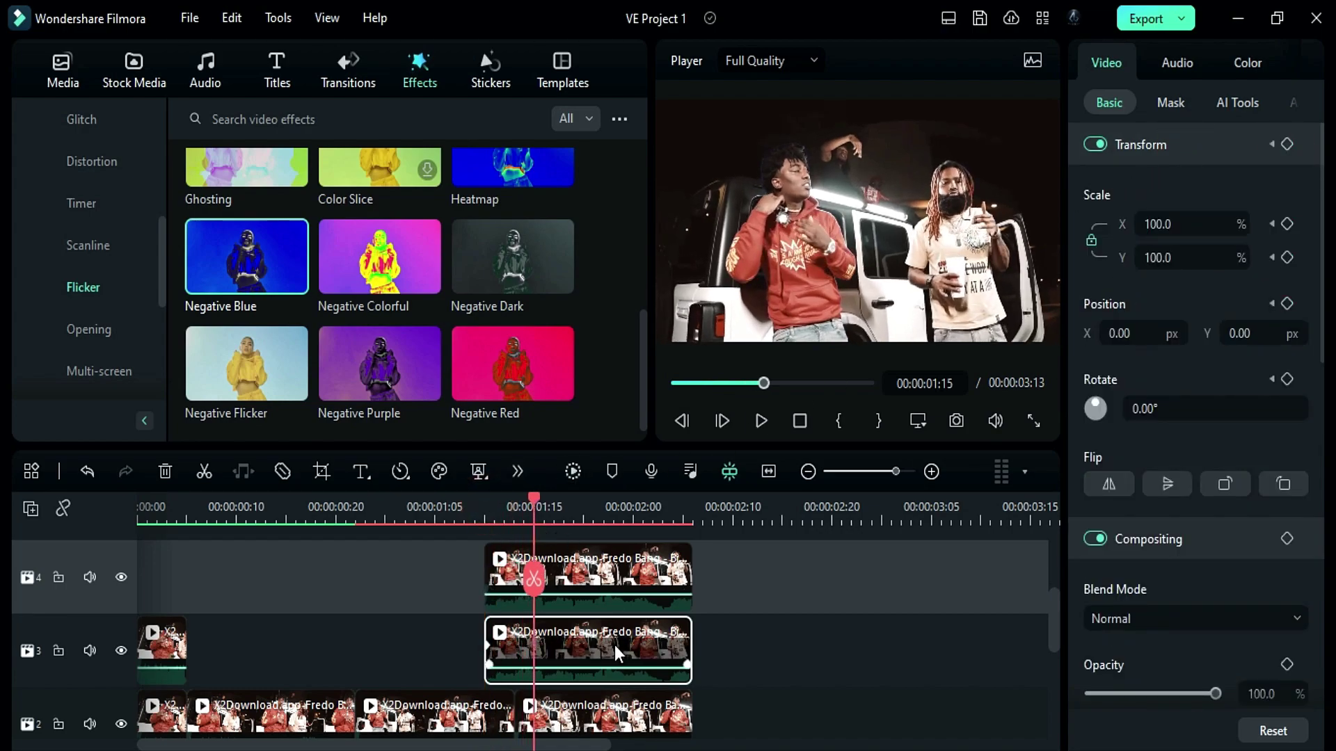
{"action": "left_click", "coordinate": [1134, 333]}
{"action": "type", "text": "4"}
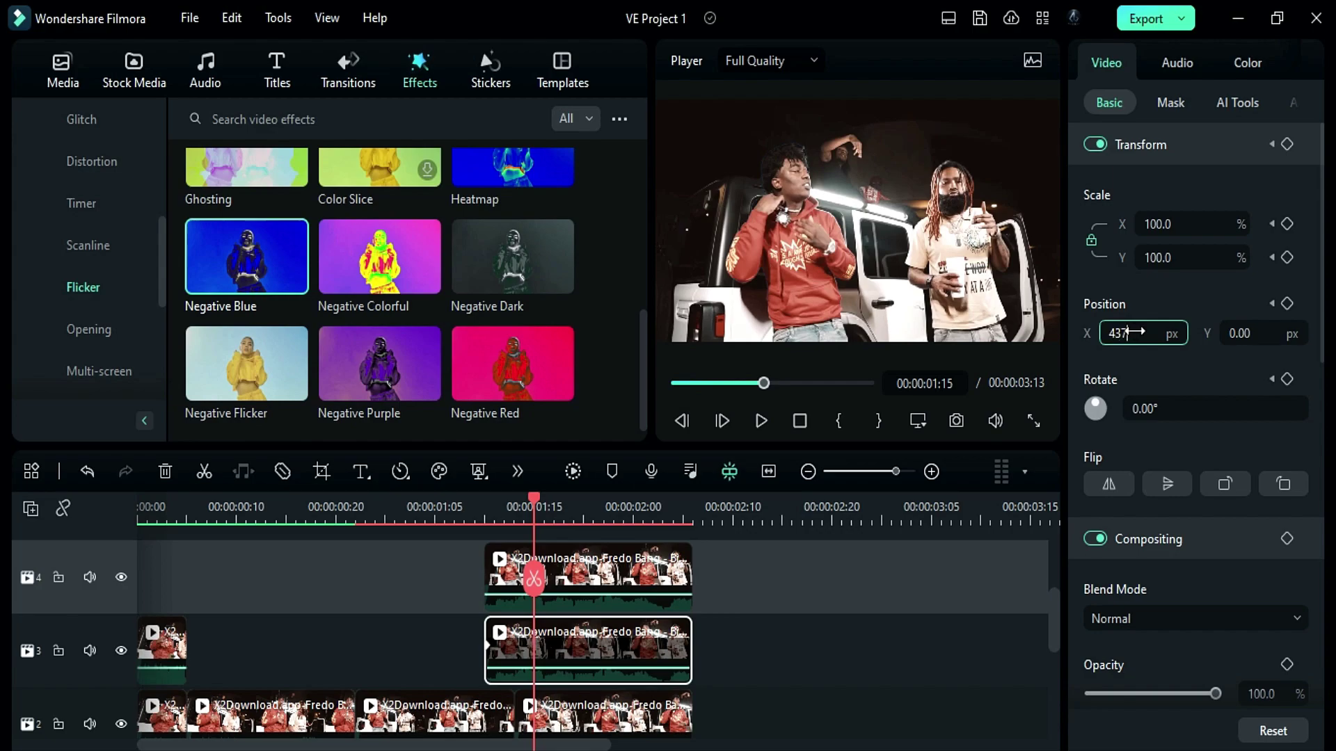
{"action": "type", "text": "37"}
{"action": "key", "text": "Return"}
- Add a Transform keyframe to the track 3 clip at 00:00:01:18 and reset its Position at 00:00:01:23
{"action": "left_click_drag", "start_coordinate": [533, 505], "coordinate": [563, 506]}
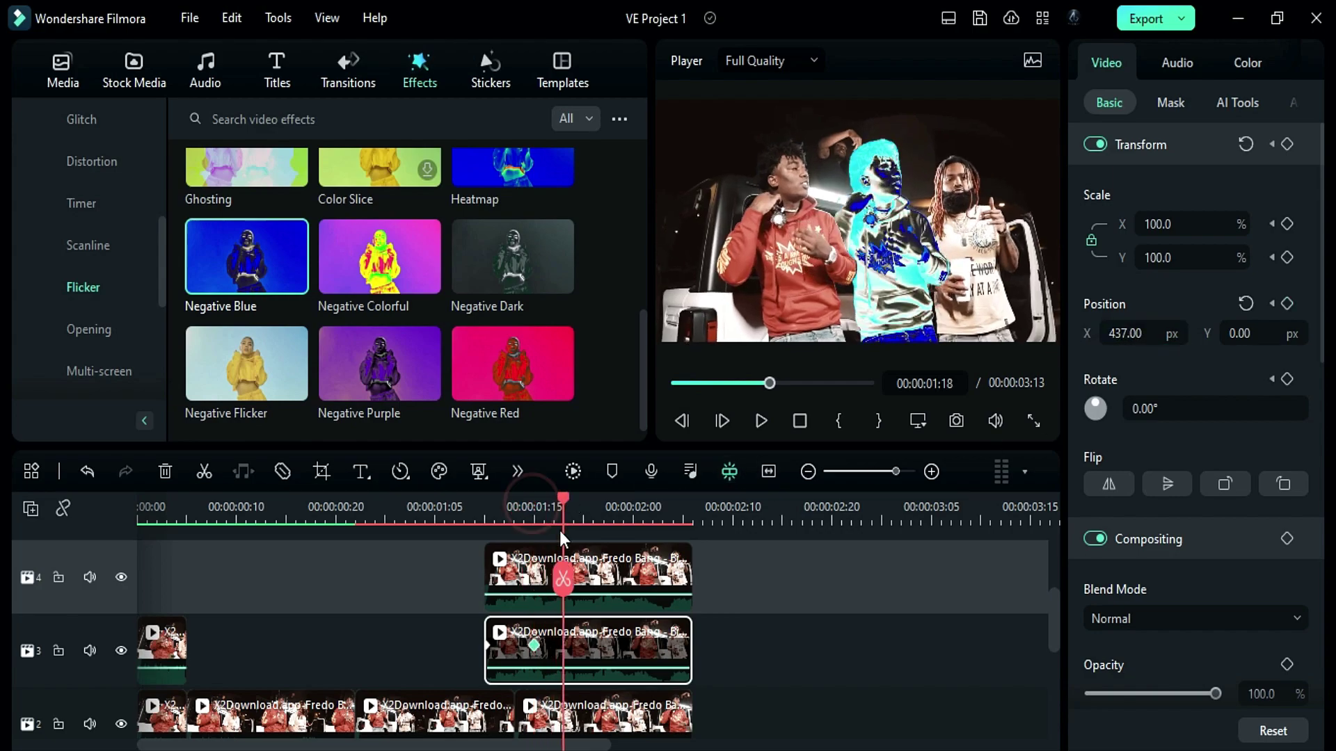
{"action": "left_click", "coordinate": [1286, 143]}
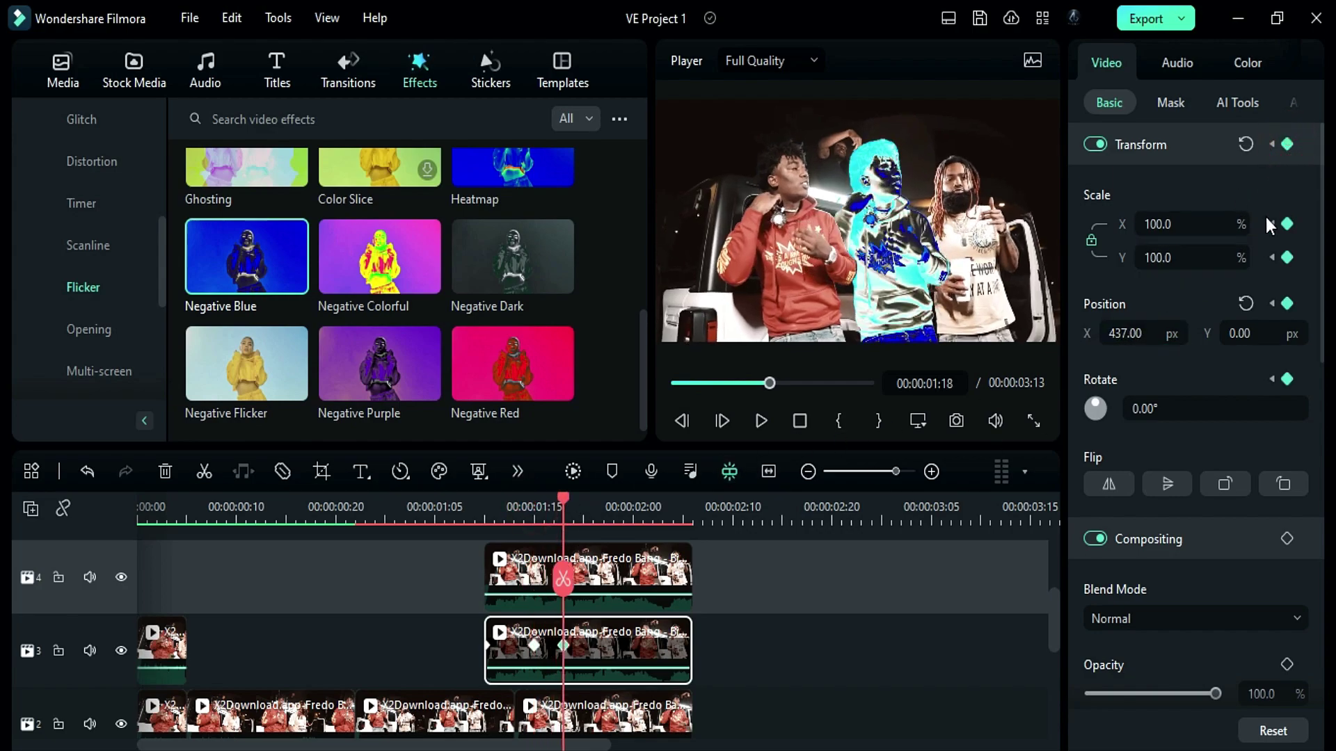
{"action": "left_click_drag", "start_coordinate": [558, 499], "coordinate": [612, 520]}
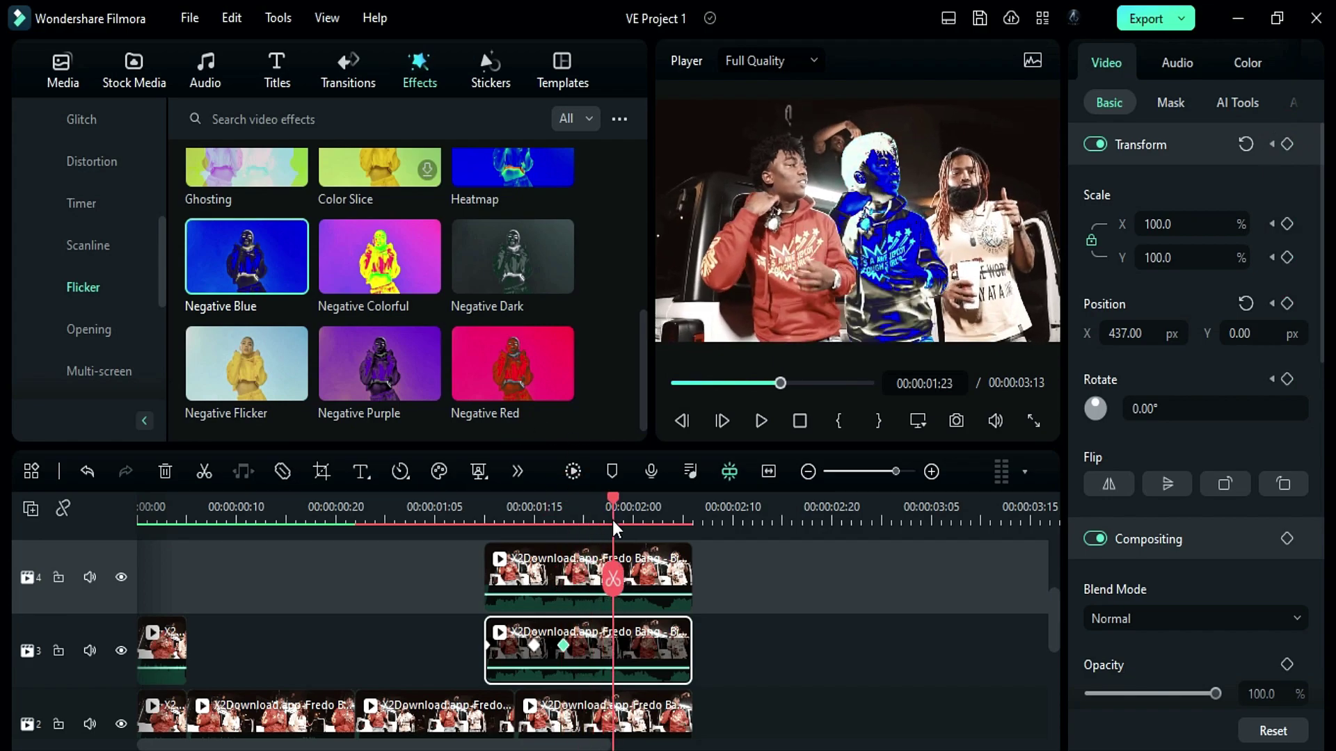
{"action": "left_click", "coordinate": [1249, 307]}
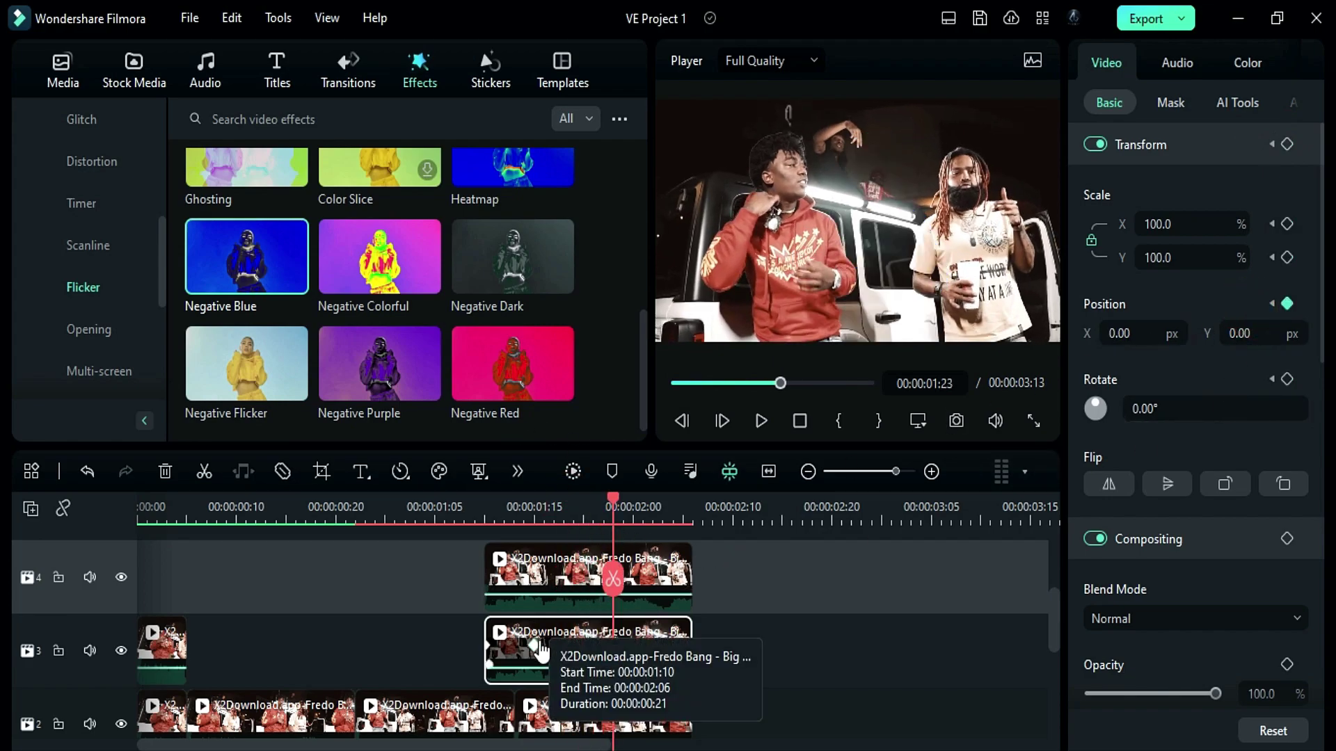
- Apply the Negative Dark flicker effect to the track 2 cutout clip that starts at 00:00:01:13
{"action": "scroll", "coordinate": [554, 695], "scroll_direction": "down", "scroll_amount": 1}
{"action": "left_click", "coordinate": [554, 696]}
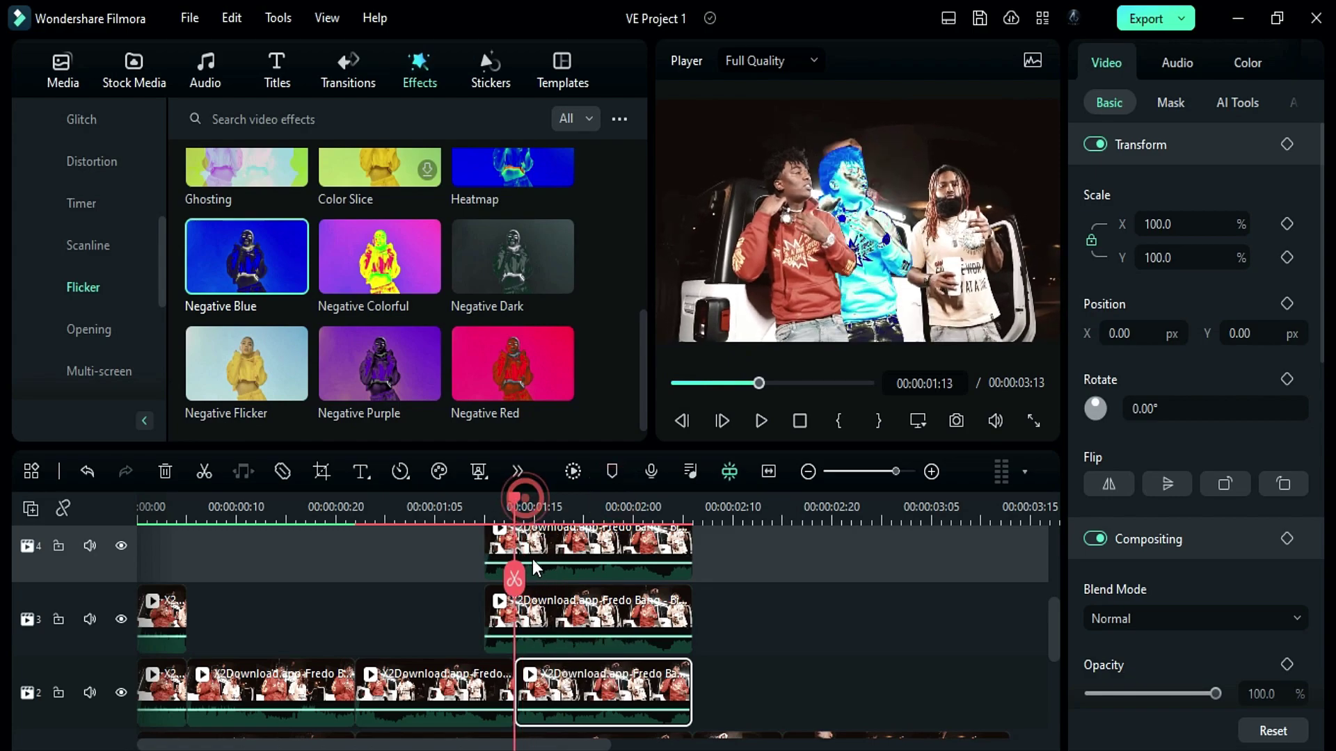
{"action": "left_click_drag", "start_coordinate": [480, 274], "coordinate": [567, 673]}
- Add a Transform keyframe to the Negative Dark clip on track 2 at 00:00:01:13
{"action": "scroll", "coordinate": [568, 677], "scroll_direction": "down", "scroll_amount": 1}
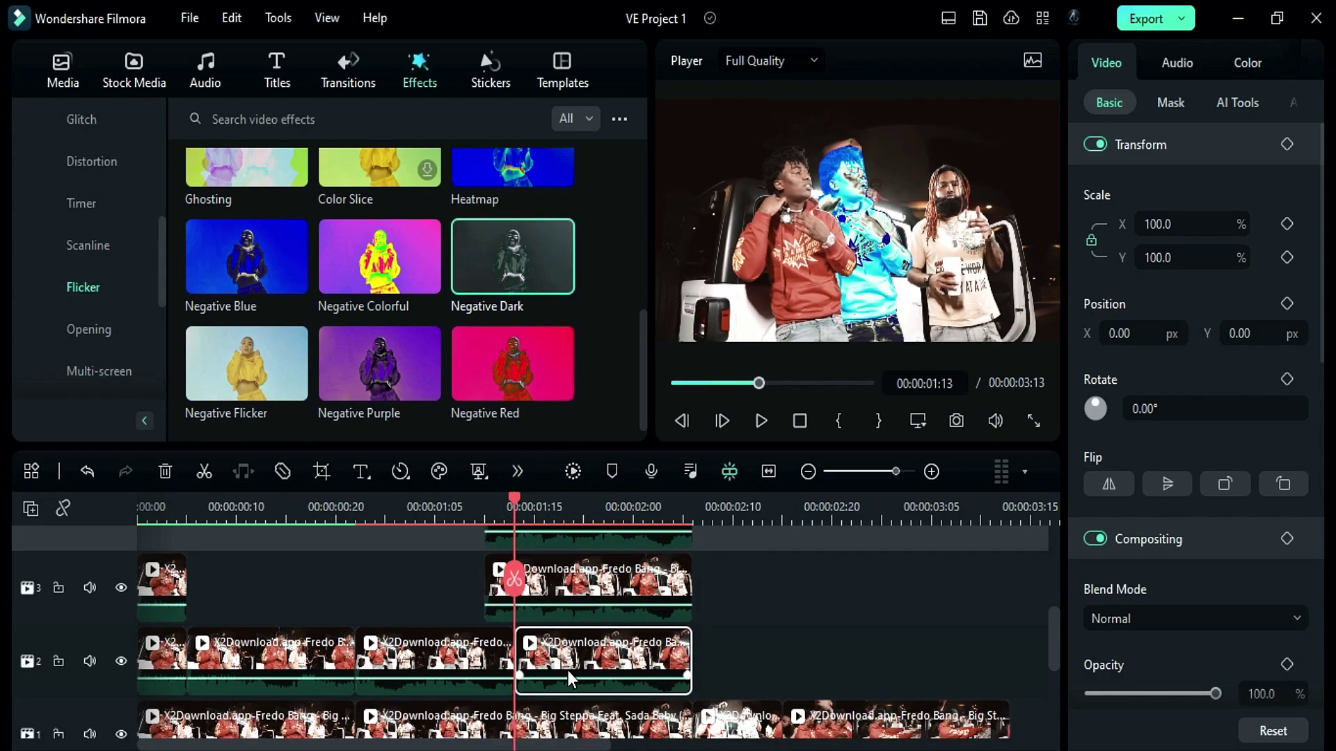
{"action": "left_click", "coordinate": [1288, 144]}
{"action": "left_click", "coordinate": [1179, 146]}
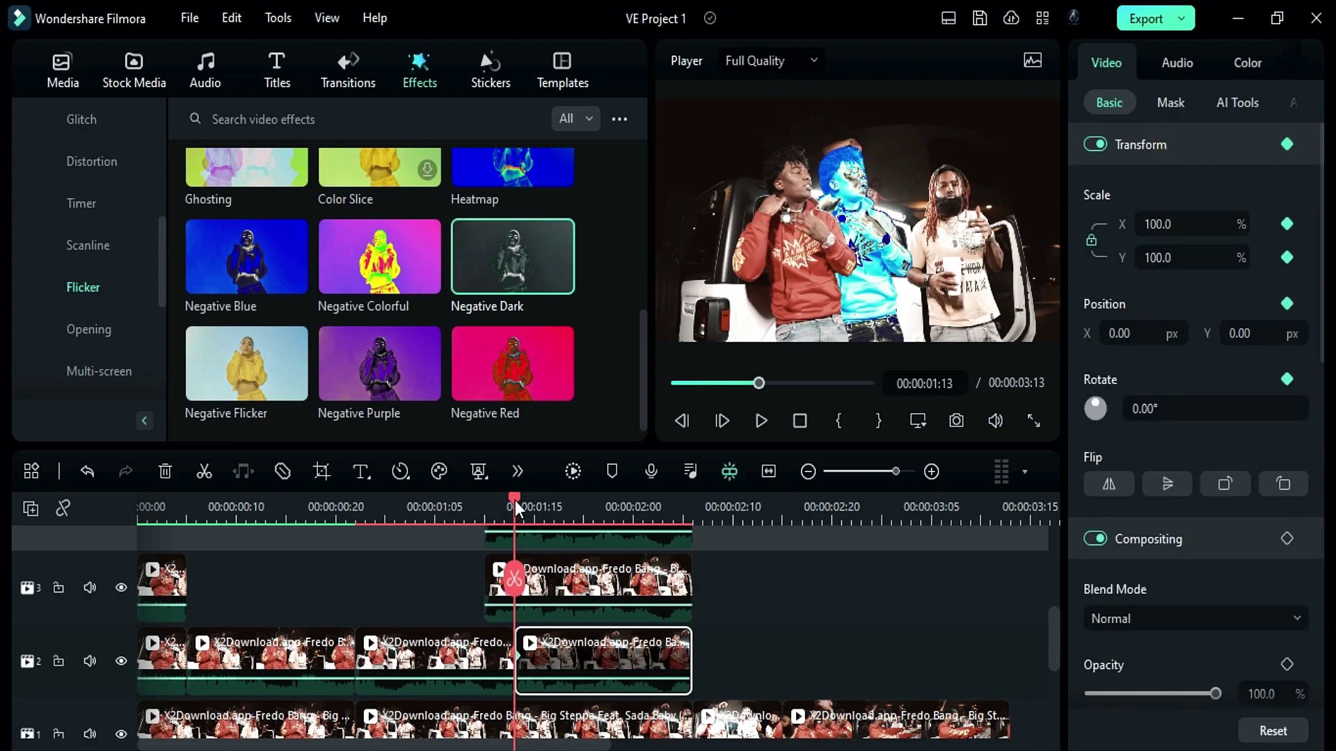
- Set the track 2 Negative Dark clip's Position X to 831 px at 00:00:01:18
{"action": "left_click_drag", "start_coordinate": [515, 499], "coordinate": [566, 545]}
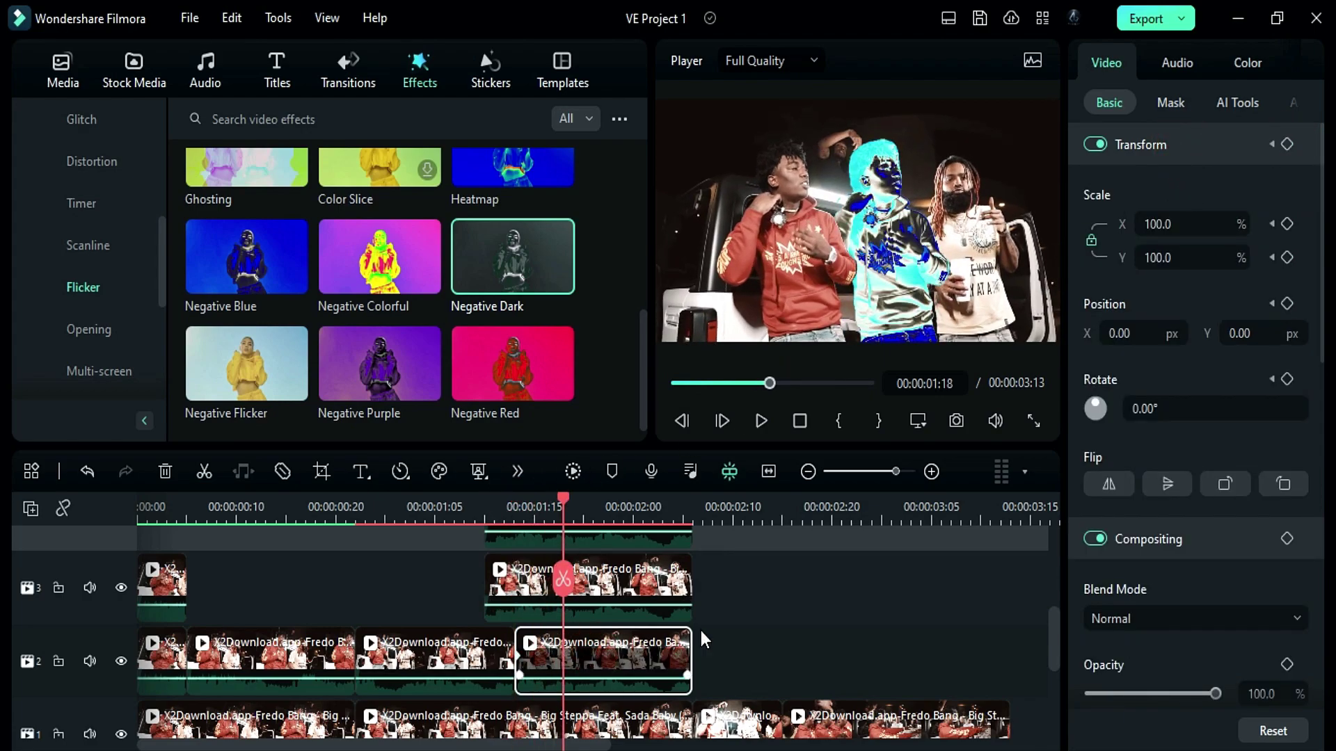
{"action": "left_click", "coordinate": [1140, 326]}
{"action": "type", "text": "831"}
{"action": "key", "text": "Return"}
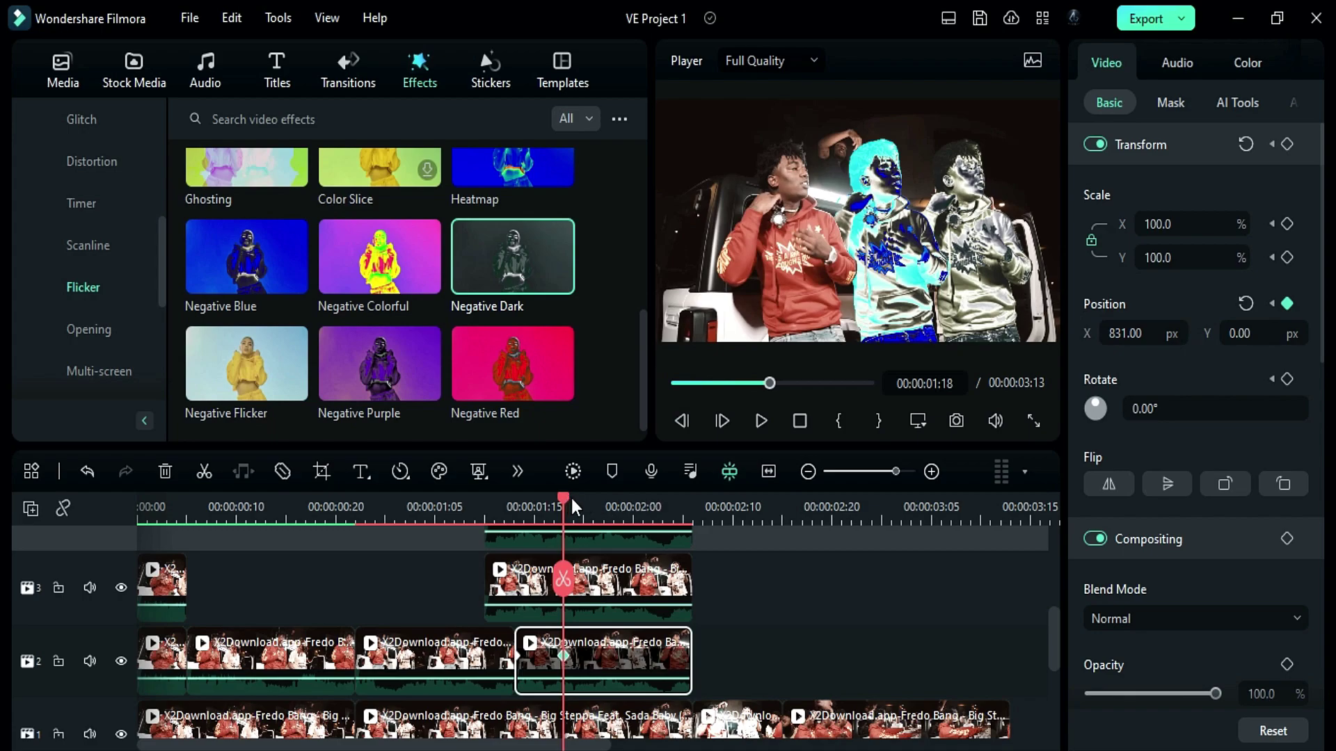
- Add a Transform keyframe to the track 2 clip at 00:00:01:21 and reset its Position at 00:00:02:01
{"action": "left_click_drag", "start_coordinate": [571, 498], "coordinate": [599, 523]}
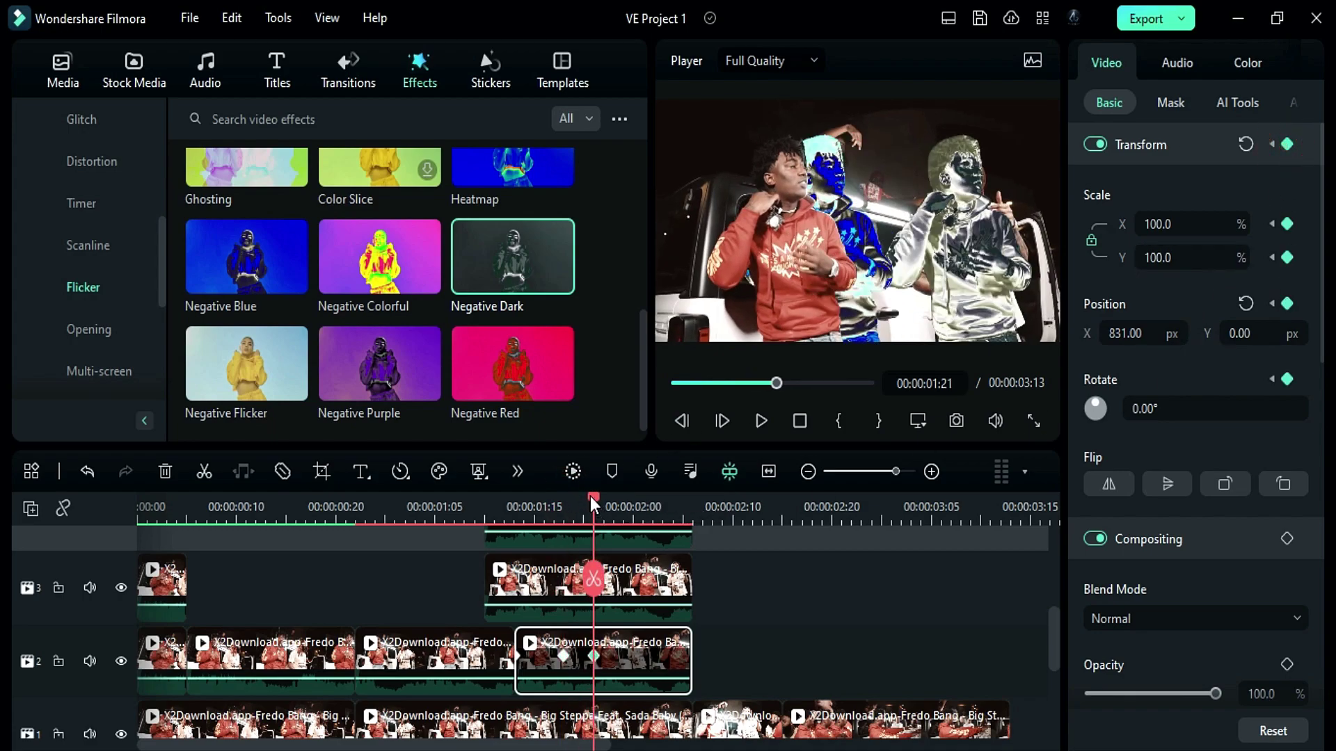
{"action": "left_click_drag", "start_coordinate": [590, 495], "coordinate": [643, 498]}
{"action": "left_click", "coordinate": [1245, 303]}
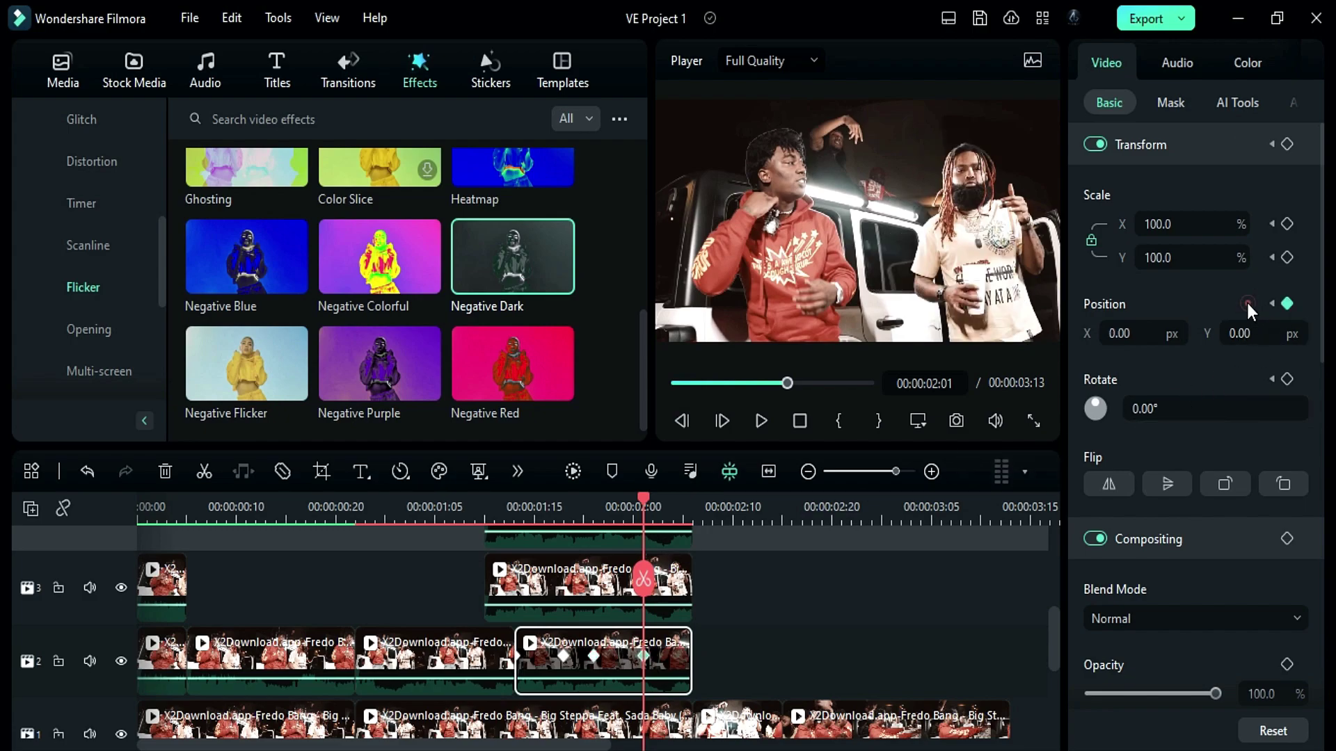
- Split the track 1 clip beneath the cutouts at 00:00:01:14
{"action": "scroll", "coordinate": [661, 529], "scroll_direction": "down", "scroll_amount": 1}
{"action": "left_click", "coordinate": [610, 506]}
{"action": "left_click_drag", "start_coordinate": [609, 507], "coordinate": [524, 511]}
{"action": "left_click", "coordinate": [554, 666]}
{"action": "key", "text": "ctrl+b"}
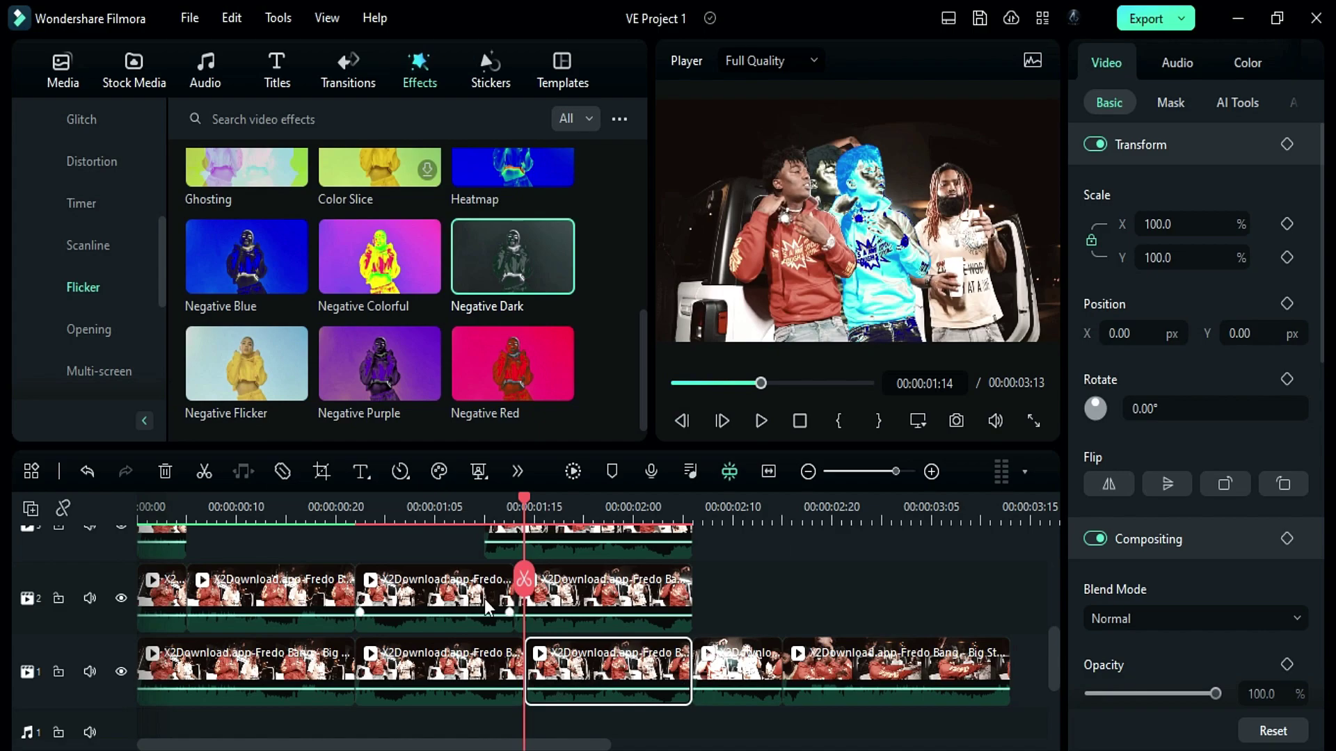
- Place a downloaded transition on the track 1 cut at 00:00:01:14
{"action": "left_click", "coordinate": [349, 73]}
{"action": "scroll", "coordinate": [314, 234], "scroll_direction": "up", "scroll_amount": 10}
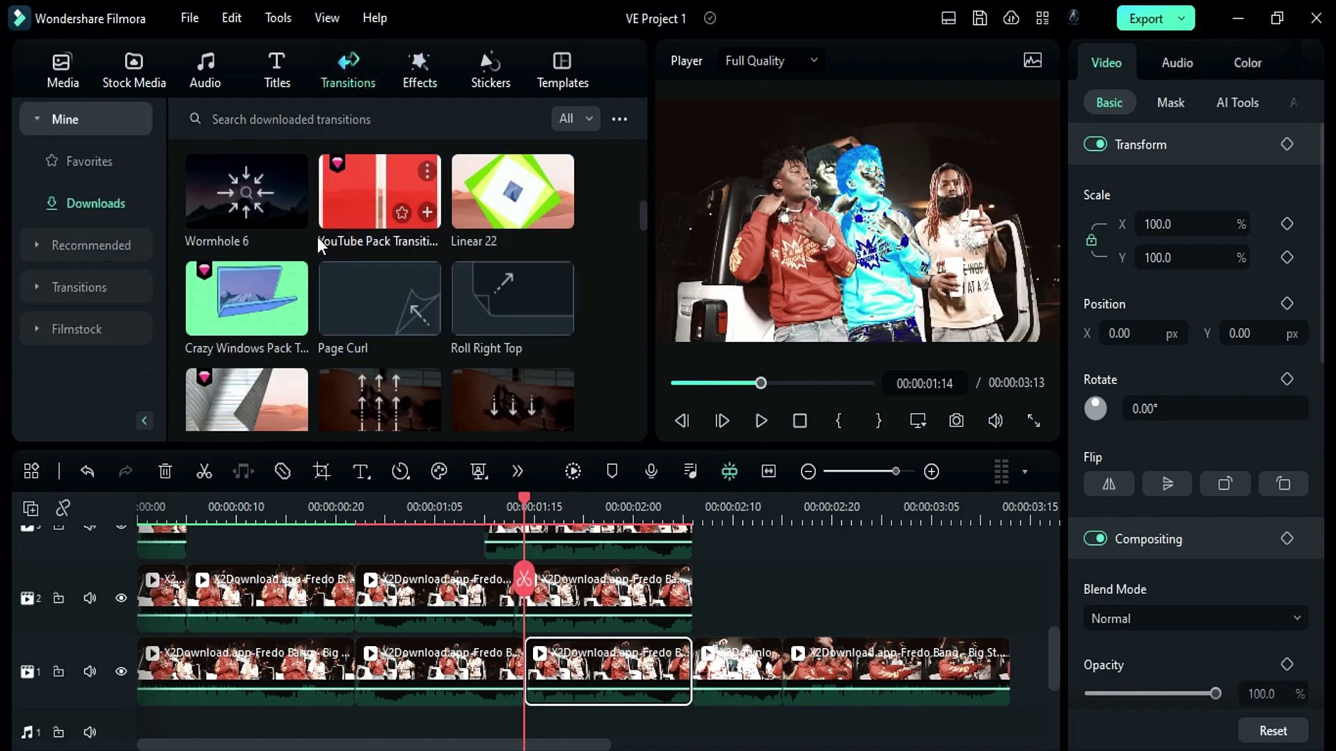
{"action": "left_click_drag", "start_coordinate": [327, 230], "coordinate": [522, 674]}
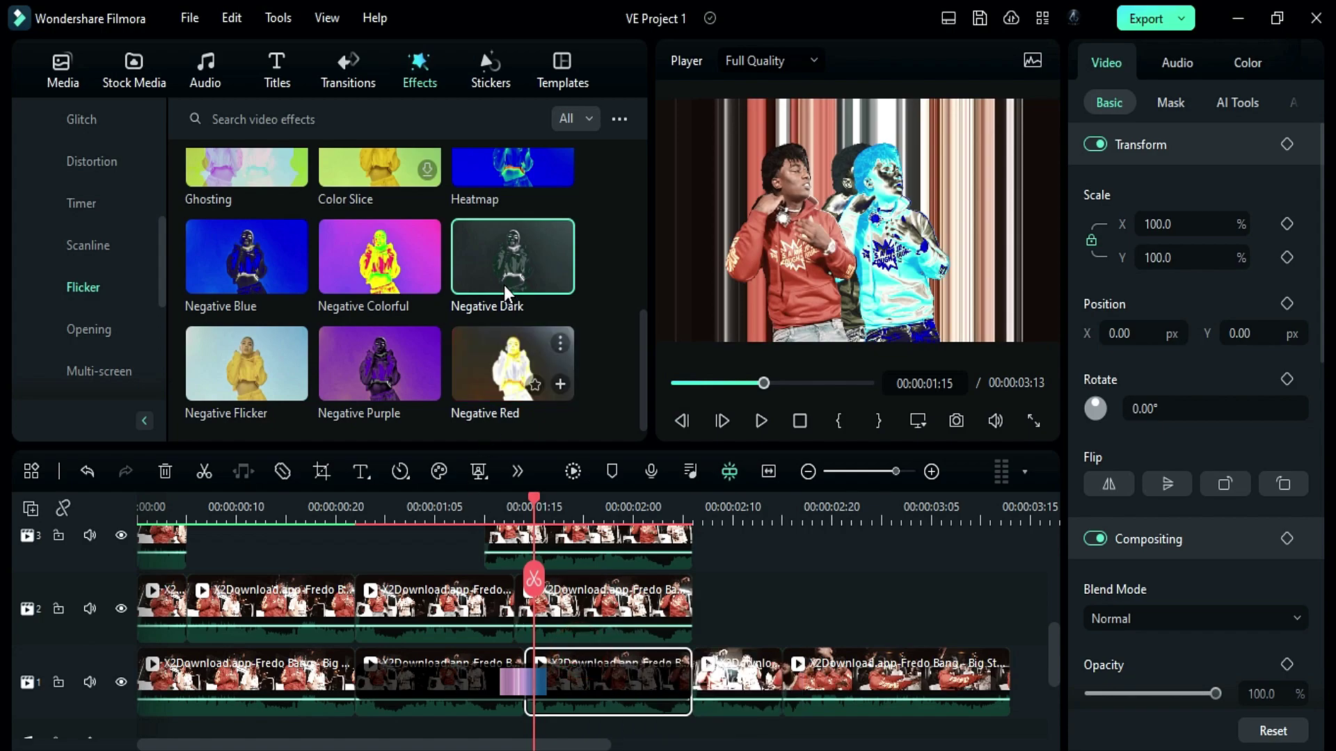
- Apply Negative Dark to the track 1 clip after the cut and keyframe its Opacity from 100 at 00:00:01:22 to 0 at 00:00:02:05
{"action": "left_click_drag", "start_coordinate": [504, 286], "coordinate": [585, 652]}
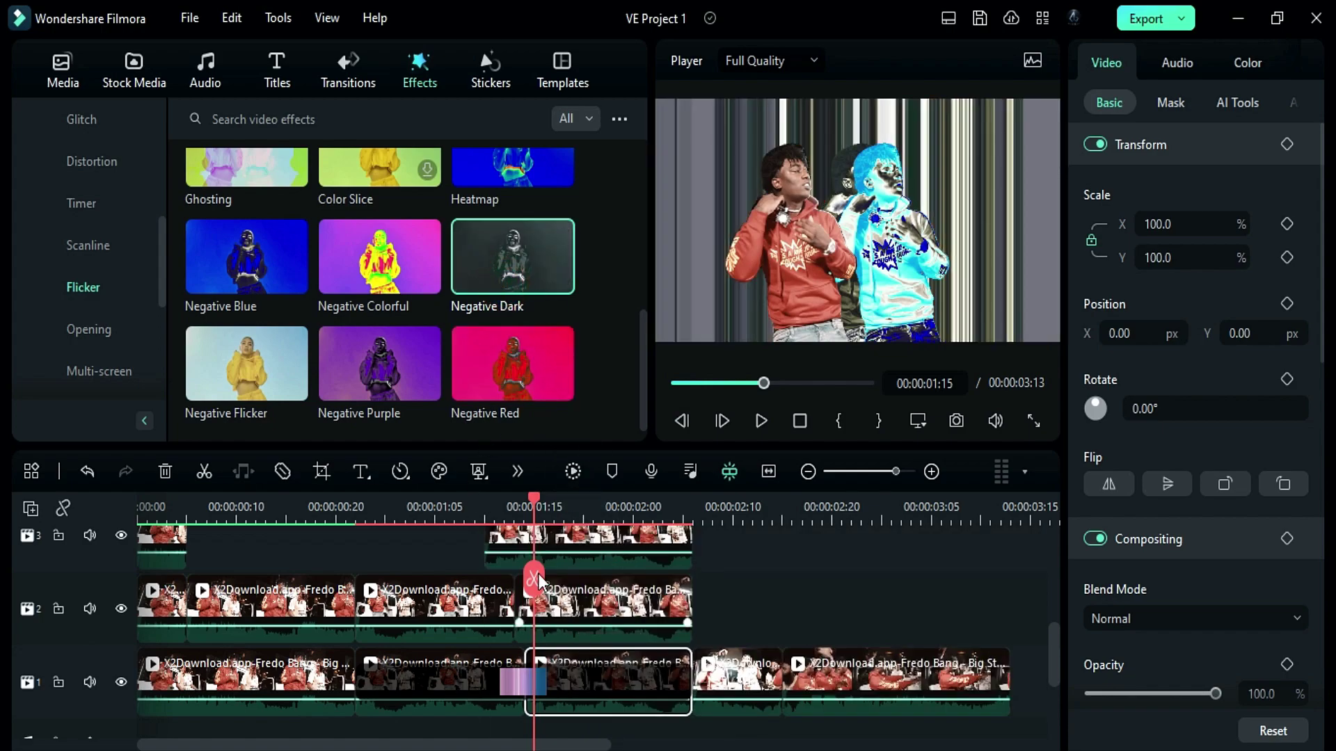
{"action": "left_click_drag", "start_coordinate": [534, 499], "coordinate": [600, 553]}
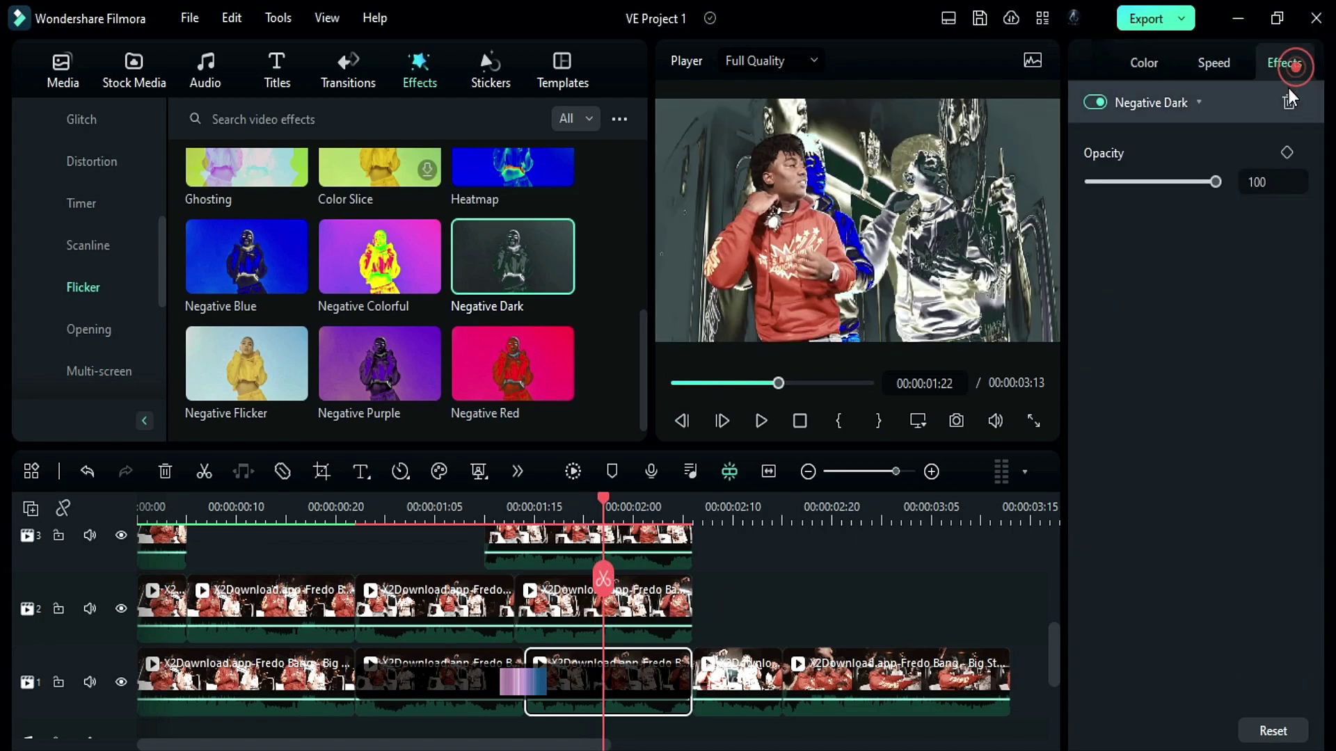
{"action": "left_click", "coordinate": [1287, 152]}
{"action": "left_click_drag", "start_coordinate": [604, 502], "coordinate": [679, 537]}
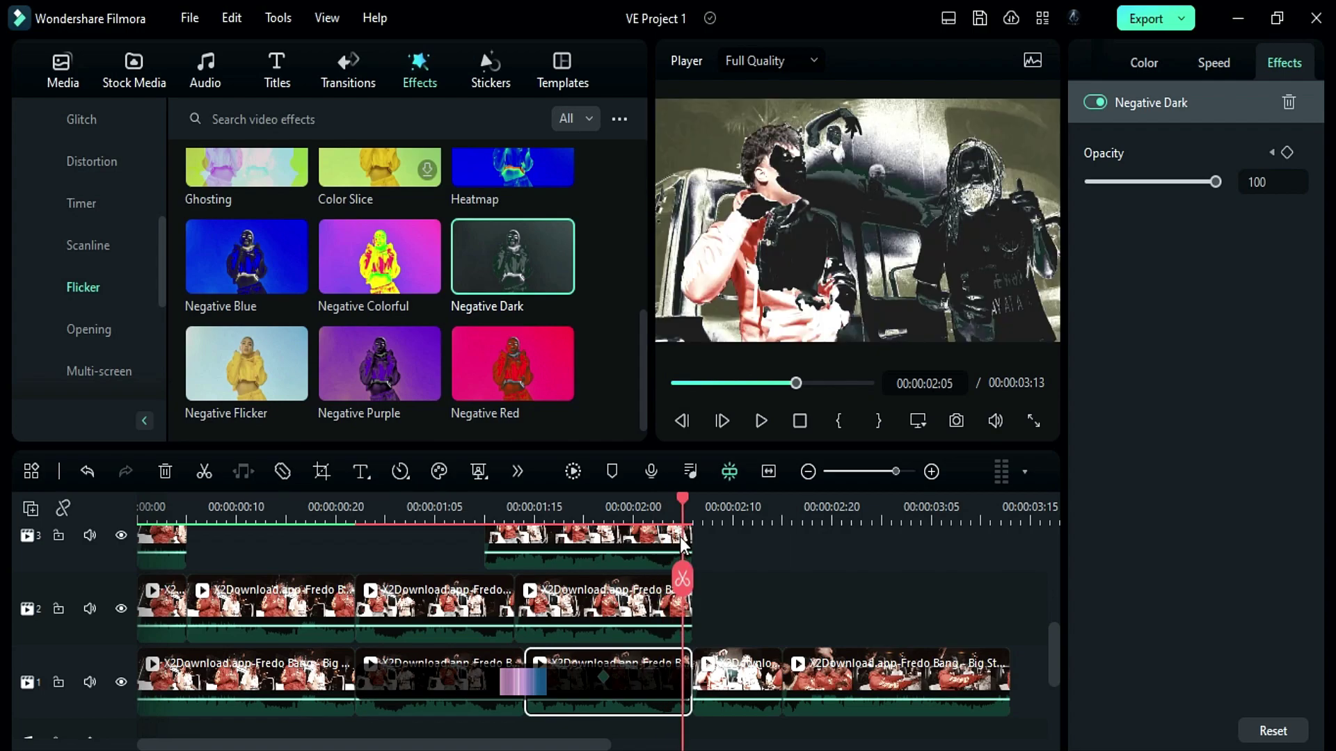
{"action": "left_click_drag", "start_coordinate": [1213, 182], "coordinate": [1075, 188]}
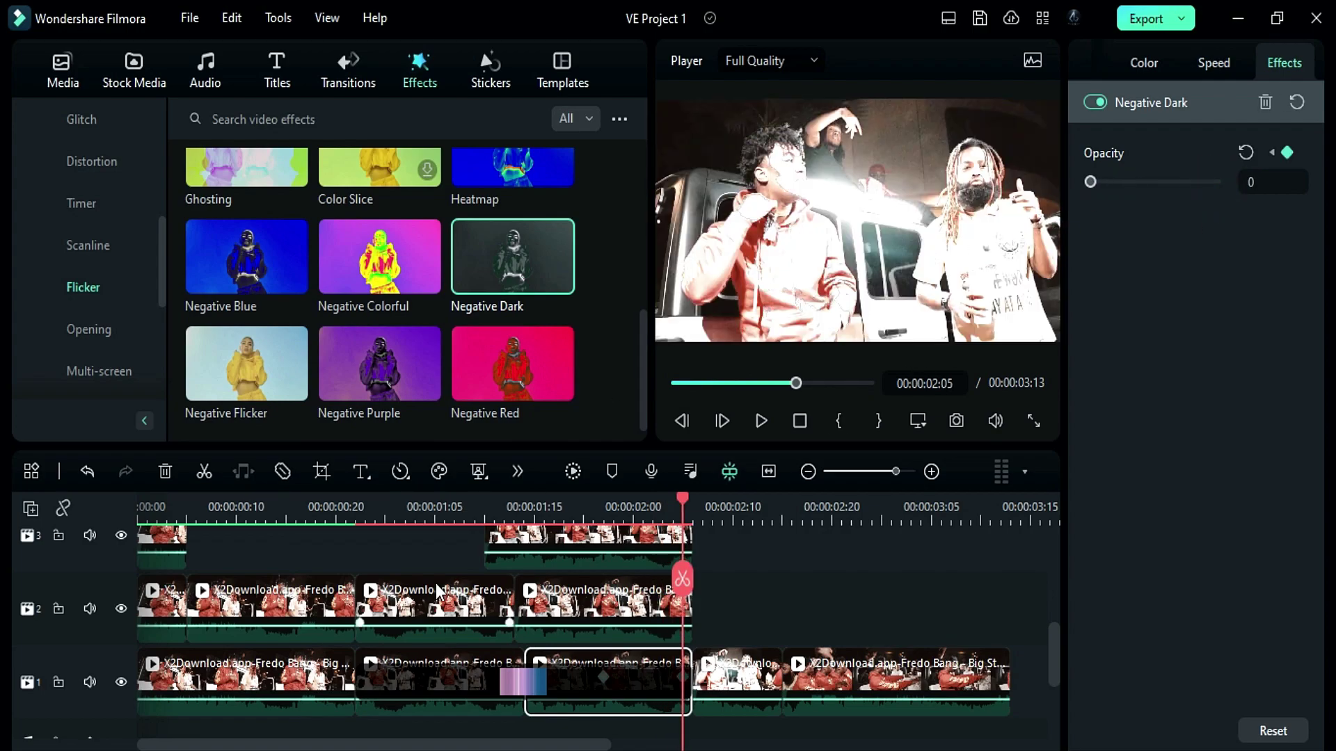
- Mark the clone section ending at 00:00:02:06, render its preview and play it back
{"action": "scroll", "coordinate": [436, 584], "scroll_direction": "up", "scroll_amount": 1}
{"action": "left_click", "coordinate": [364, 502]}
{"action": "left_click", "coordinate": [355, 504]}
{"action": "left_click", "coordinate": [838, 421]}
{"action": "left_click", "coordinate": [692, 505]}
{"action": "left_click", "coordinate": [877, 422]}
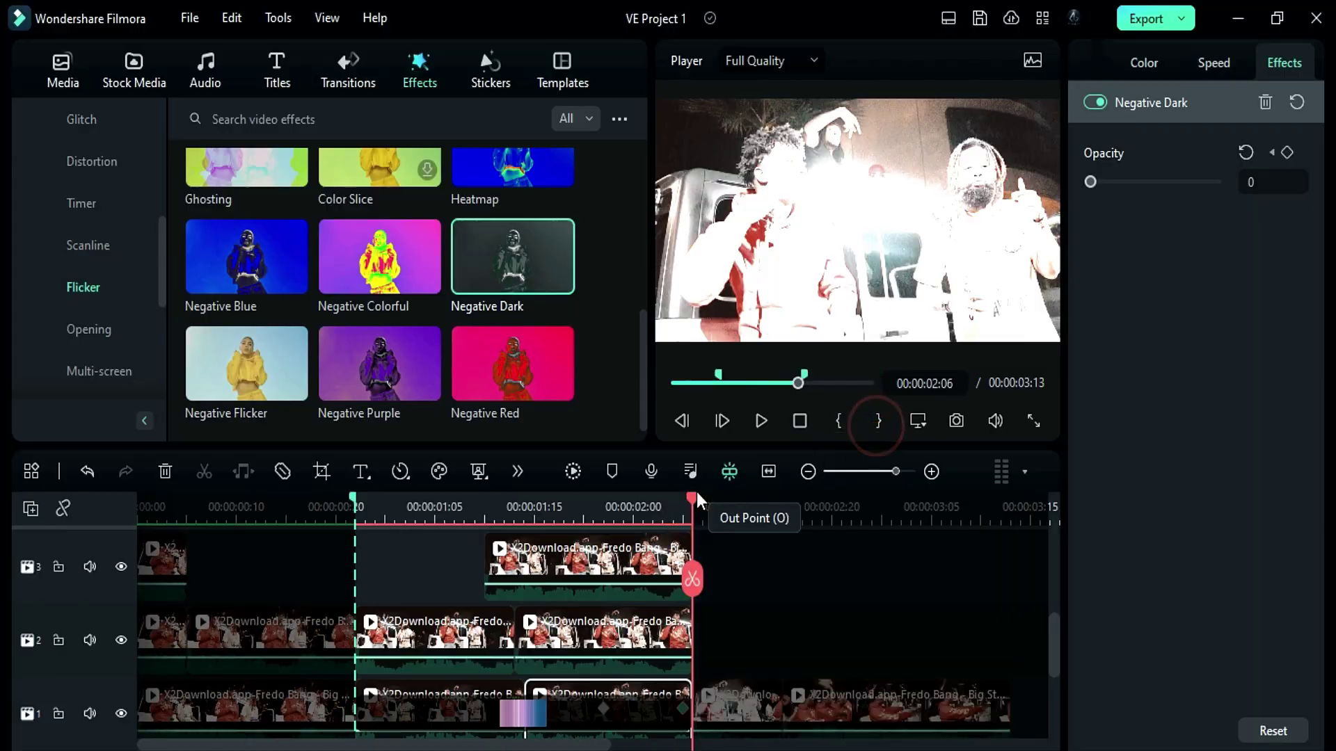
{"action": "left_click", "coordinate": [572, 471]}
{"action": "left_click", "coordinate": [763, 421]}
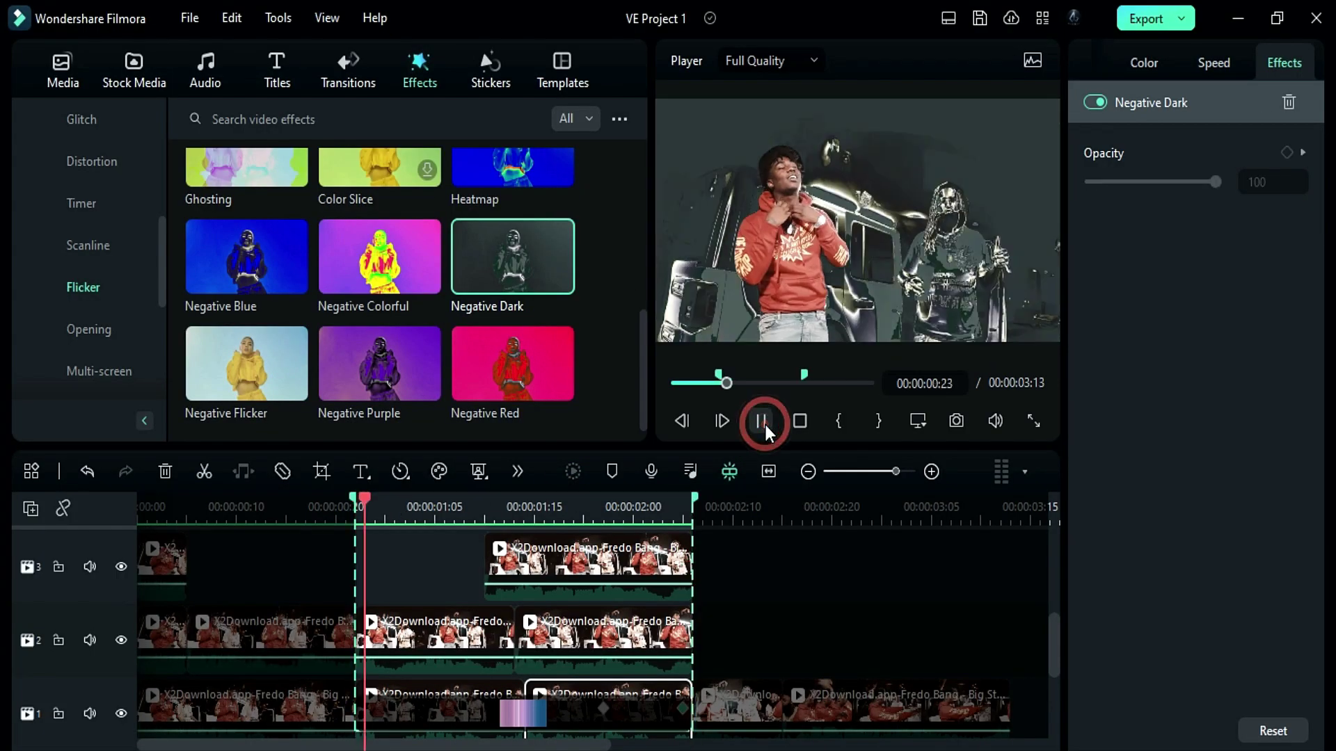
- Retime the Transform keyframes on the track 3 and track 2 cutouts, moving one track 3 keyframe to 00:00:01:17, and replay the result
{"action": "left_click", "coordinate": [609, 569]}
{"action": "scroll", "coordinate": [609, 569], "scroll_direction": "up", "scroll_amount": 1}
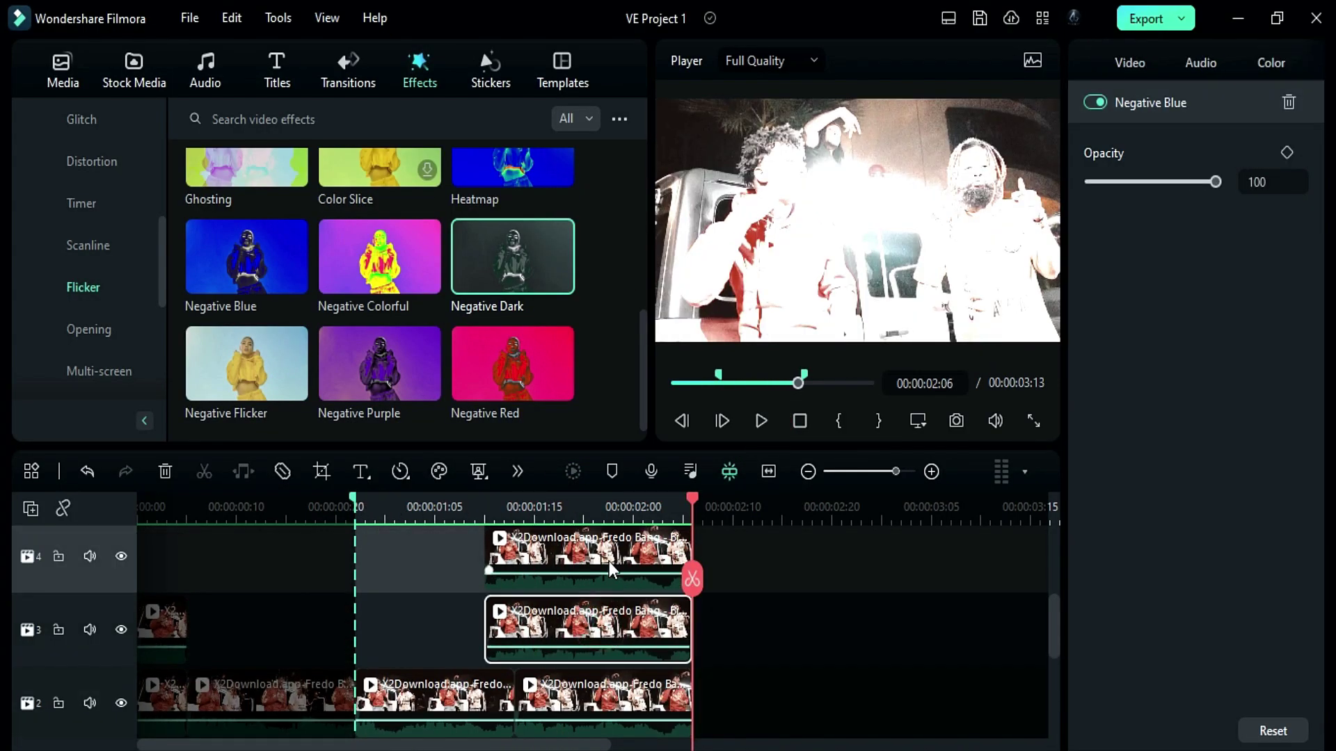
{"action": "left_click", "coordinate": [1128, 69]}
{"action": "left_click_drag", "start_coordinate": [615, 625], "coordinate": [644, 625]}
{"action": "left_click", "coordinate": [650, 698]}
{"action": "mouse_move", "coordinate": [593, 698]}
{"action": "left_mouse_down"}
{"action": "mouse_move", "coordinate": [612, 699]}
{"action": "mouse_move", "coordinate": [573, 699]}
{"action": "left_mouse_up"}
{"action": "left_click", "coordinate": [634, 631]}
{"action": "mouse_move", "coordinate": [562, 625]}
{"action": "left_mouse_down"}
{"action": "mouse_move", "coordinate": [592, 626]}
{"action": "mouse_move", "coordinate": [553, 630]}
{"action": "left_mouse_up"}
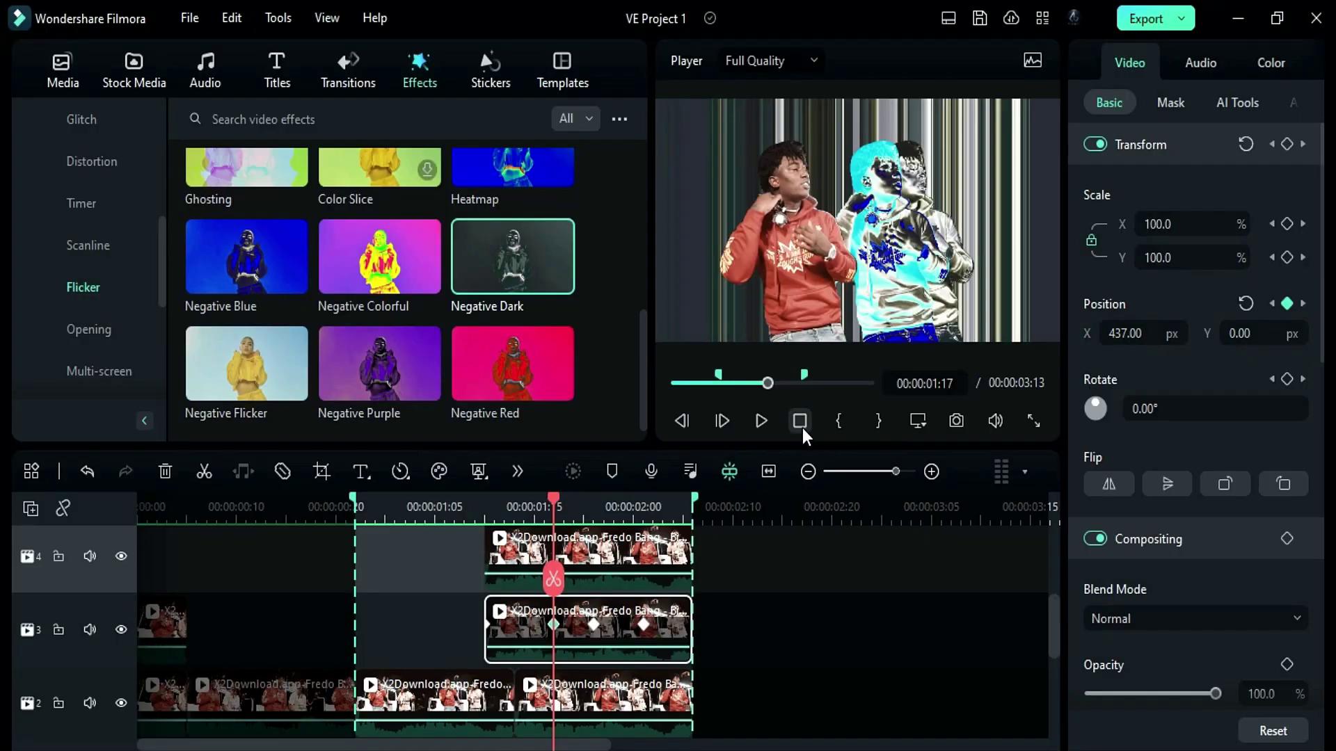
{"action": "left_click", "coordinate": [800, 421]}
{"action": "left_click", "coordinate": [763, 420]}
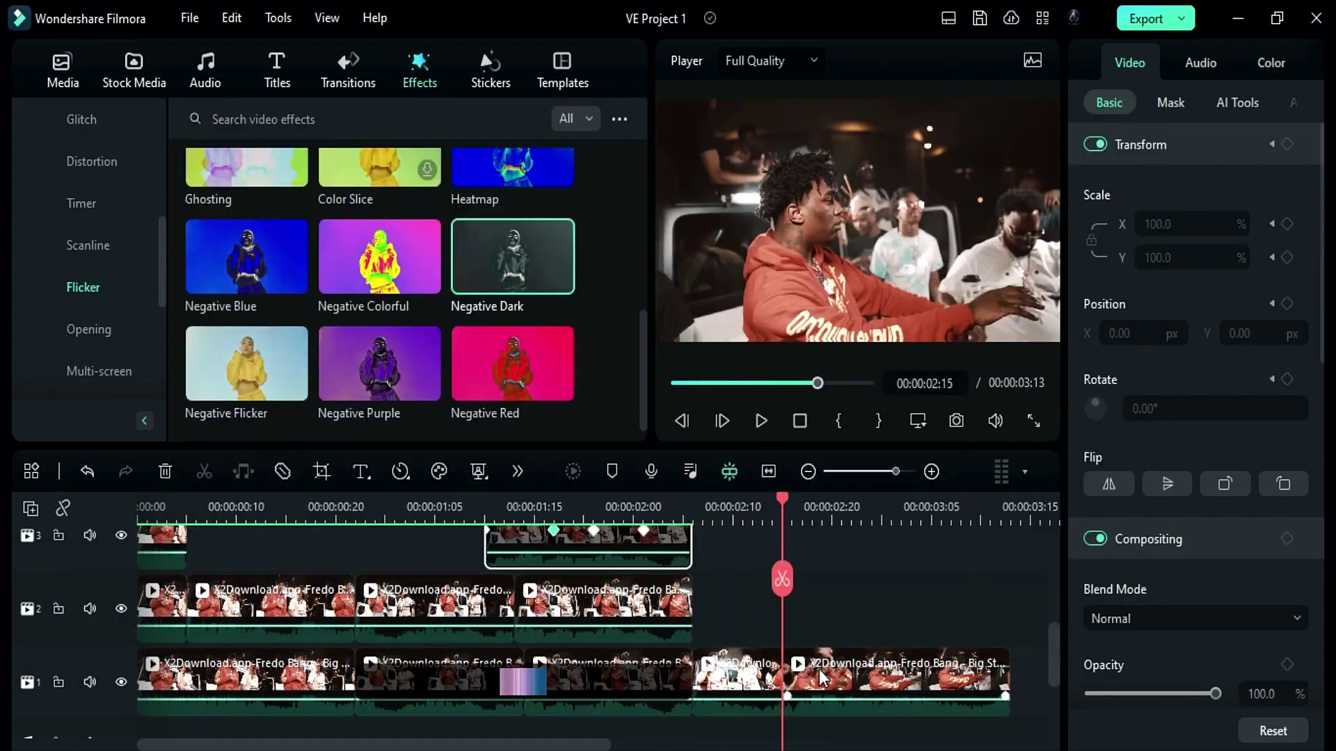
- Duplicate the last track 1 clip onto track 2 directly above the original and apply Smart Cutout to the copy
{"action": "left_click", "coordinate": [821, 677]}
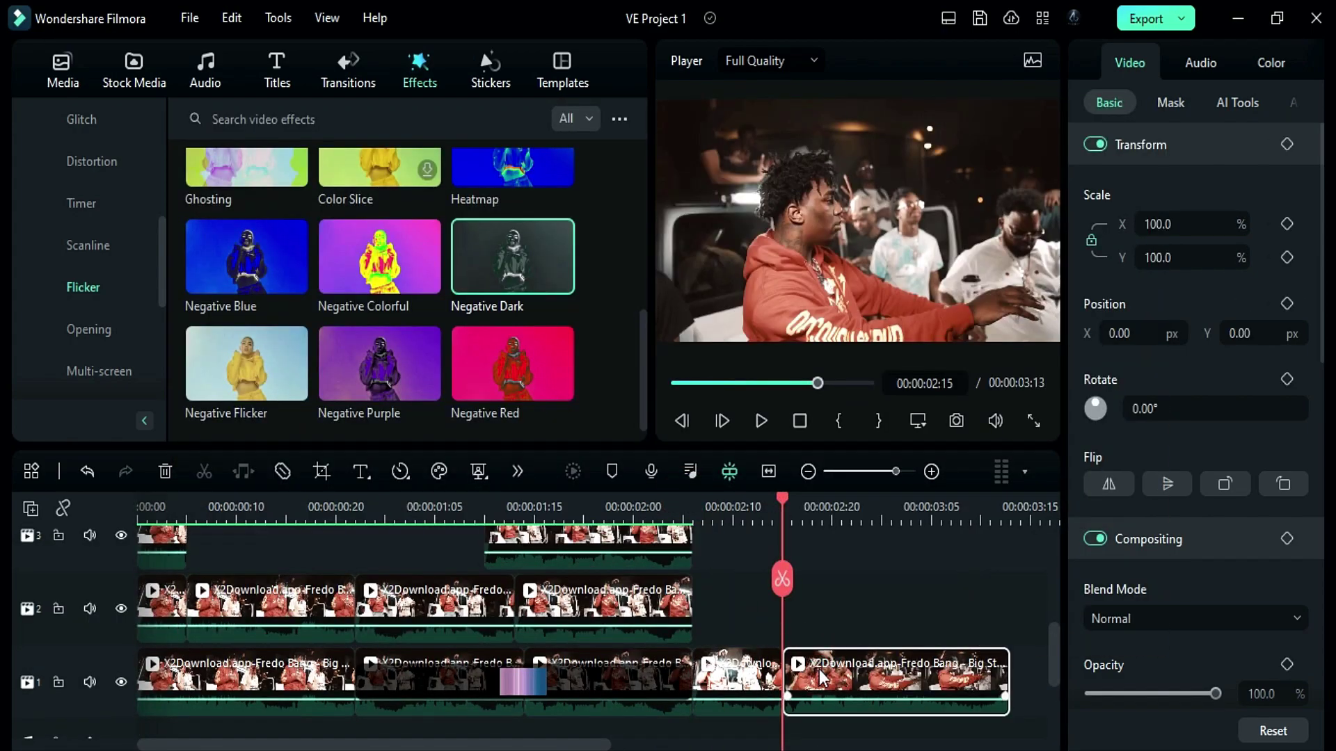
{"action": "left_click", "coordinate": [105, 588]}
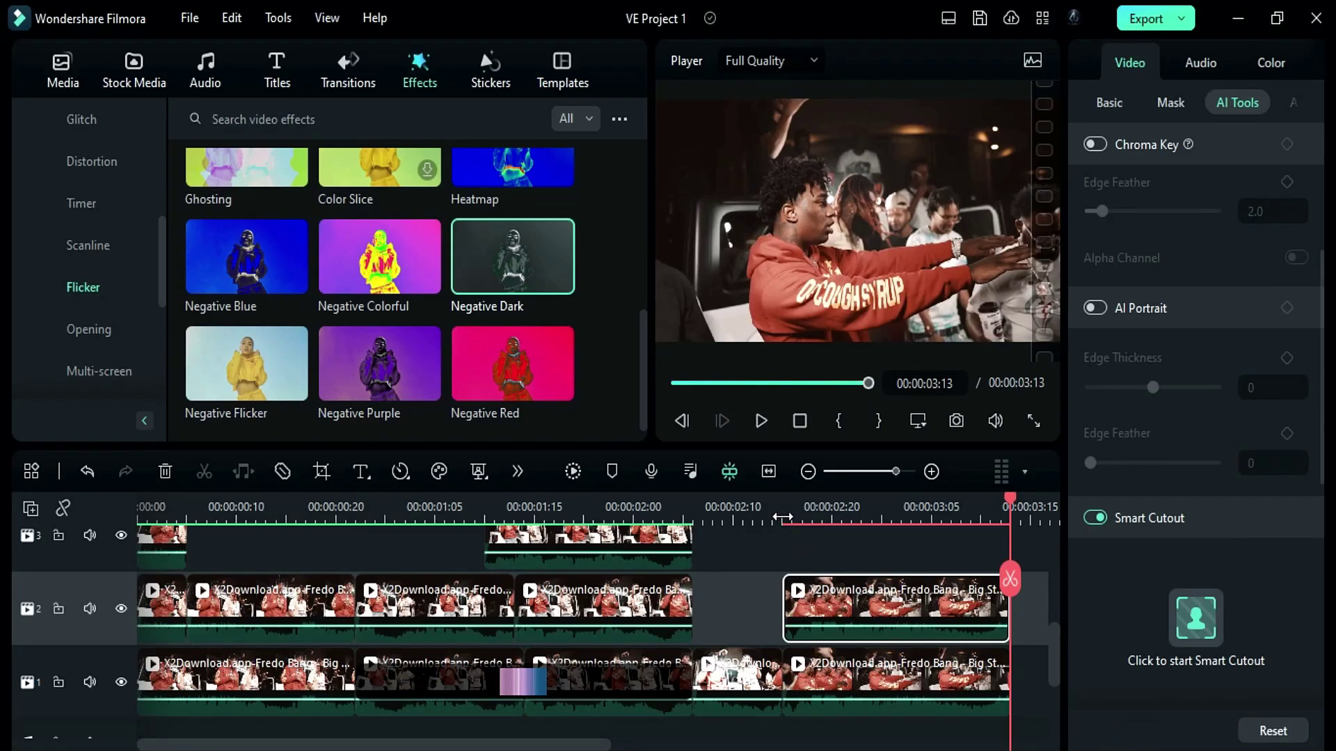
- Hide track 1 and save a PNG snapshot of the cutout performer at 00:00:02:15
{"action": "left_click", "coordinate": [782, 518]}
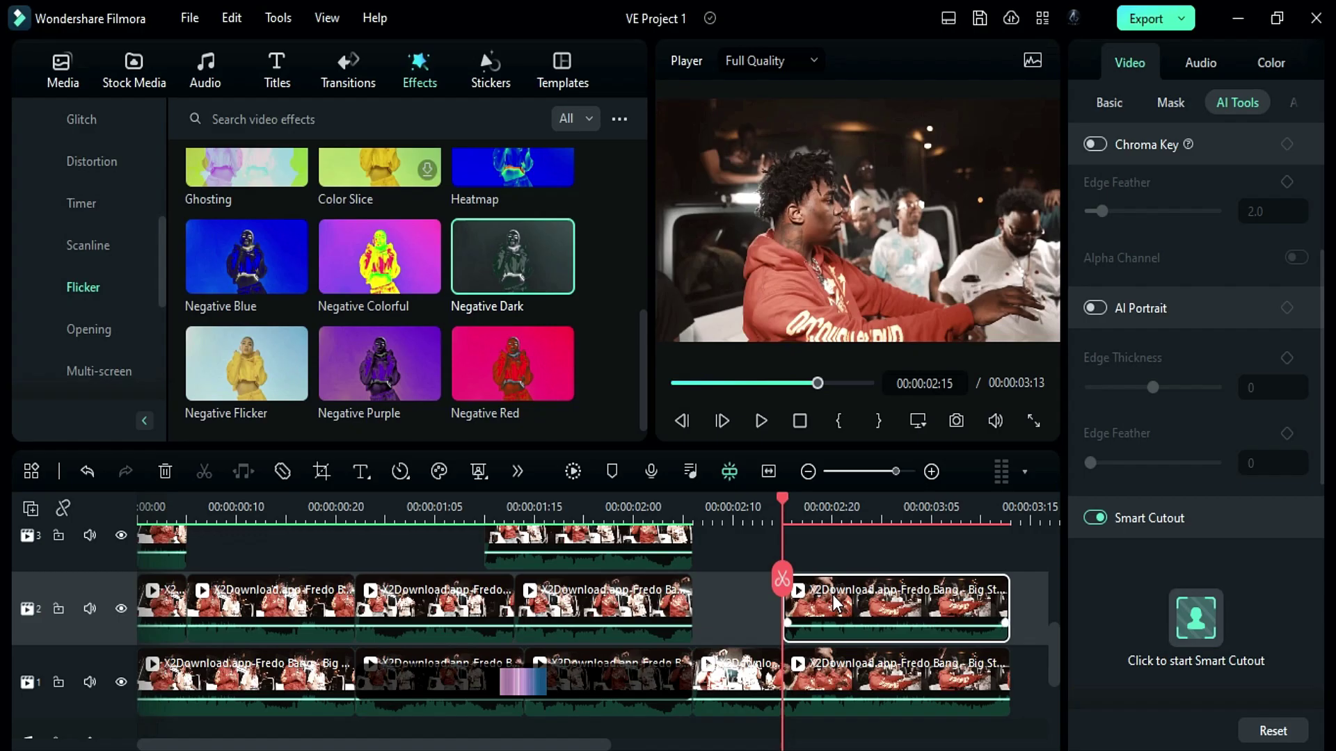
{"action": "left_click", "coordinate": [121, 681]}
{"action": "left_click", "coordinate": [955, 422]}
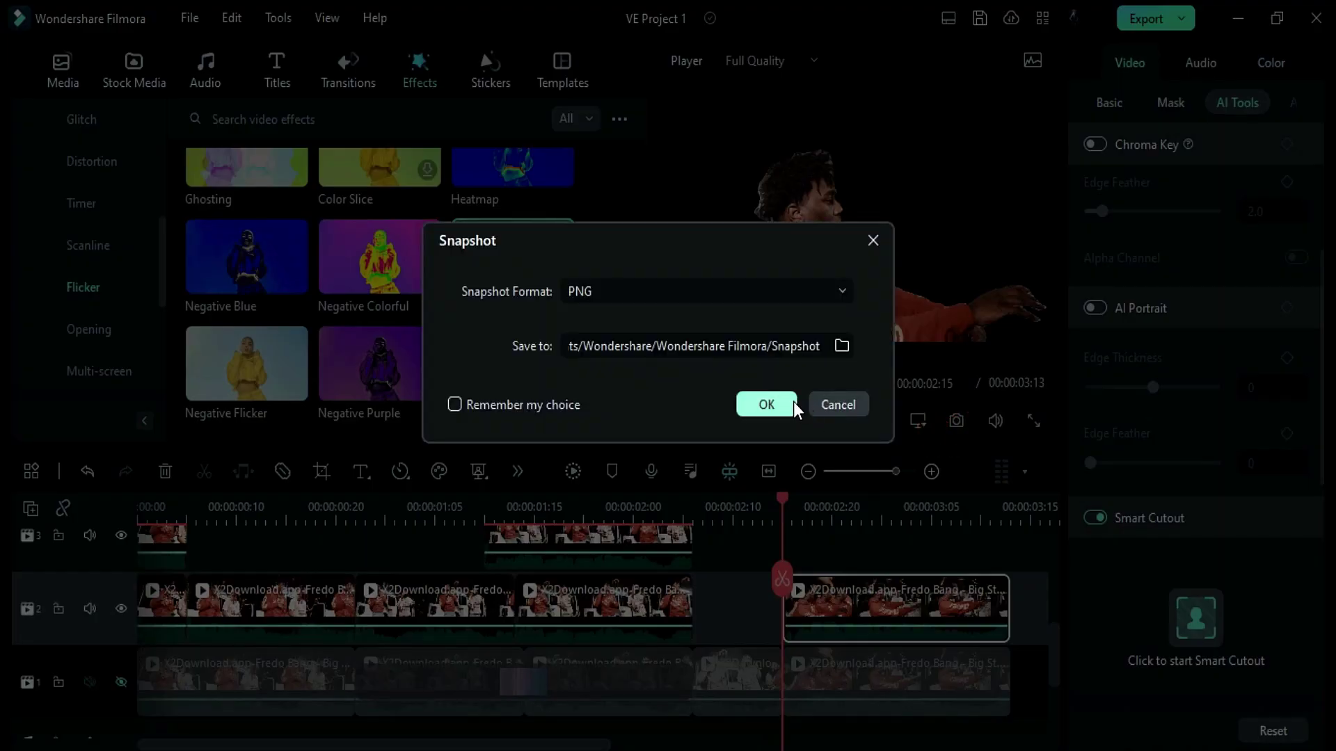
{"action": "left_click", "coordinate": [767, 405]}
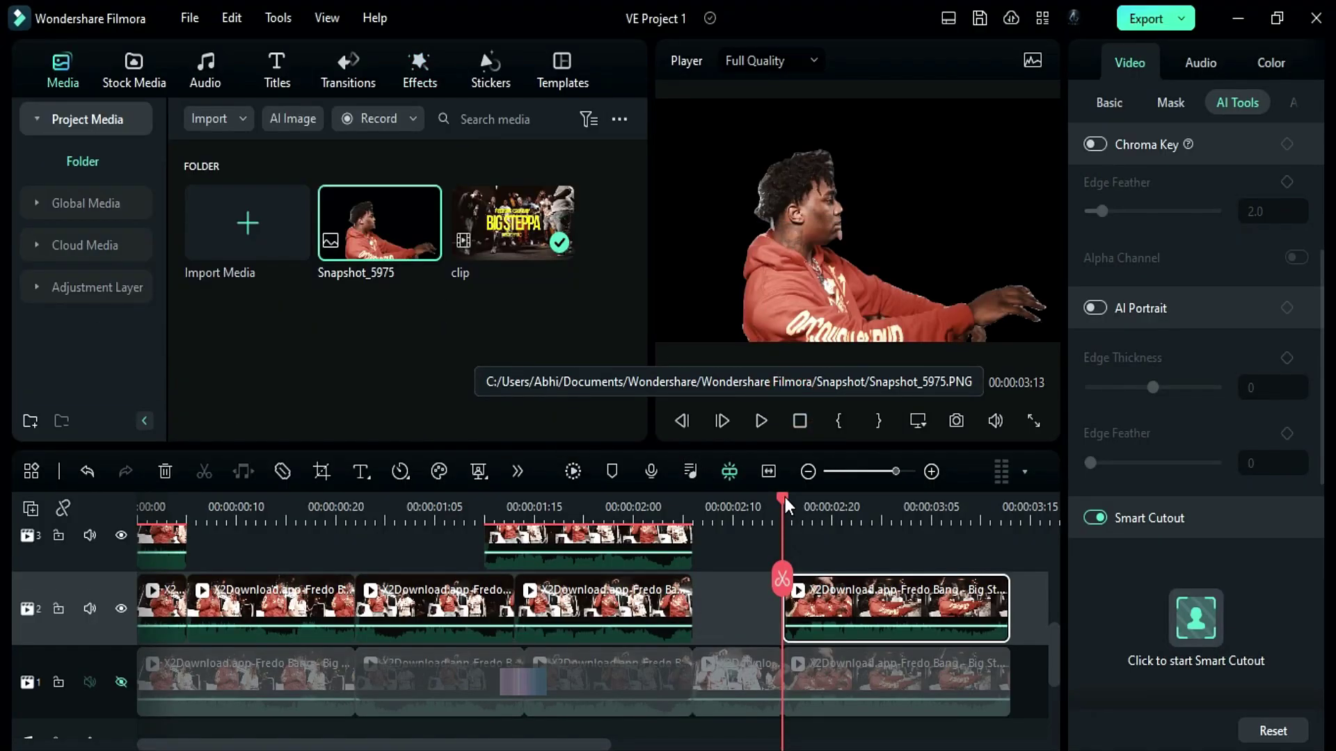
- Place the snapshot on track 3 at 00:00:02:07 and cut off everything past 00:00:02:16
{"action": "left_click_drag", "start_coordinate": [779, 506], "coordinate": [702, 506]}
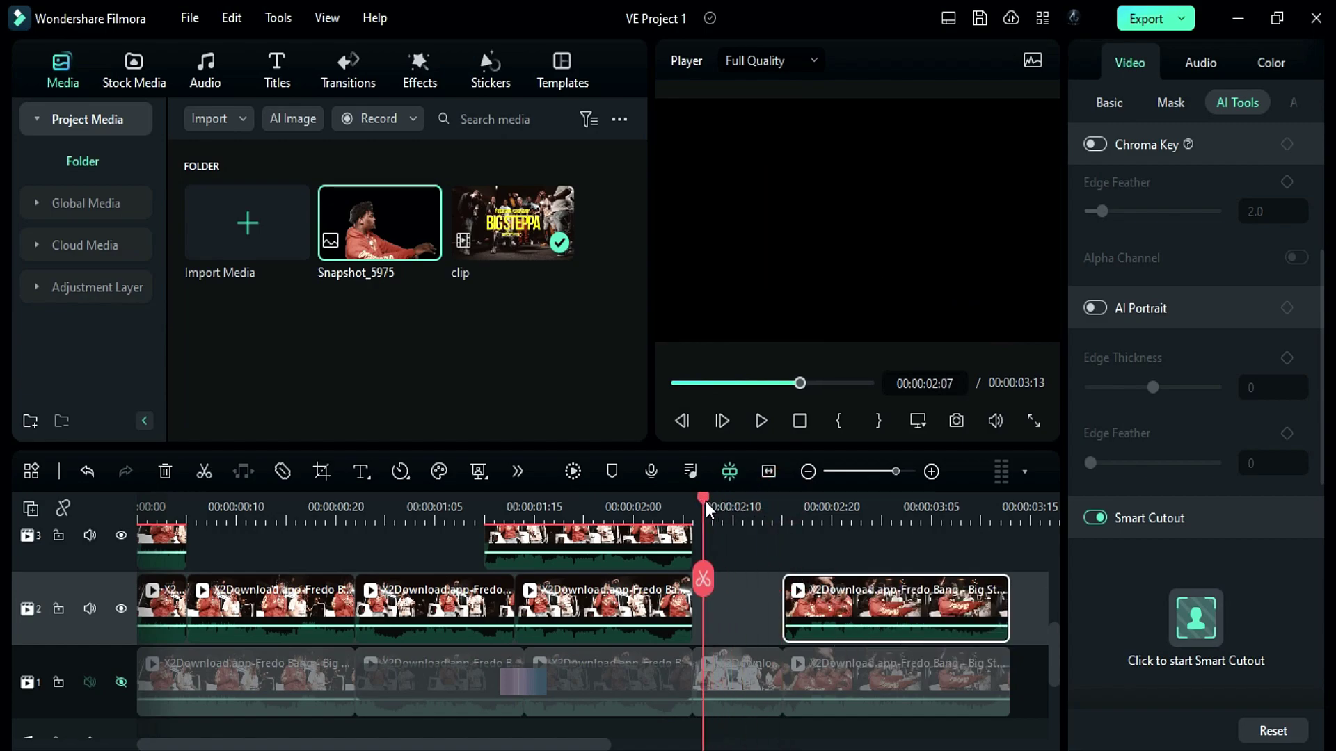
{"action": "scroll", "coordinate": [746, 599], "scroll_direction": "up", "scroll_amount": 1}
{"action": "left_click_drag", "start_coordinate": [410, 298], "coordinate": [708, 574]}
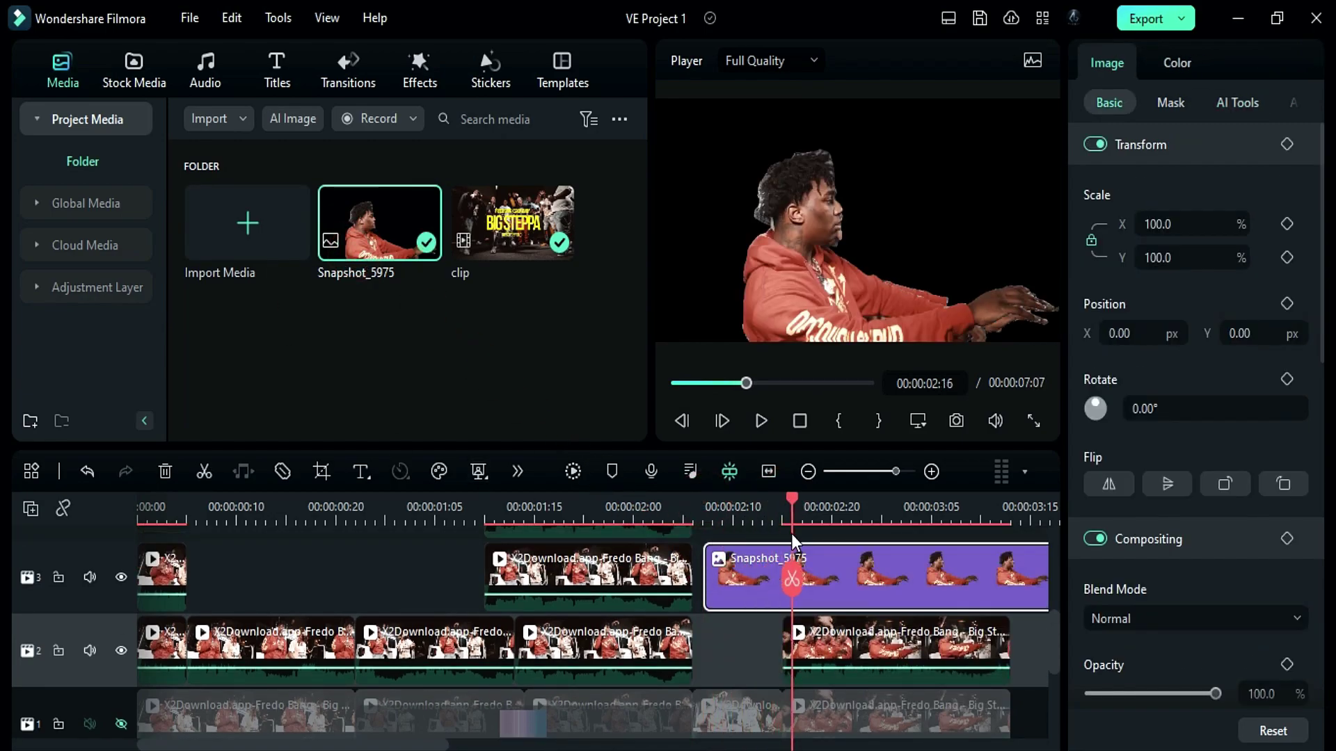
{"action": "left_click", "coordinate": [792, 577]}
{"action": "key", "text": "Delete"}
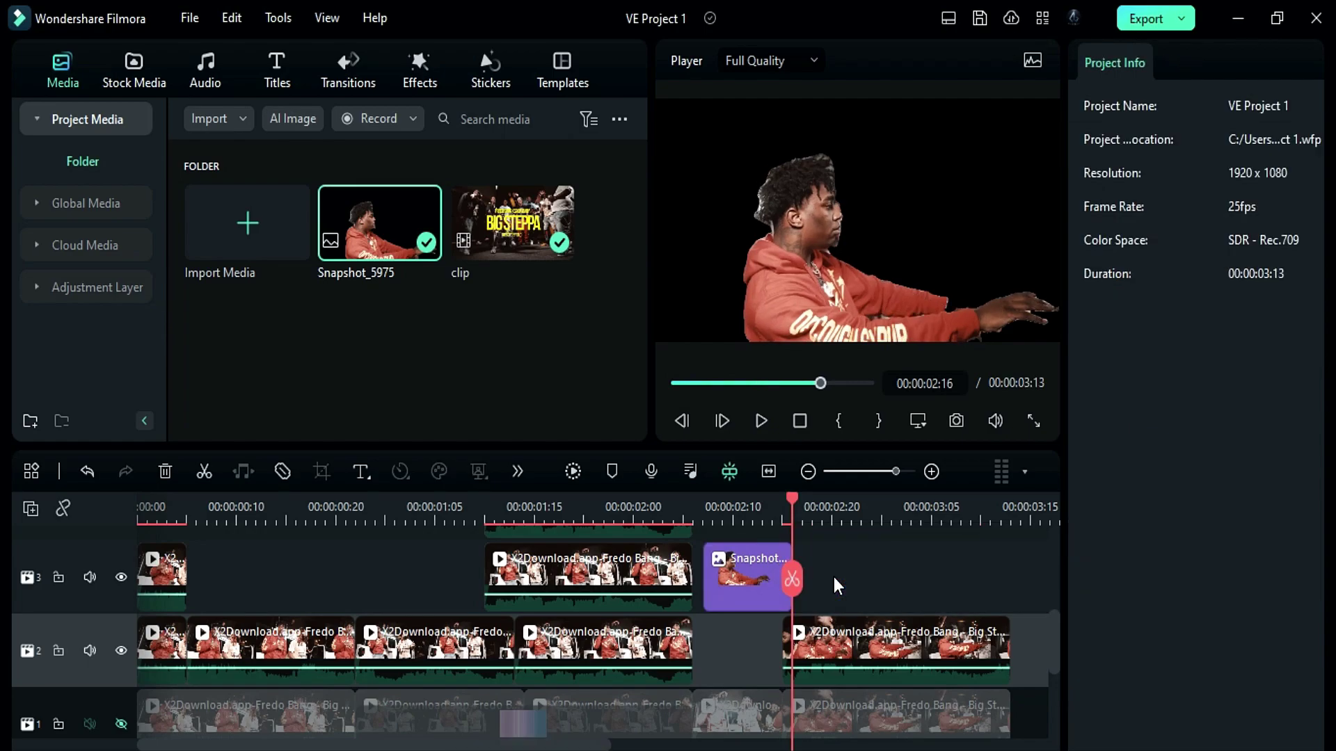
- Apply the Extreme shake effect to the track 3 snapshot and set its Position X to 968 px
{"action": "left_click", "coordinate": [745, 574]}
{"action": "left_click", "coordinate": [420, 72]}
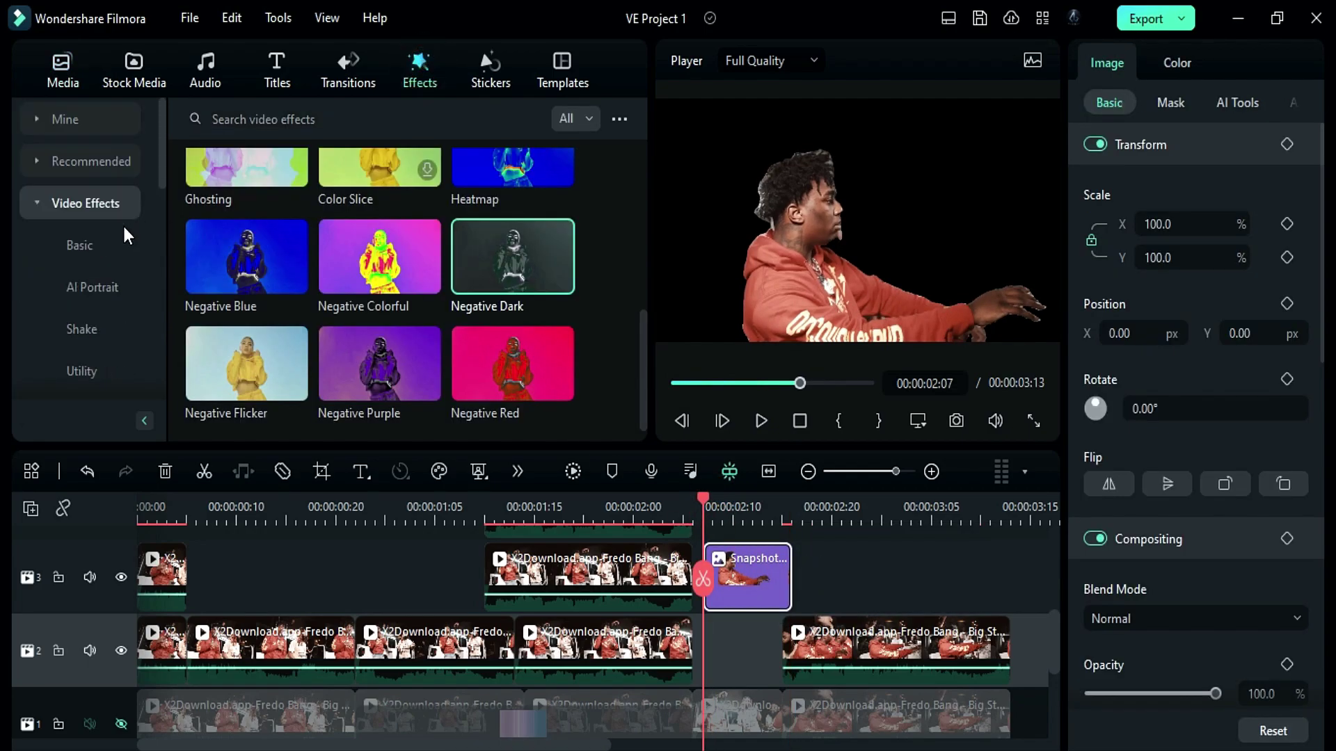
{"action": "left_click", "coordinate": [82, 329]}
{"action": "left_click_drag", "start_coordinate": [229, 222], "coordinate": [743, 588]}
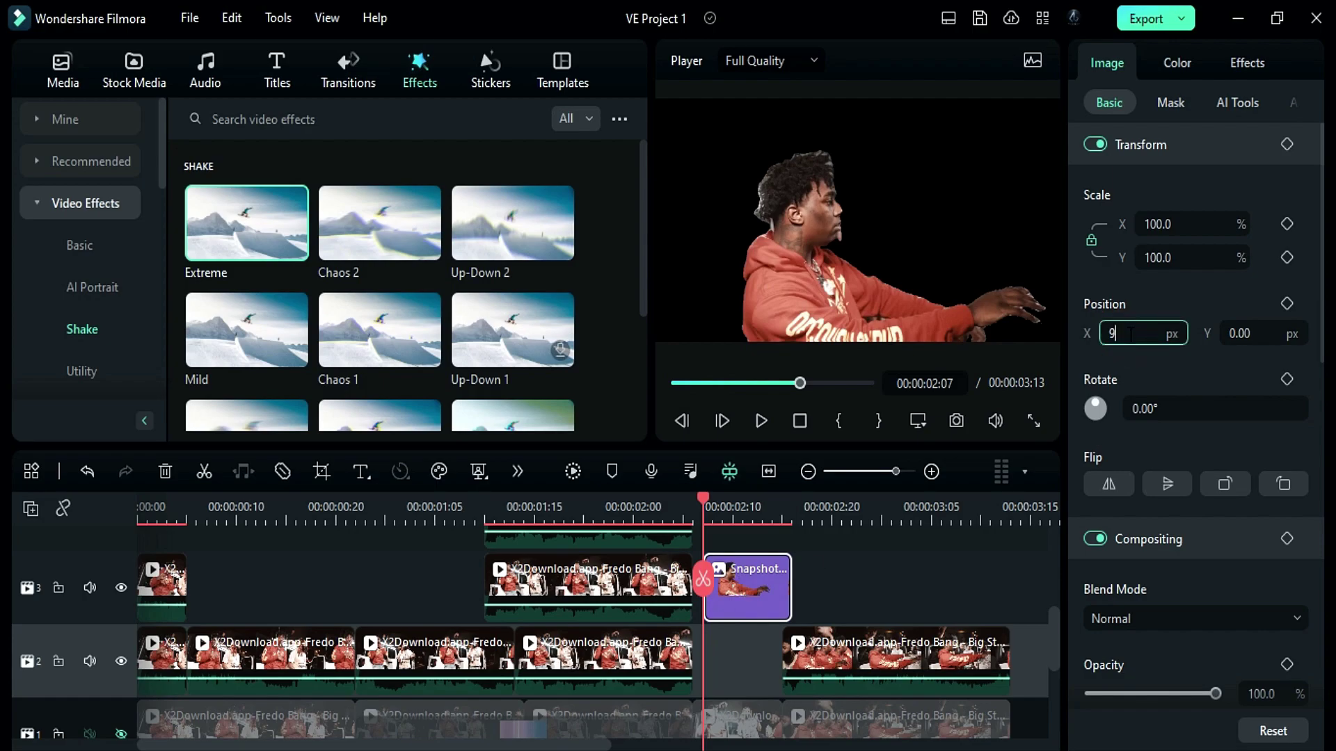
{"action": "left_click", "coordinate": [1128, 333]}
{"action": "type", "text": "968"}
{"action": "key", "text": "Return"}
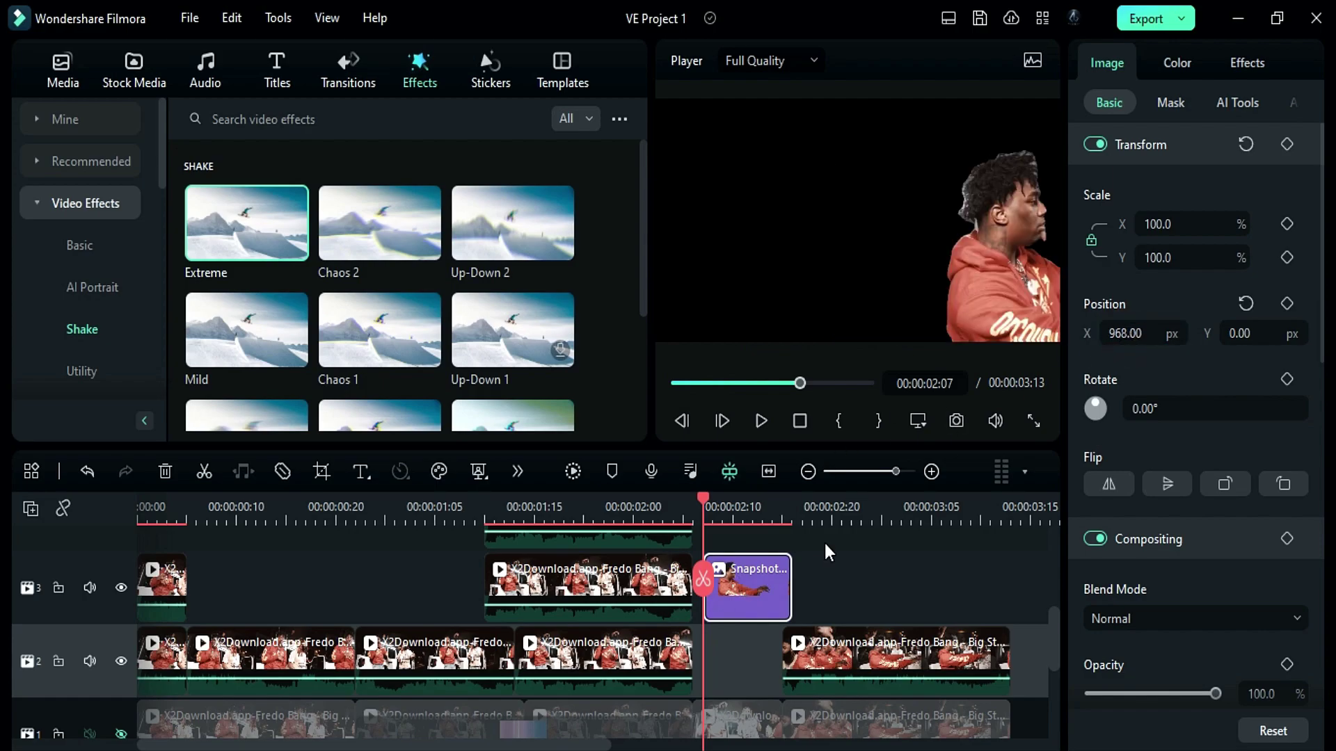
- Paste a copy of the snapshot onto track 4 at 00:00:02:10 and trim its end to 00:00:02:16
{"action": "scroll", "coordinate": [826, 546], "scroll_direction": "up", "scroll_amount": 1}
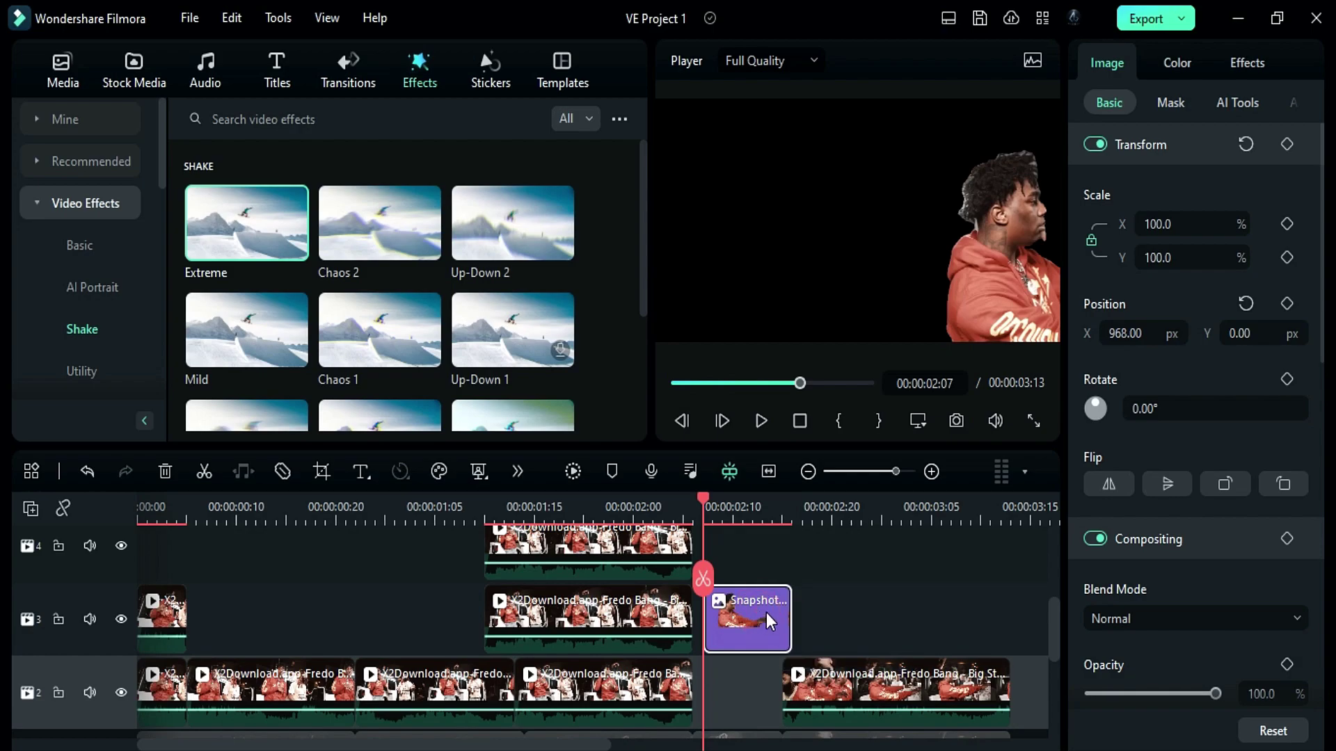
{"action": "left_click", "coordinate": [732, 522]}
{"action": "scroll", "coordinate": [105, 564], "scroll_direction": "up", "scroll_amount": 1}
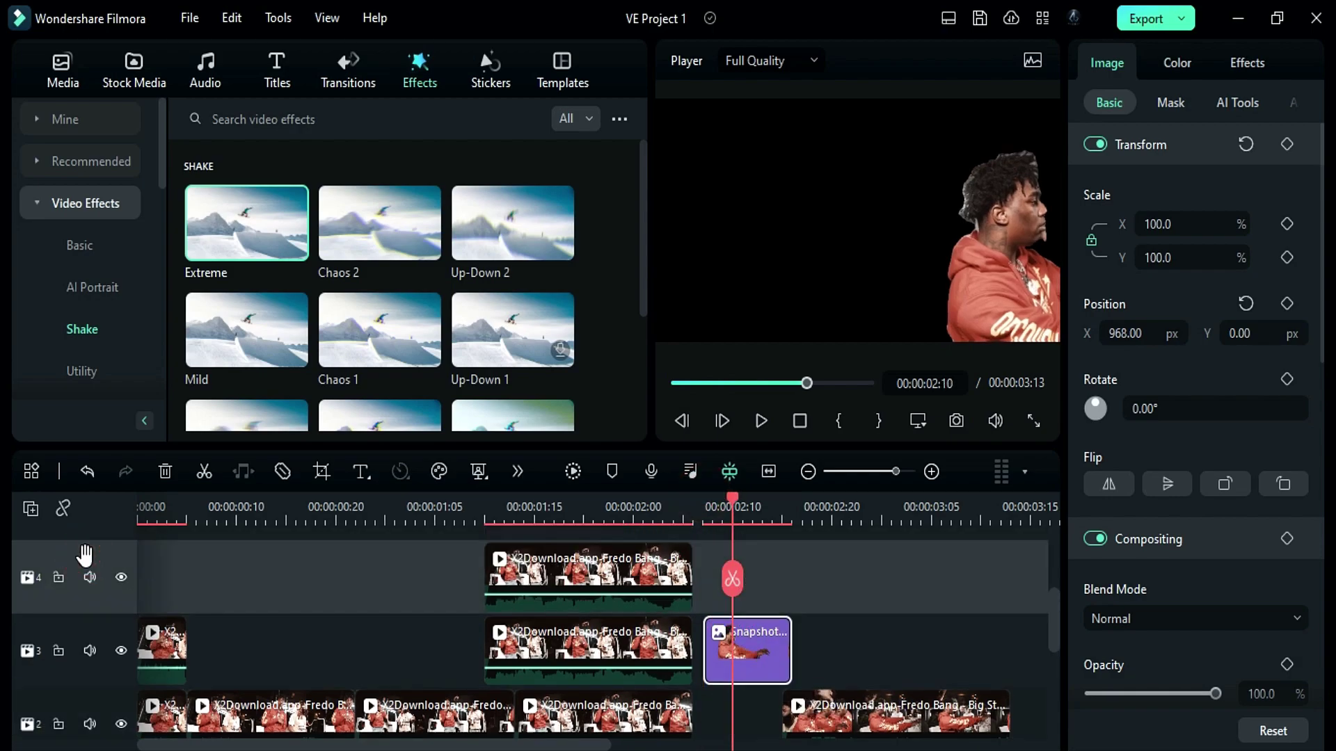
{"action": "key", "text": "ctrl+v"}
{"action": "left_click_drag", "start_coordinate": [818, 577], "coordinate": [793, 577]}
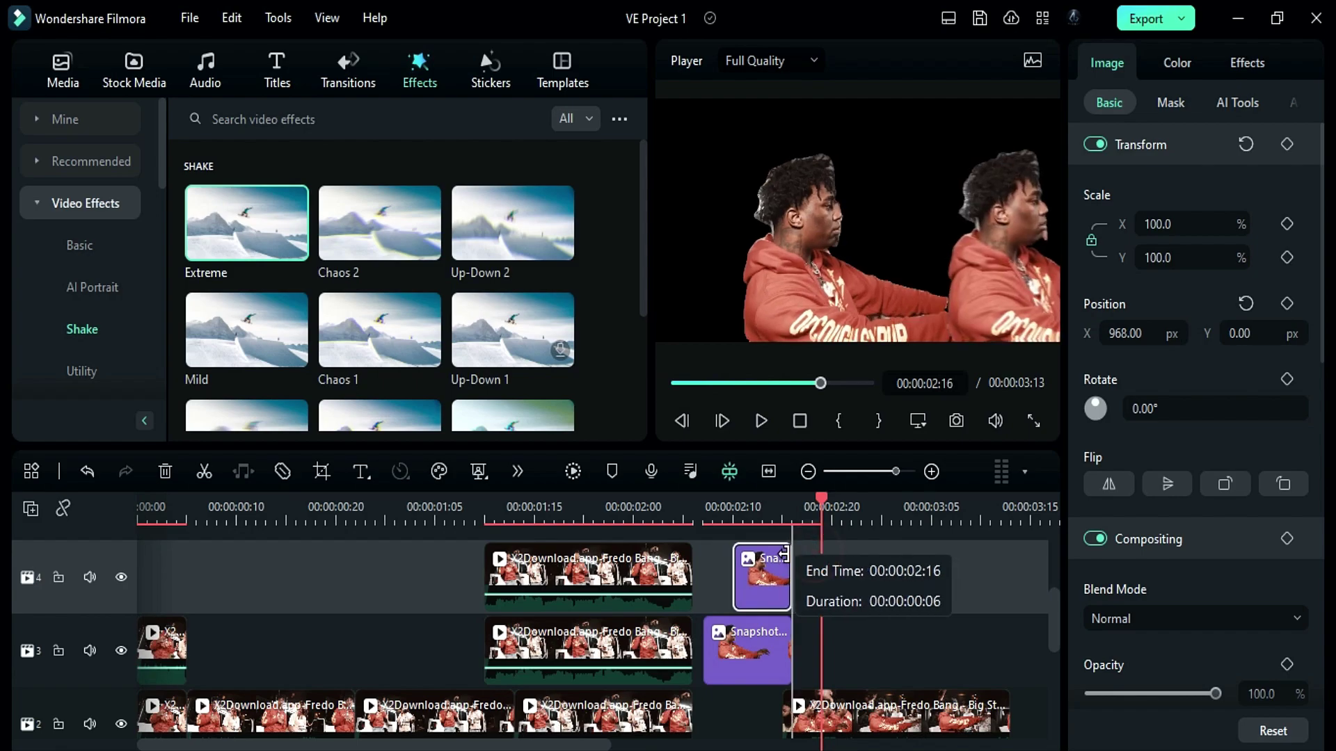
- Set the track 4 snapshot's Position X to 440 px
{"action": "left_click", "coordinate": [732, 515]}
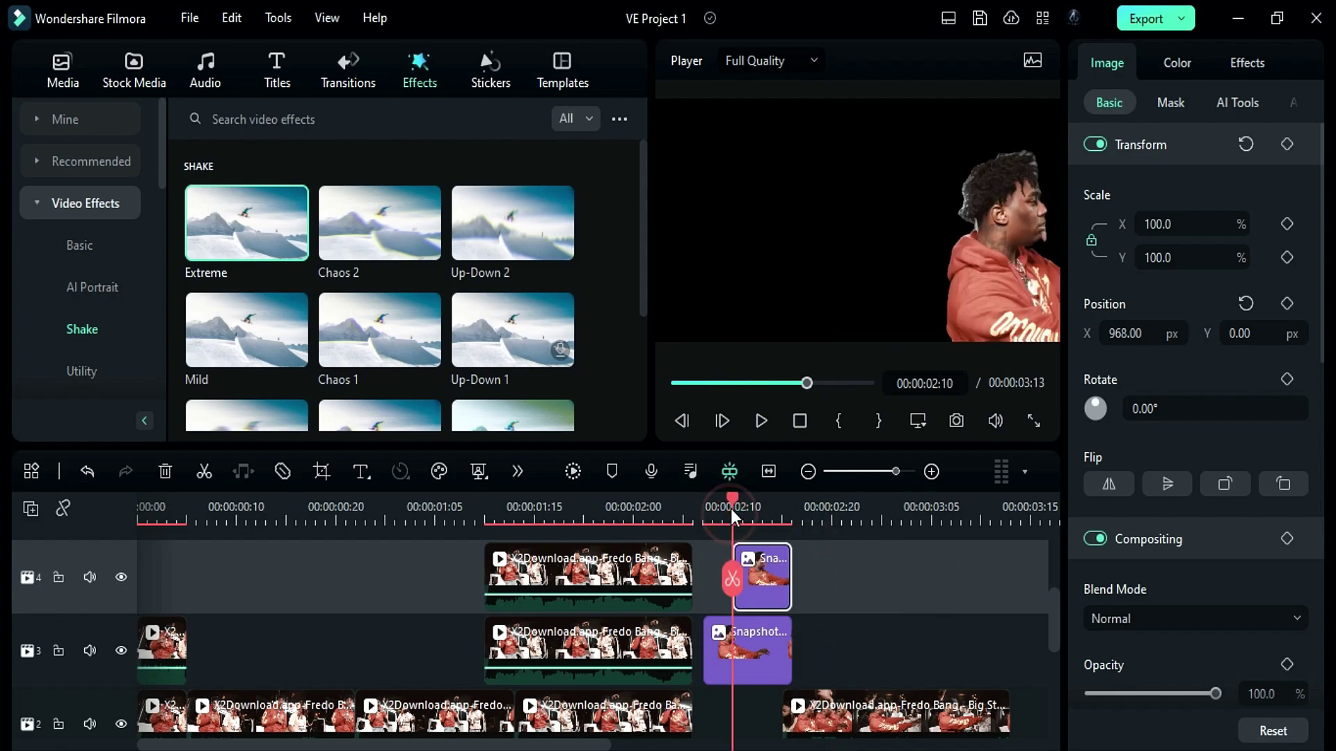
{"action": "left_click", "coordinate": [1147, 333]}
{"action": "type", "text": "440"}
{"action": "key", "text": "Return"}
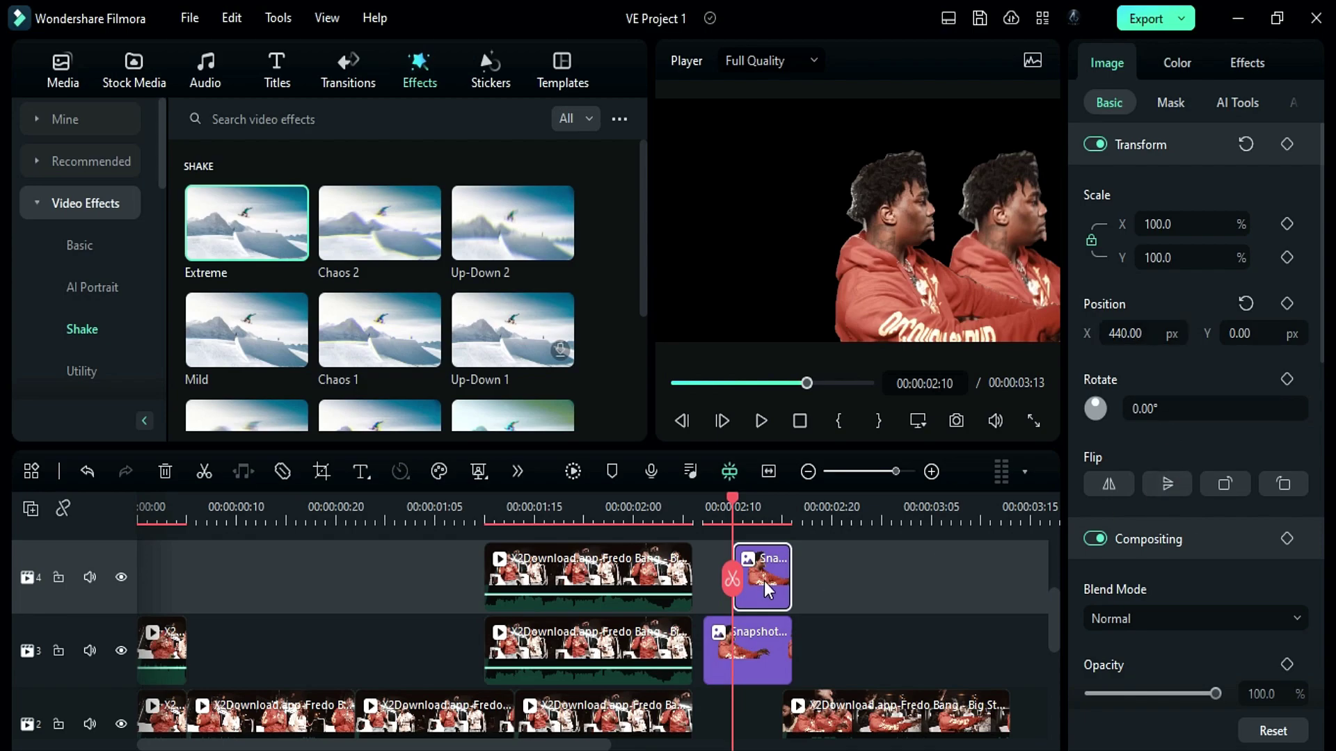
- Paste another snapshot copy onto track 5 at 00:00:02:13 and trim its end to match the snapshots below
{"action": "left_click", "coordinate": [760, 518]}
{"action": "scroll", "coordinate": [690, 615], "scroll_direction": "up", "scroll_amount": 4}
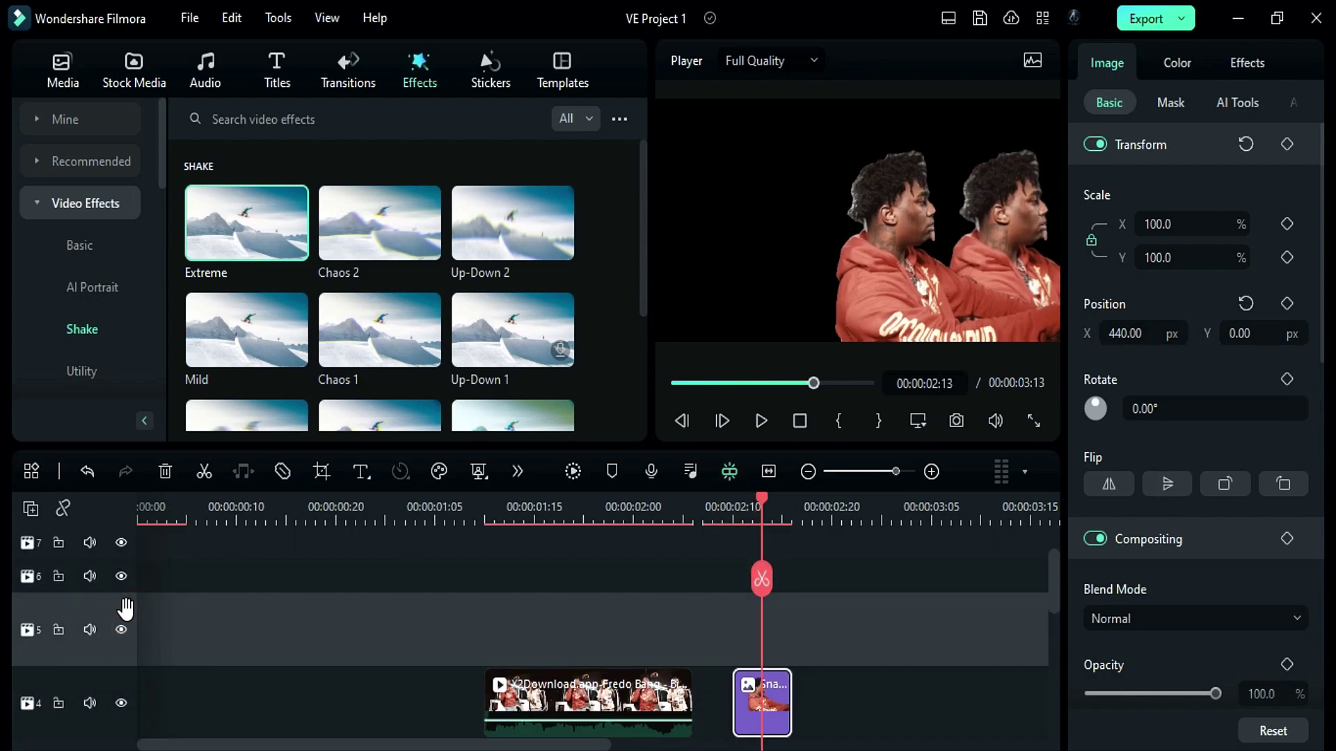
{"action": "key", "text": "ctrl+v"}
{"action": "left_click_drag", "start_coordinate": [820, 558], "coordinate": [787, 562]}
- Split the track 3 snapshot at 00:00:02:08
{"action": "scroll", "coordinate": [787, 562], "scroll_direction": "down", "scroll_amount": 3}
{"action": "left_click", "coordinate": [701, 515]}
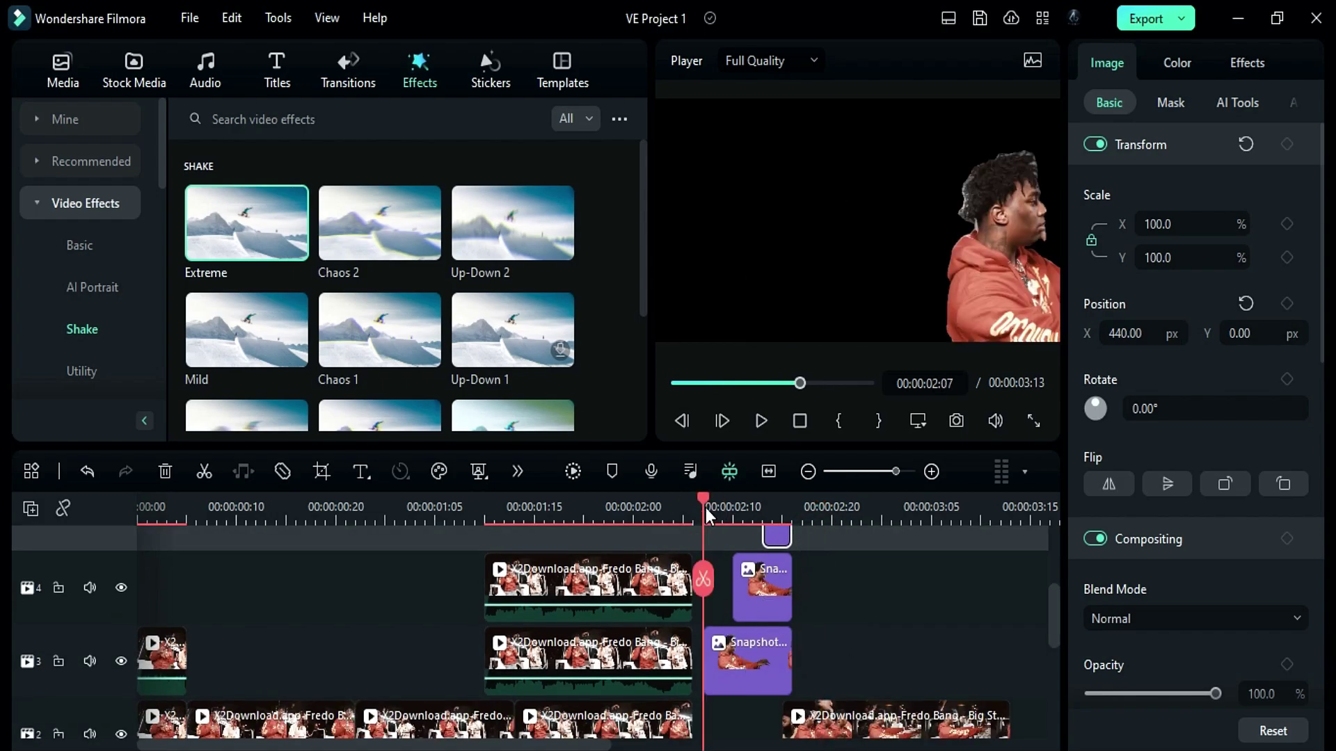
{"action": "left_click_drag", "start_coordinate": [704, 496], "coordinate": [713, 501]}
{"action": "left_click", "coordinate": [725, 658]}
{"action": "left_click", "coordinate": [714, 588]}
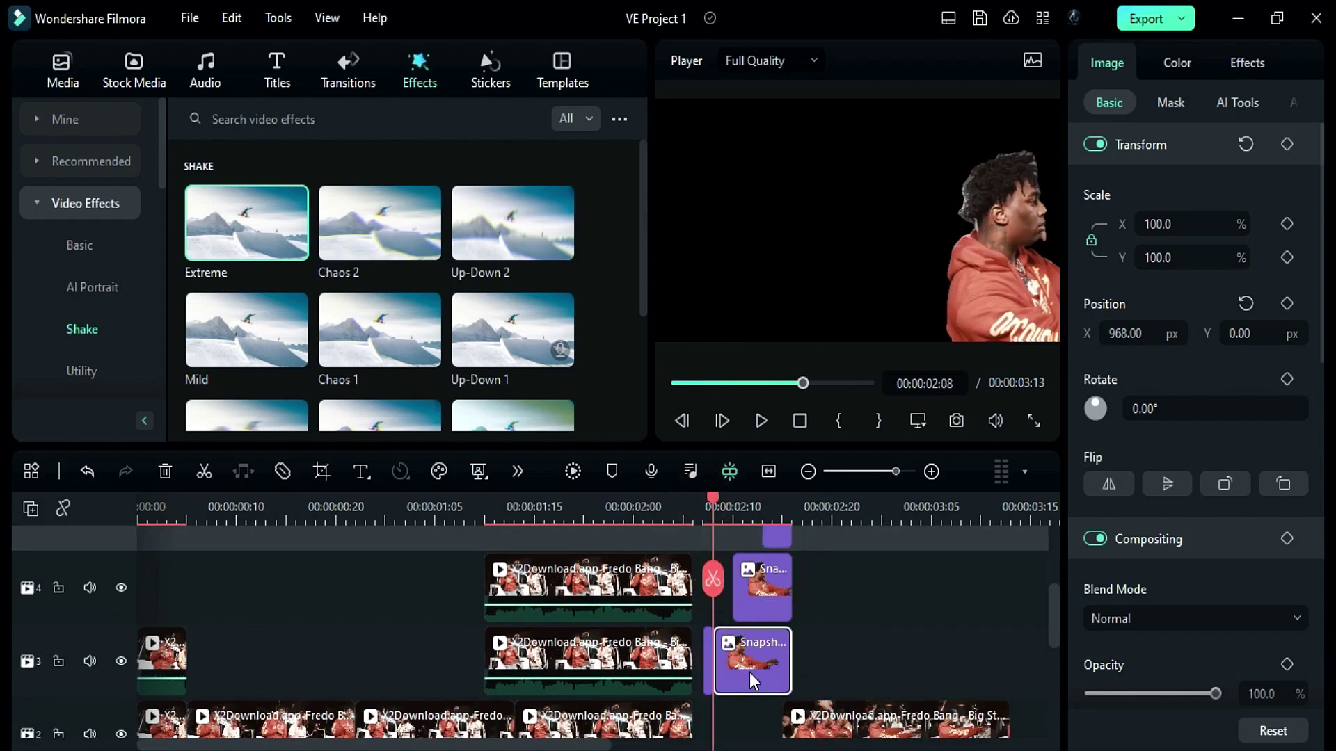
- Apply the NewBlue FX Dream Glow filter to the second part of the track 3 snapshot with Blur 16.5 and Glow 80
{"action": "scroll", "coordinate": [110, 335], "scroll_direction": "down", "scroll_amount": 5}
{"action": "left_click", "coordinate": [88, 291]}
{"action": "left_click", "coordinate": [86, 299]}
{"action": "scroll", "coordinate": [357, 278], "scroll_direction": "down", "scroll_amount": 3}
{"action": "left_click_drag", "start_coordinate": [513, 363], "coordinate": [744, 660]}
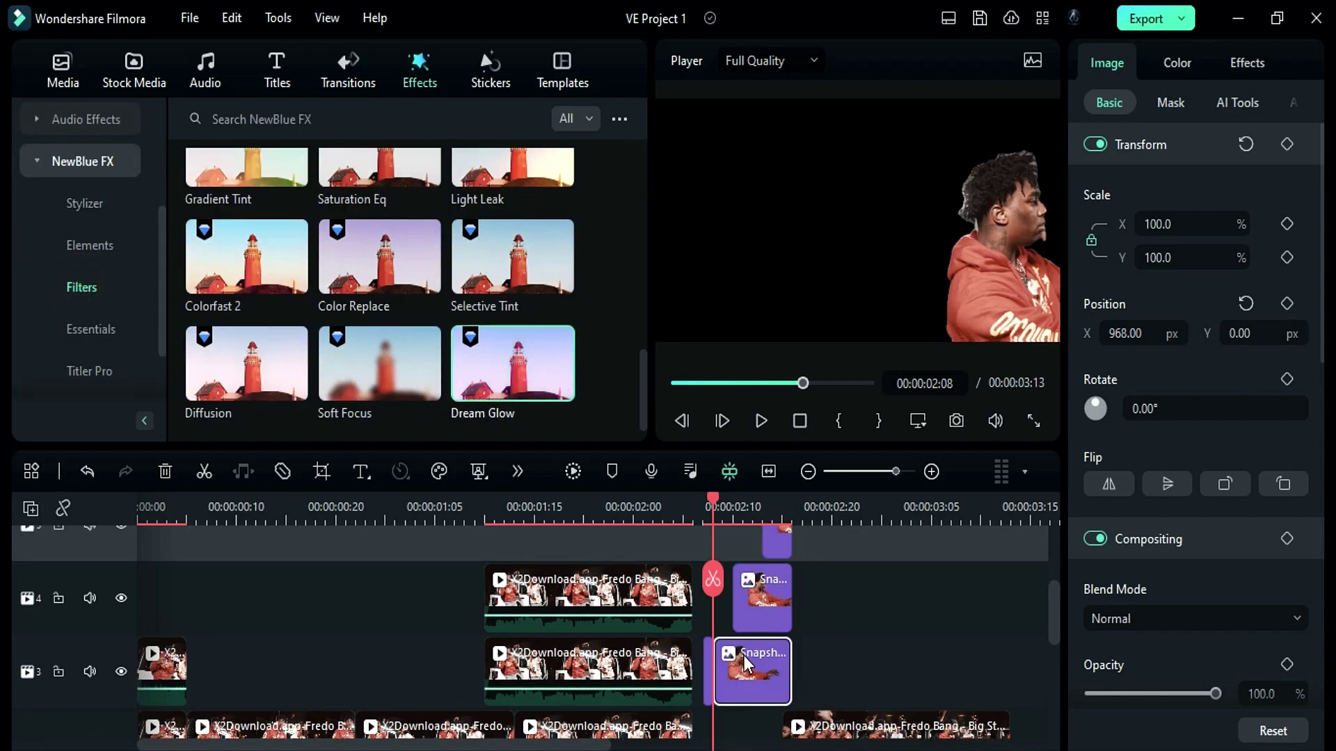
{"action": "scroll", "coordinate": [1243, 597], "scroll_direction": "down", "scroll_amount": 3}
{"action": "left_click", "coordinate": [1275, 619]}
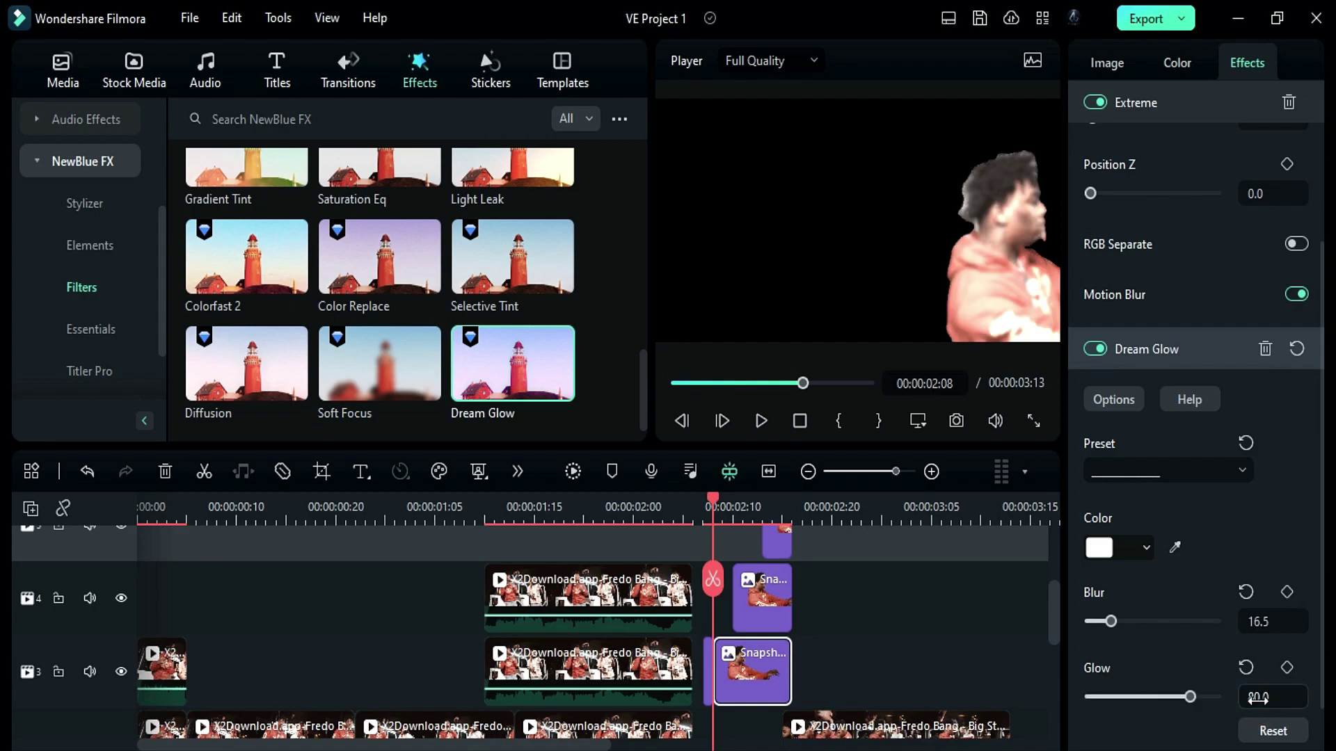
- Split the track 4 snapshot at 00:00:02:11 and apply a blurred Dream Glow to its second part
{"action": "left_click", "coordinate": [742, 599]}
{"action": "double_click", "coordinate": [537, 400]}
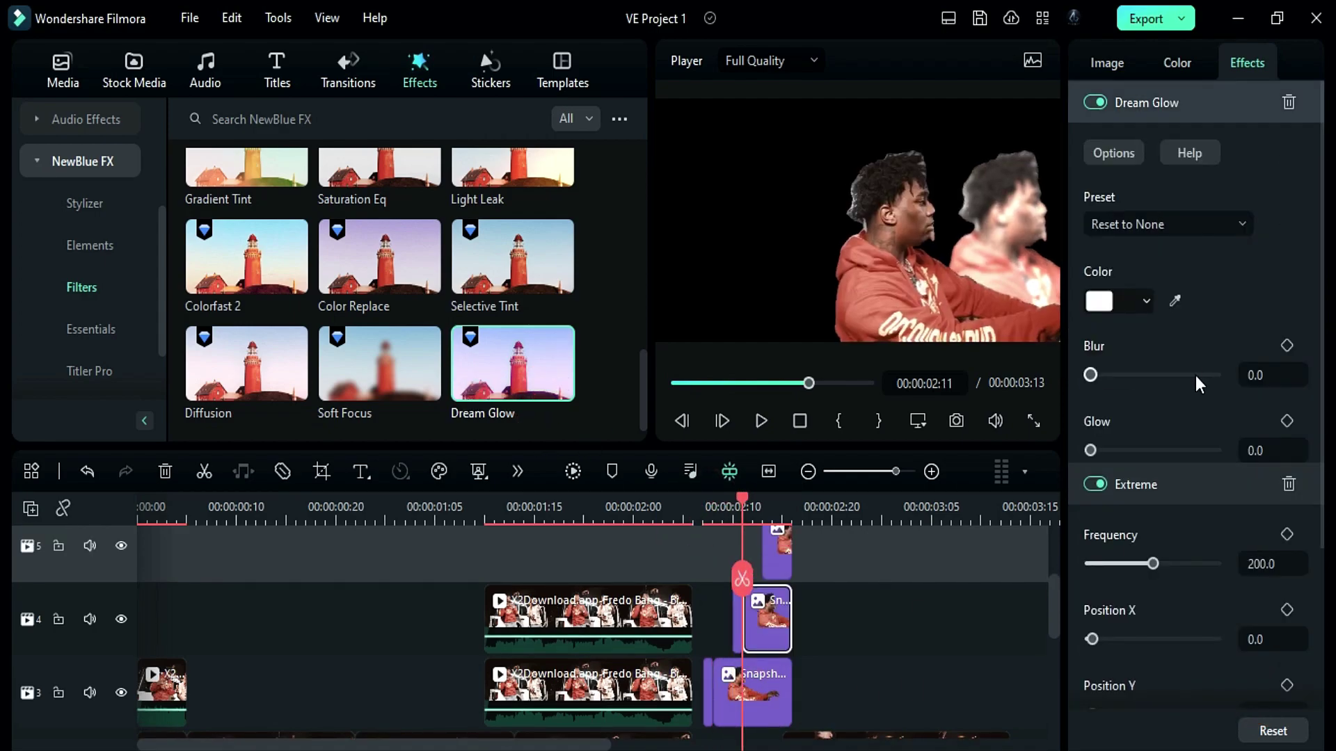
{"action": "left_click", "coordinate": [1242, 378]}
{"action": "type", "text": "1"}
- Reset the position of the snapshot on track 5 to its default
{"action": "scroll", "coordinate": [776, 612], "scroll_direction": "up", "scroll_amount": 1}
{"action": "left_click", "coordinate": [773, 612]}
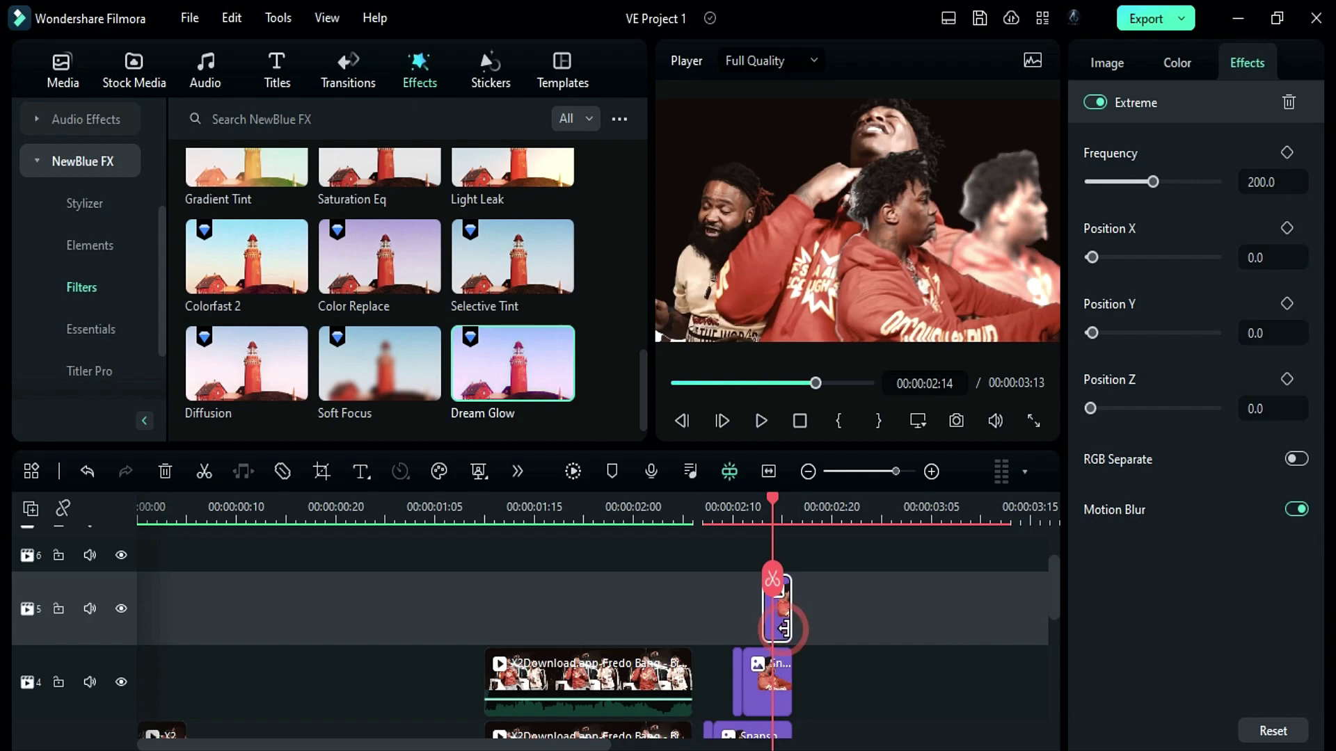
{"action": "left_click", "coordinate": [1108, 64]}
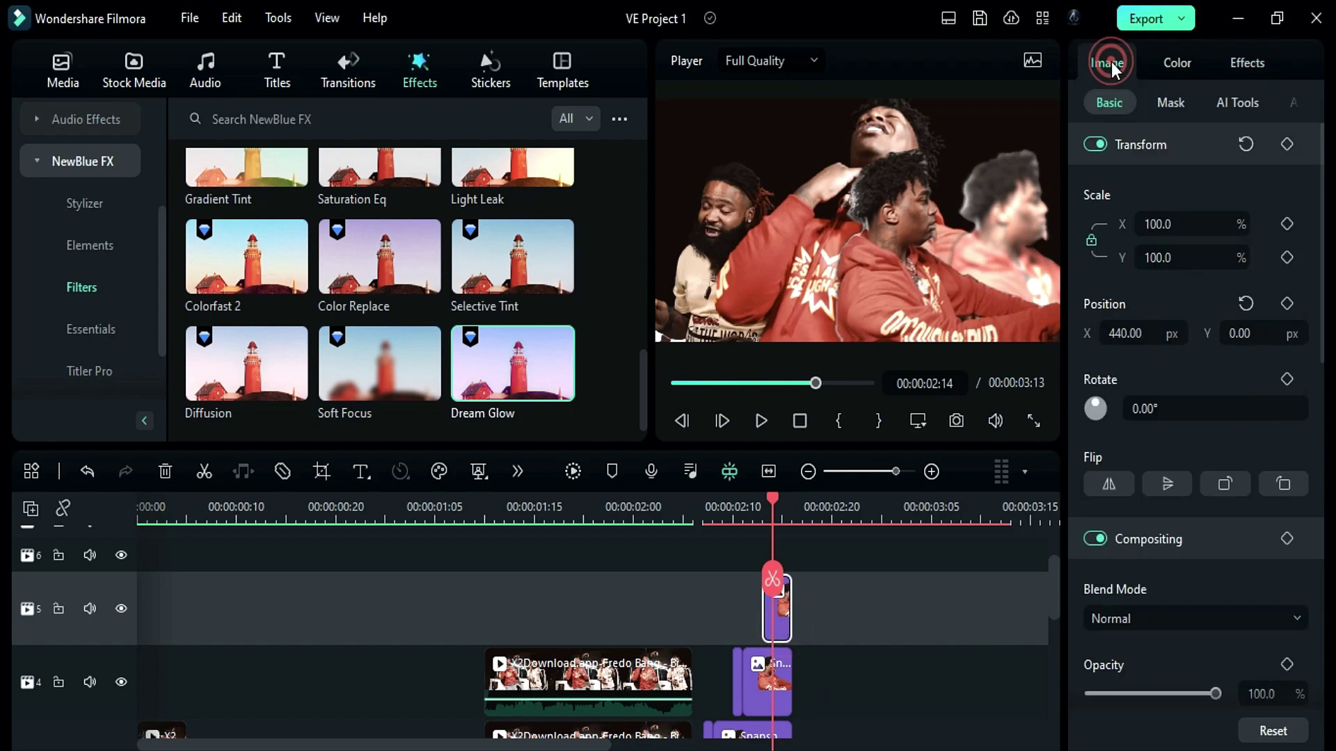
{"action": "left_click", "coordinate": [1245, 304]}
- Split the last clip on track 1 at 00:00:03:01
{"action": "scroll", "coordinate": [703, 613], "scroll_direction": "down", "scroll_amount": 2}
{"action": "left_click", "coordinate": [704, 508]}
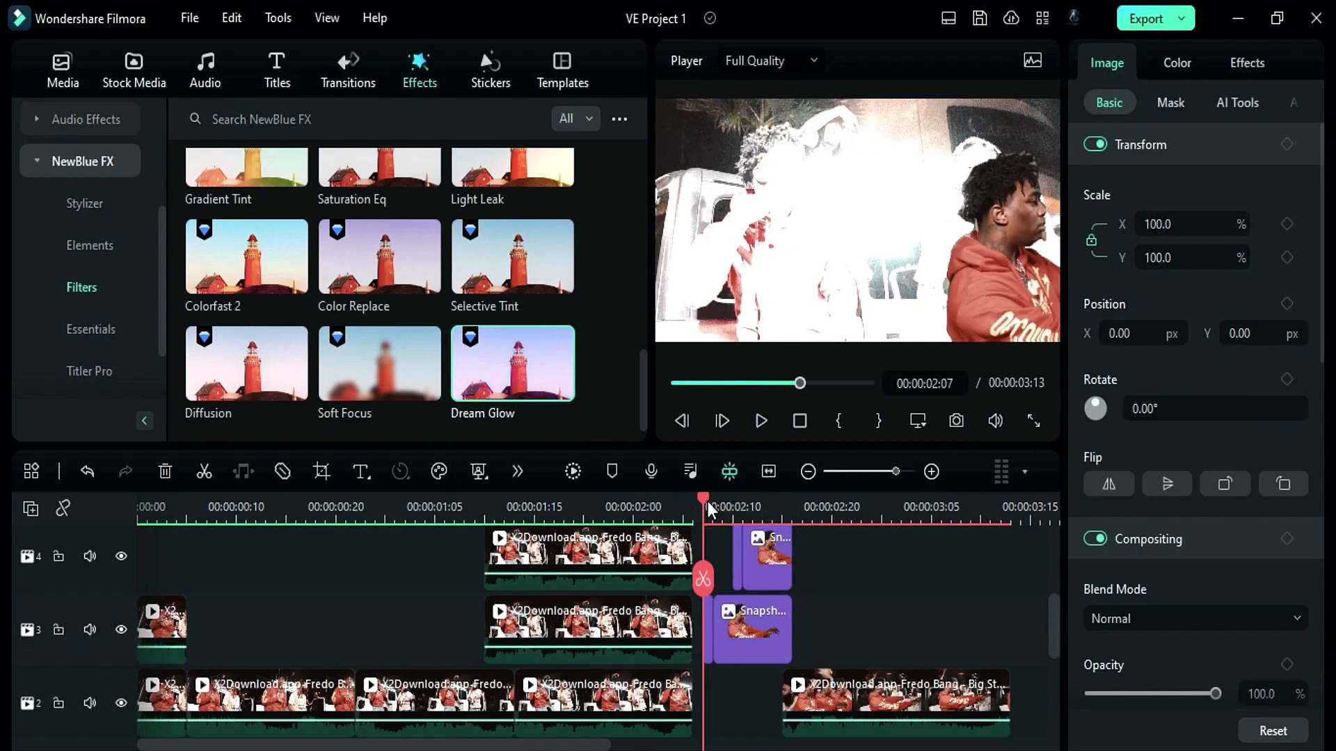
{"action": "left_click_drag", "start_coordinate": [709, 512], "coordinate": [896, 548]}
{"action": "scroll", "coordinate": [815, 630], "scroll_direction": "down", "scroll_amount": 2}
{"action": "left_click", "coordinate": [897, 596]}
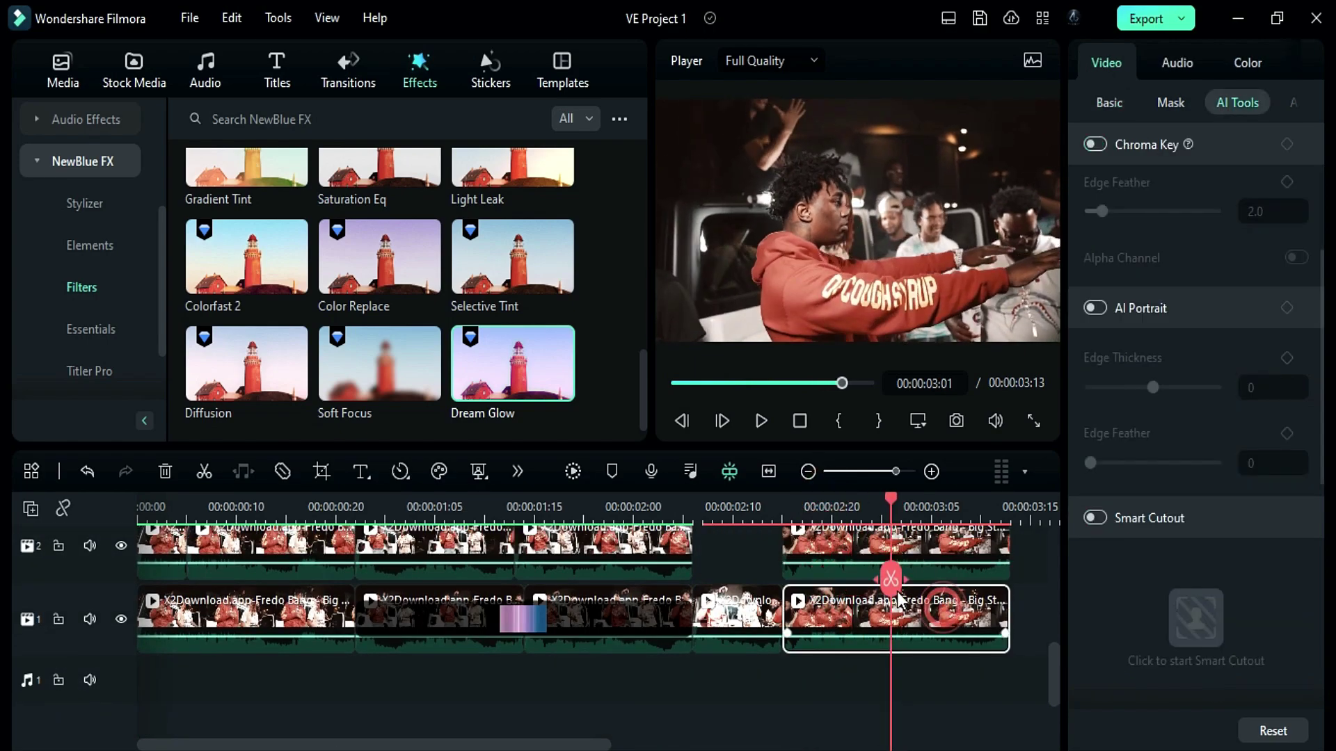
{"action": "left_click", "coordinate": [890, 578]}
- Add the downloaded Wind transition at the 00:00:03:01 cut between the last two clips on track 1
{"action": "left_click", "coordinate": [348, 70]}
{"action": "scroll", "coordinate": [487, 313], "scroll_direction": "down", "scroll_amount": 10}
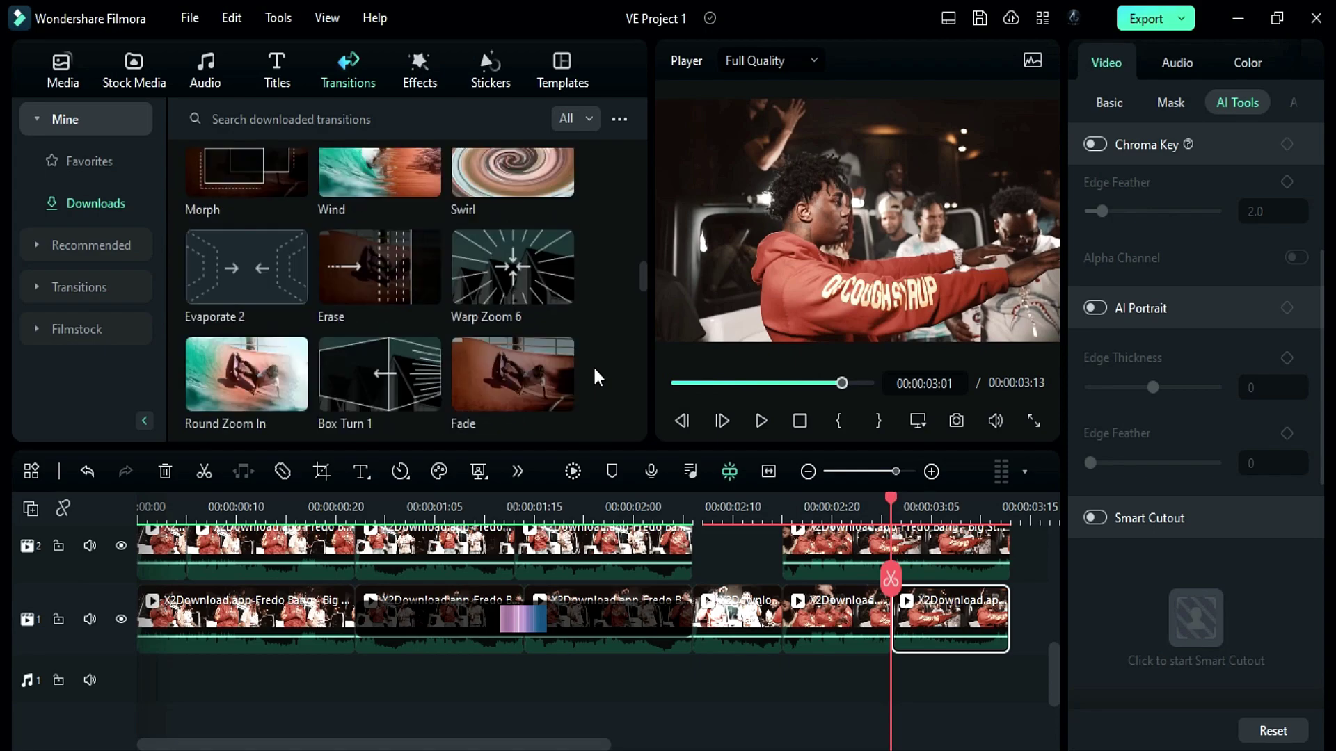
{"action": "left_click_drag", "start_coordinate": [380, 174], "coordinate": [788, 625]}
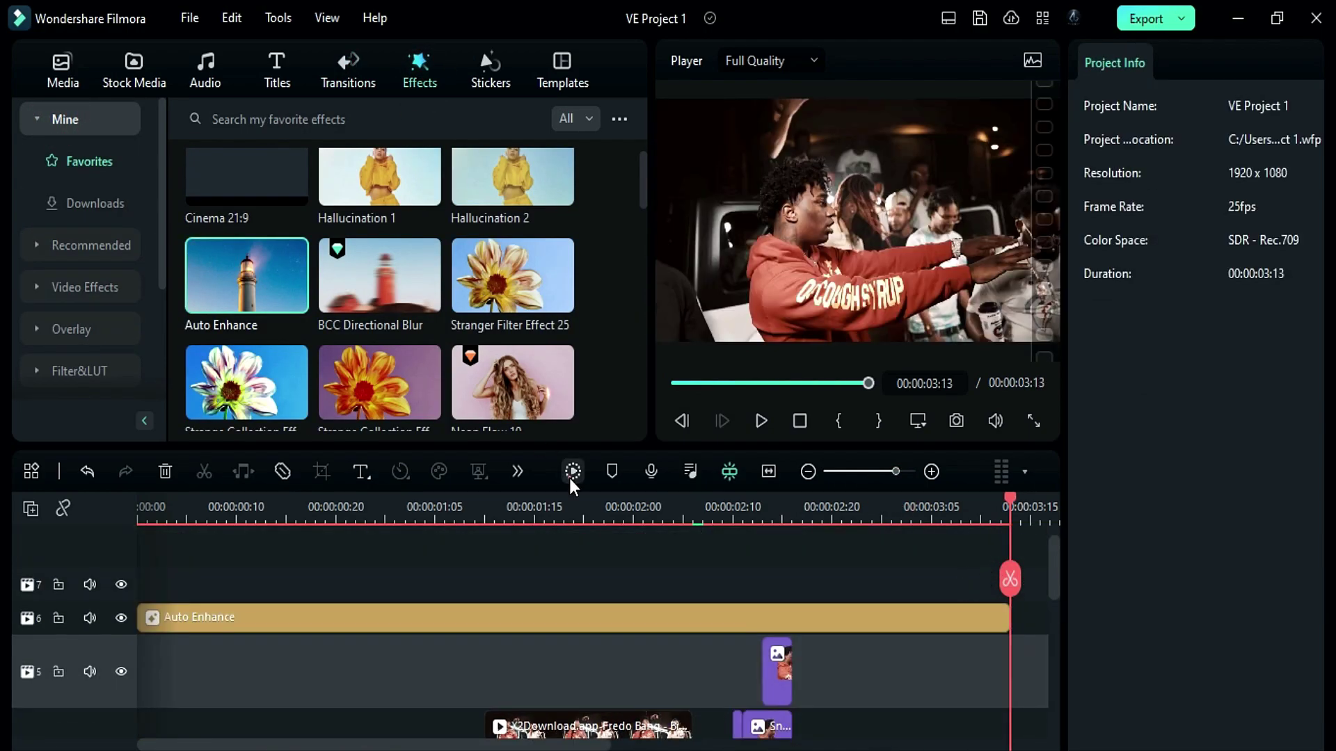
- Render the timeline preview and review the finished edit by playing and scrubbing through the last clips
{"action": "left_click", "coordinate": [571, 476]}
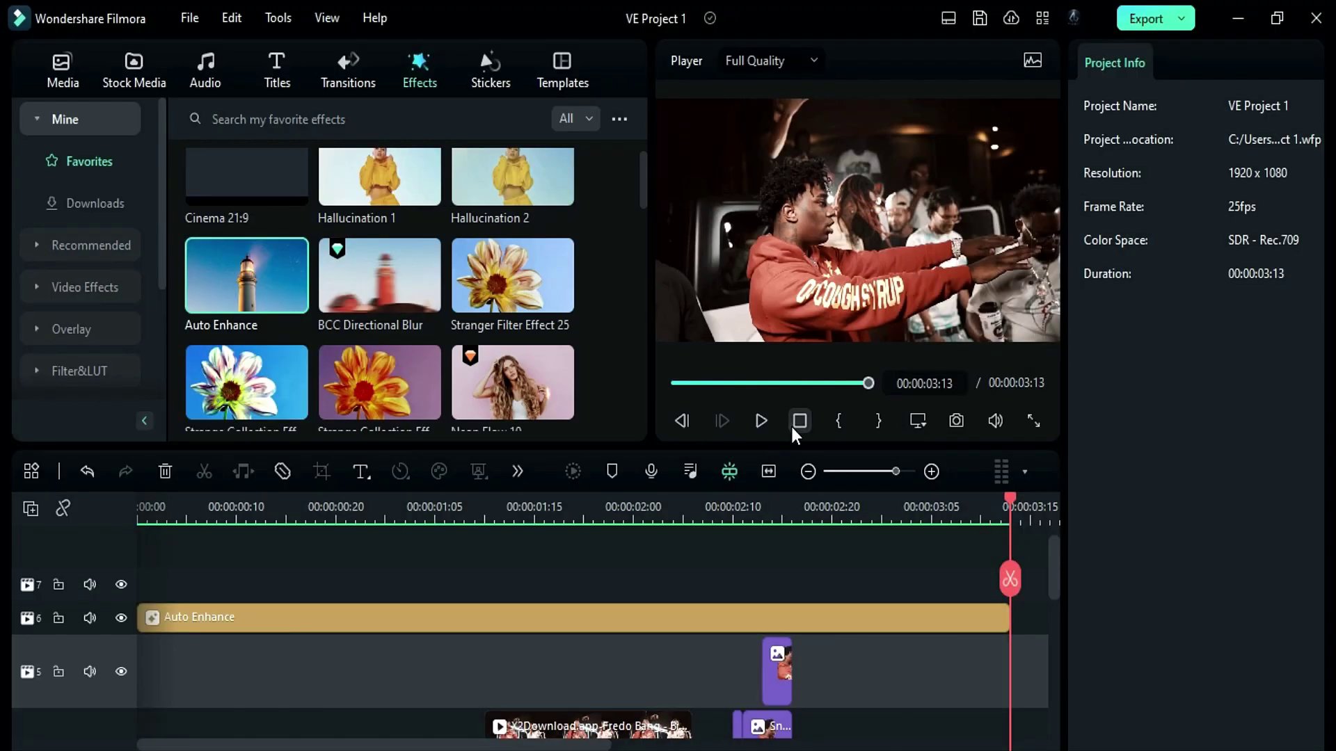
{"action": "left_click", "coordinate": [764, 422]}
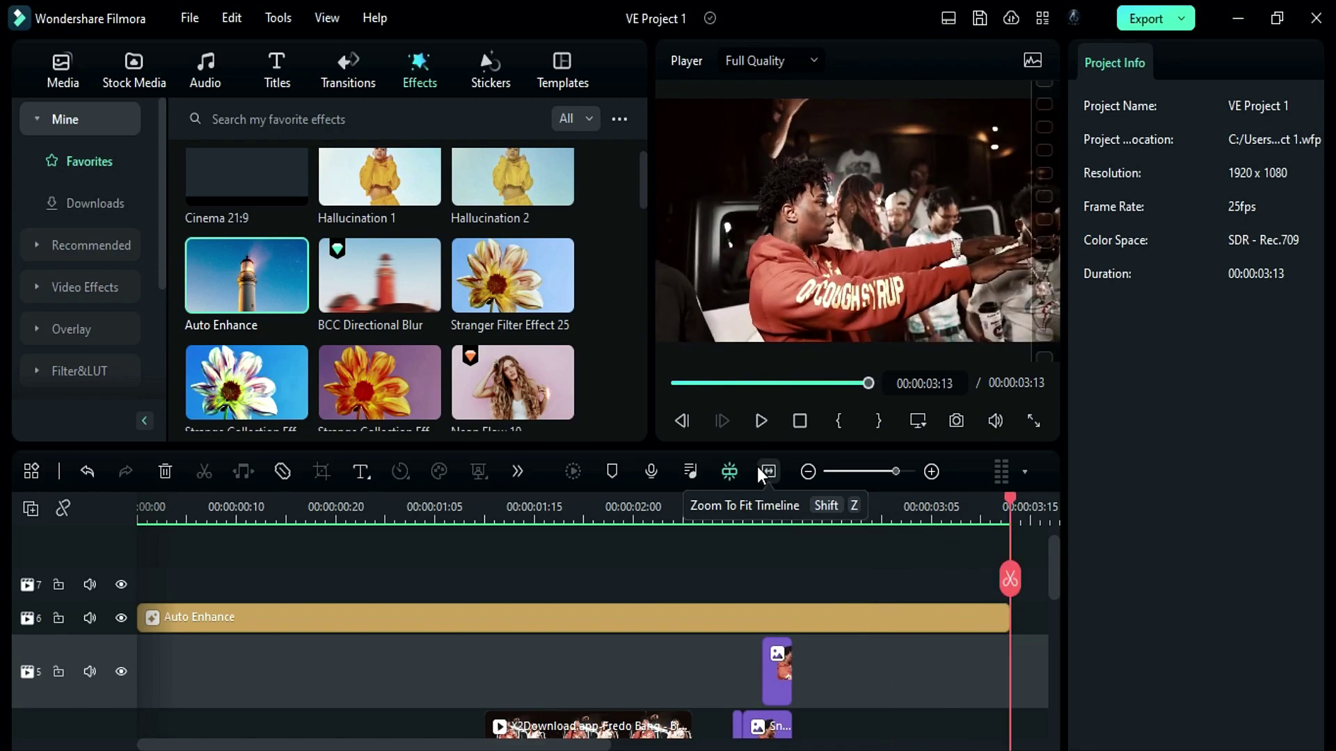
{"action": "scroll", "coordinate": [797, 553], "scroll_direction": "down", "scroll_amount": 3}
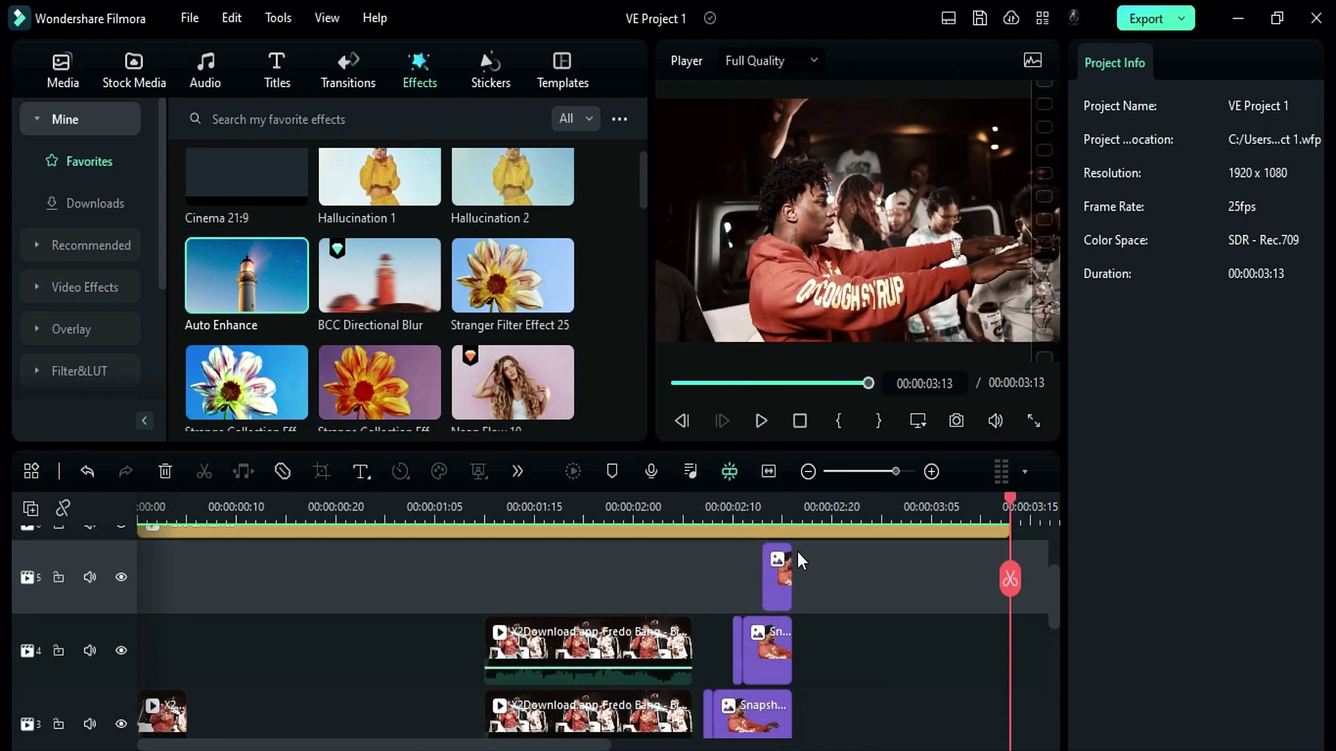
{"action": "scroll", "coordinate": [797, 552], "scroll_direction": "down", "scroll_amount": 4}
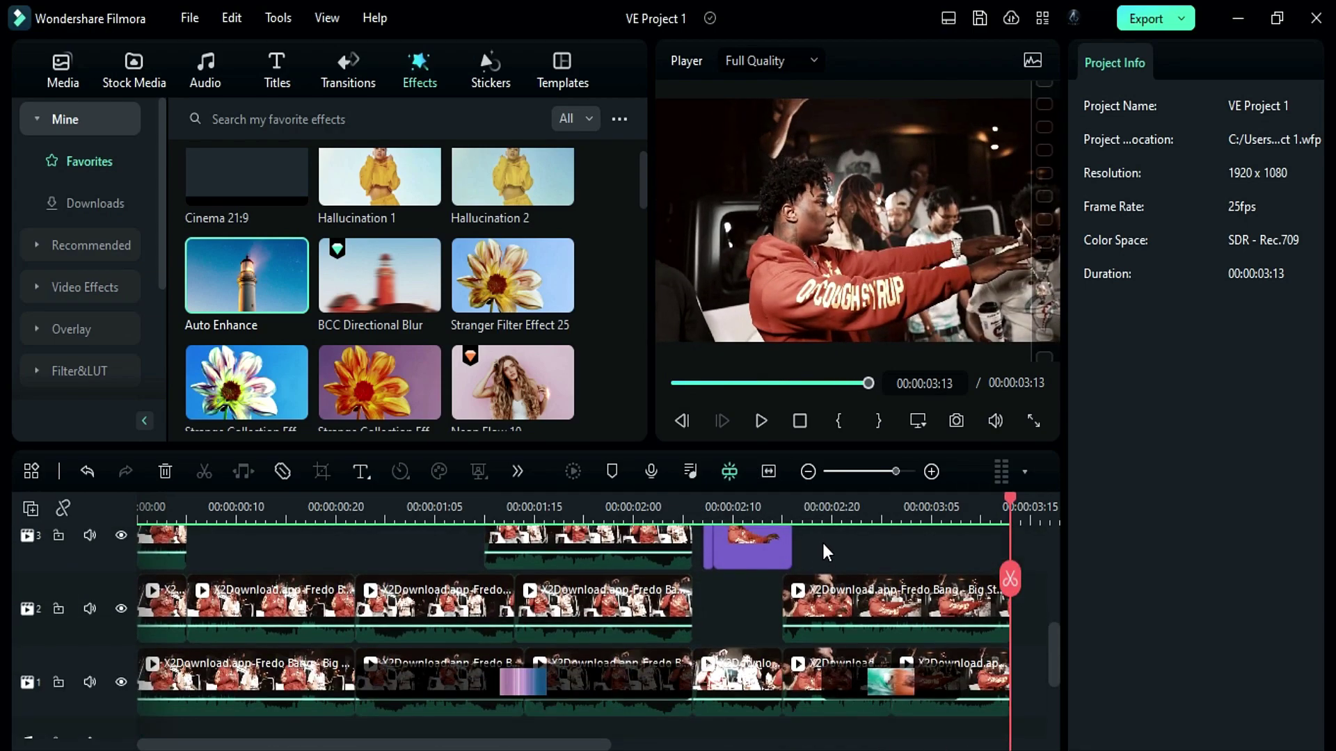
{"action": "left_click", "coordinate": [810, 508]}
{"action": "left_click_drag", "start_coordinate": [808, 499], "coordinate": [931, 520]}
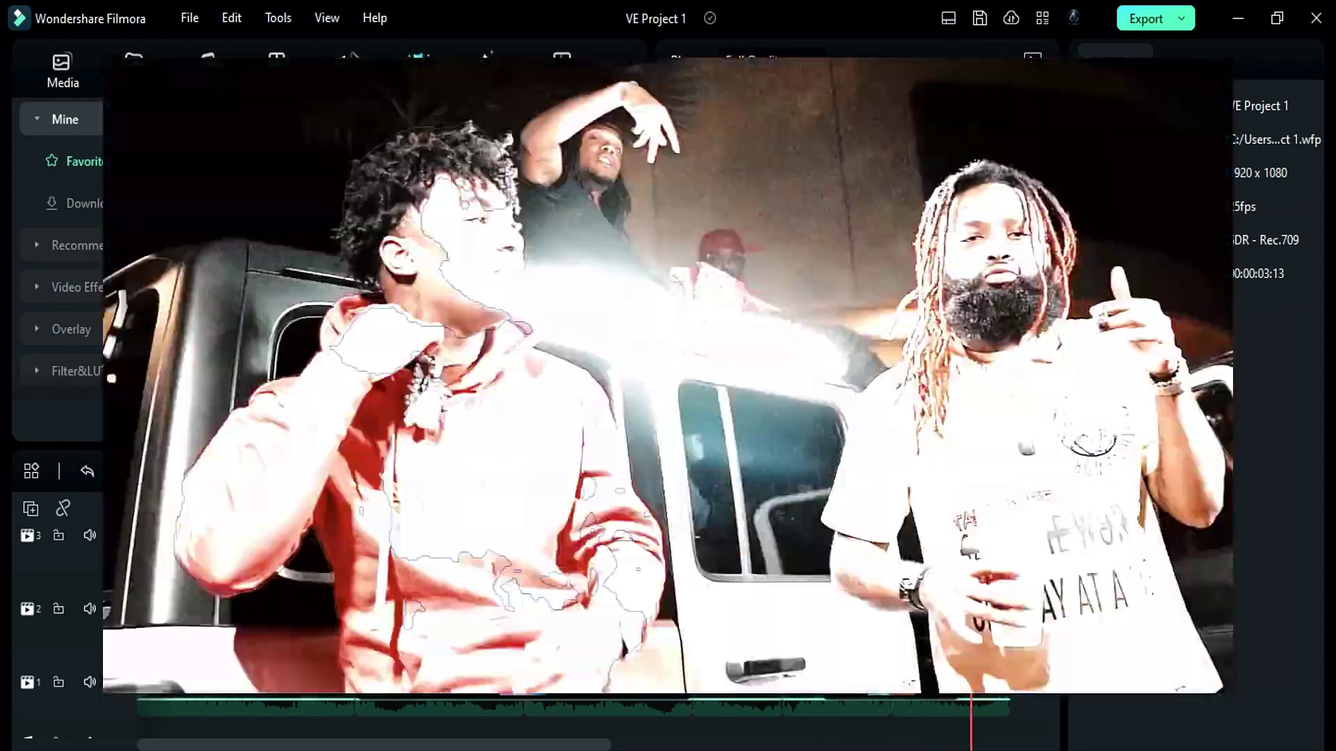